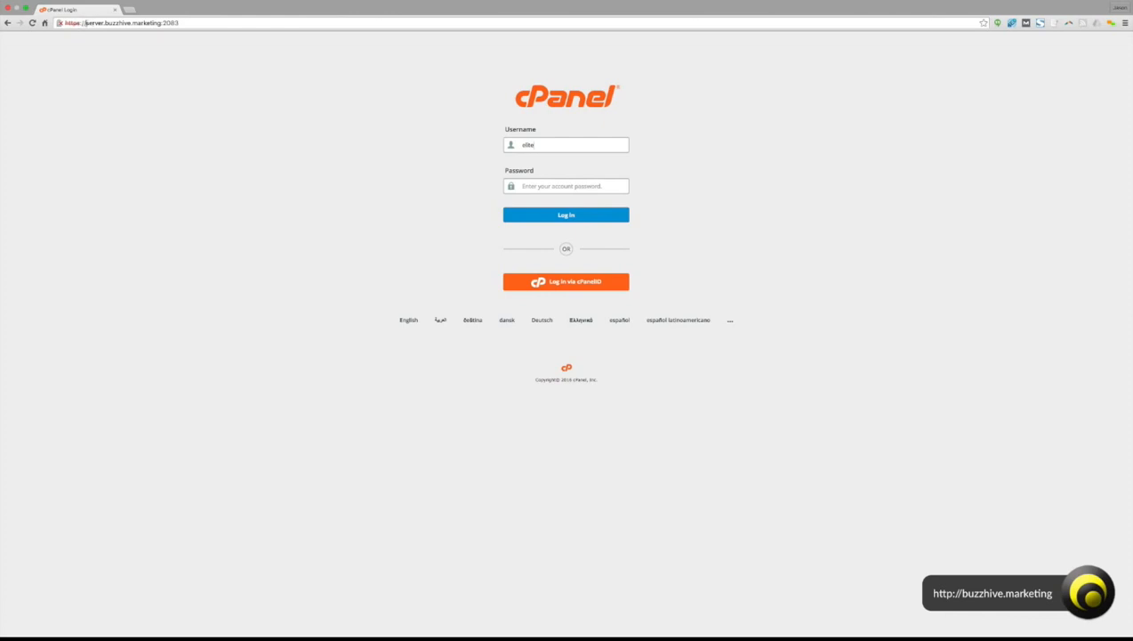
Enter the account password on the cPanel login page and sign in to the dashboard.
{"action": "key", "text": "super+l"}
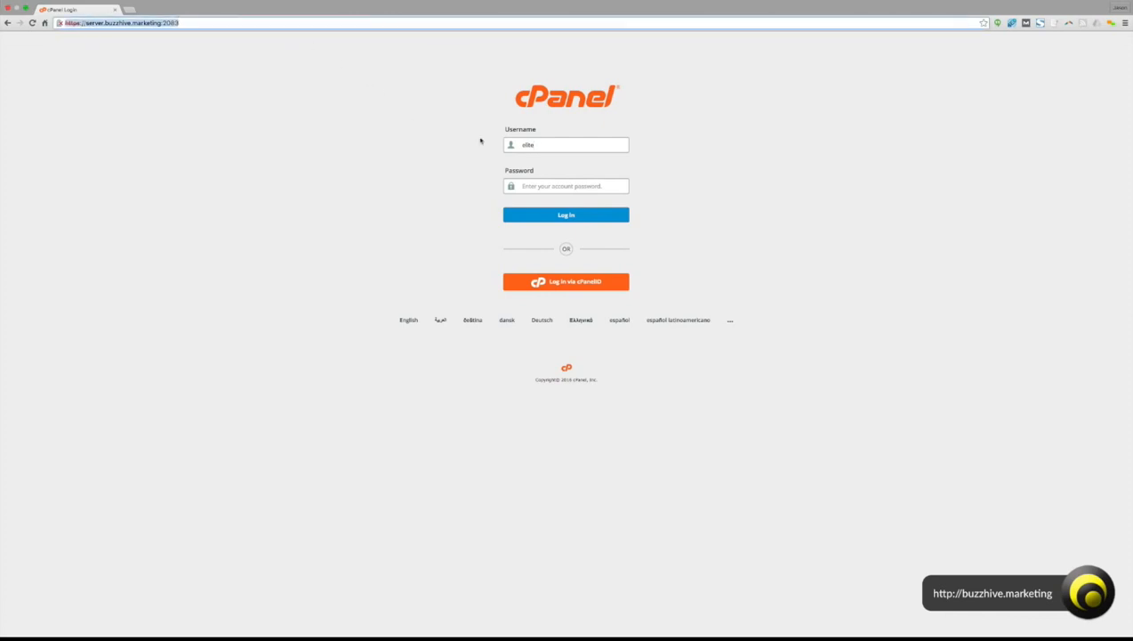
{"action": "left_click", "coordinate": [559, 149]}
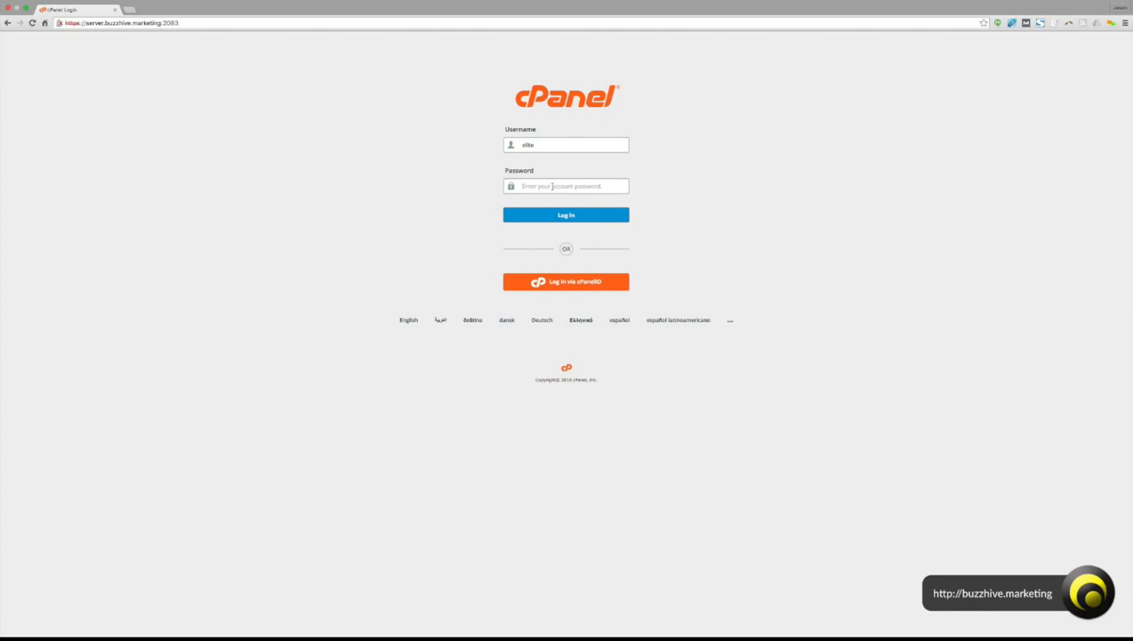
{"action": "left_click", "coordinate": [551, 186]}
{"action": "type", "text": "••••••"}
{"action": "key", "text": "Return"}
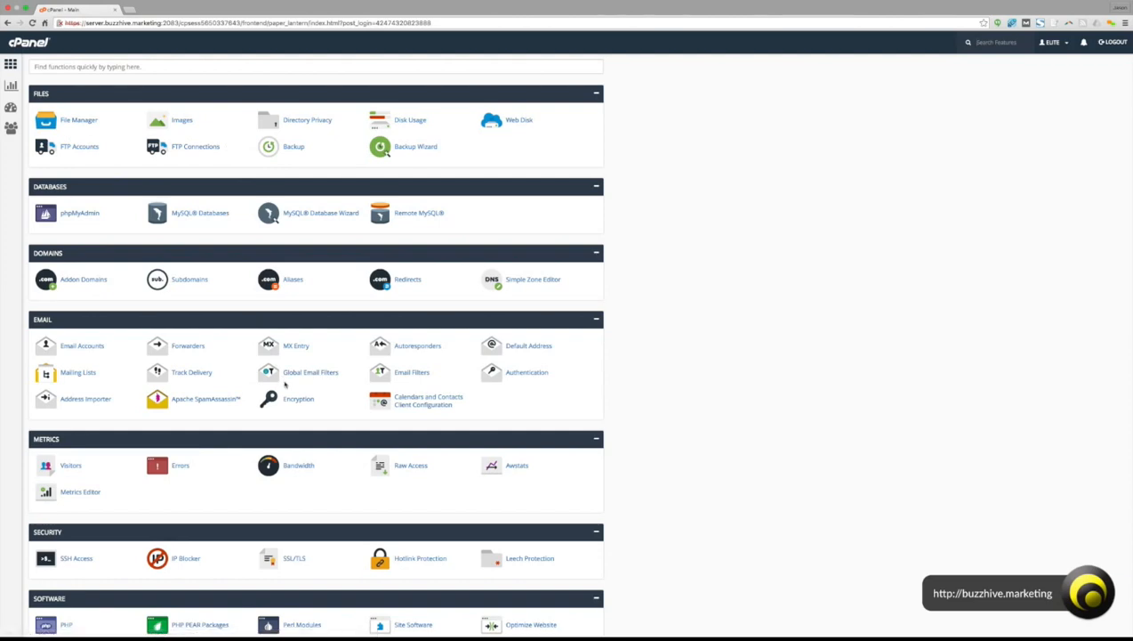
{"action": "scroll", "coordinate": [285, 384], "scroll_direction": "down", "scroll_amount": 5}
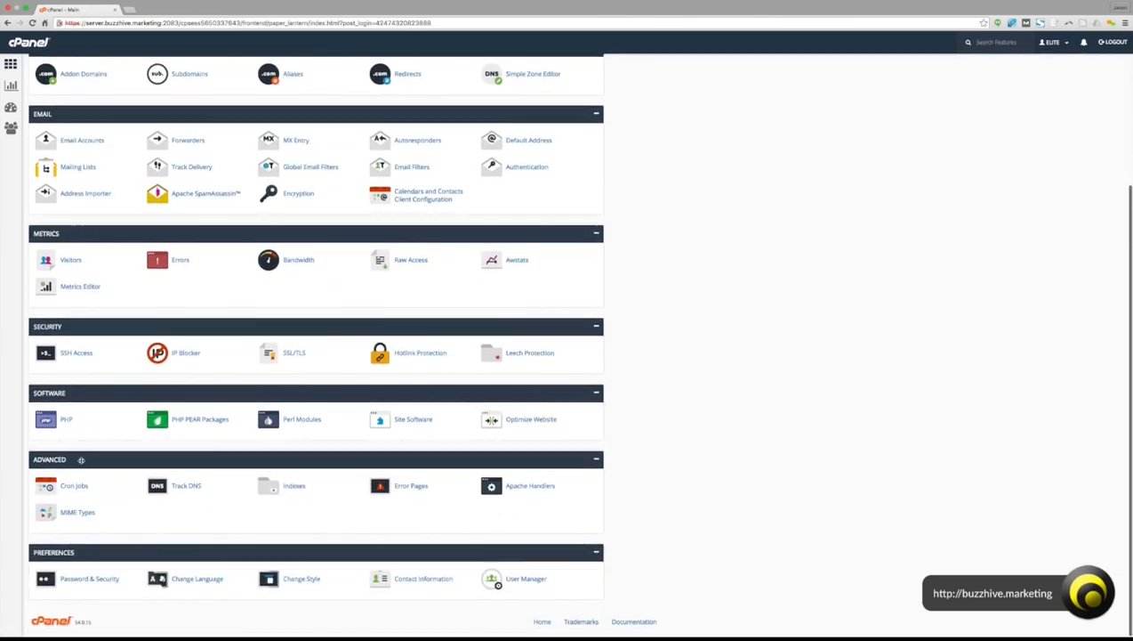
{"action": "left_click", "coordinate": [414, 422]}
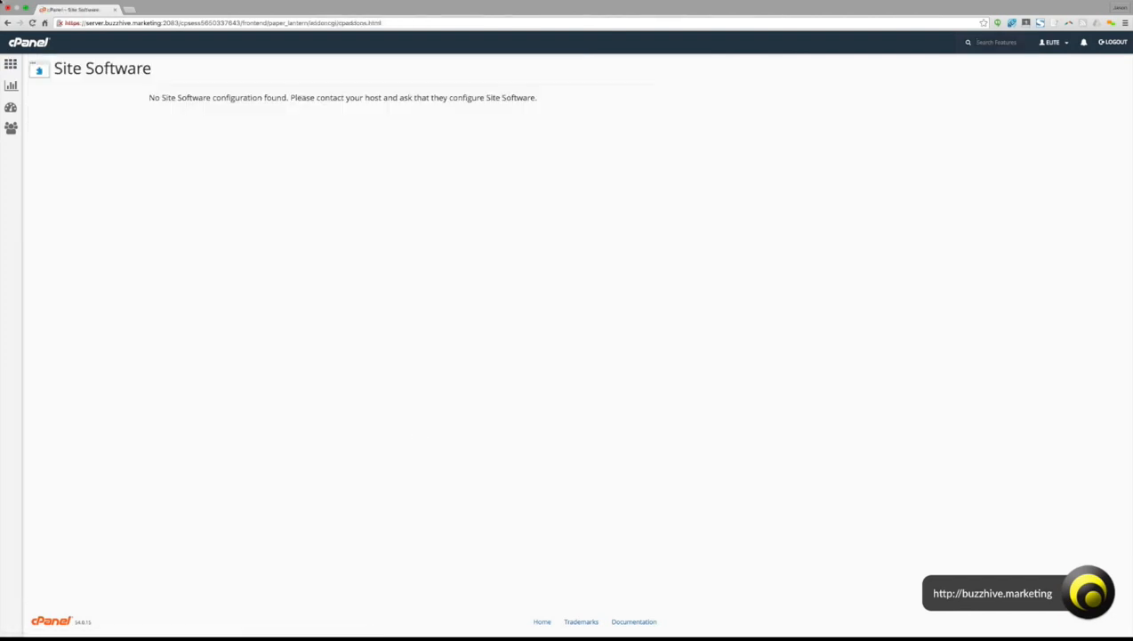
{"action": "left_click", "coordinate": [7, 23]}
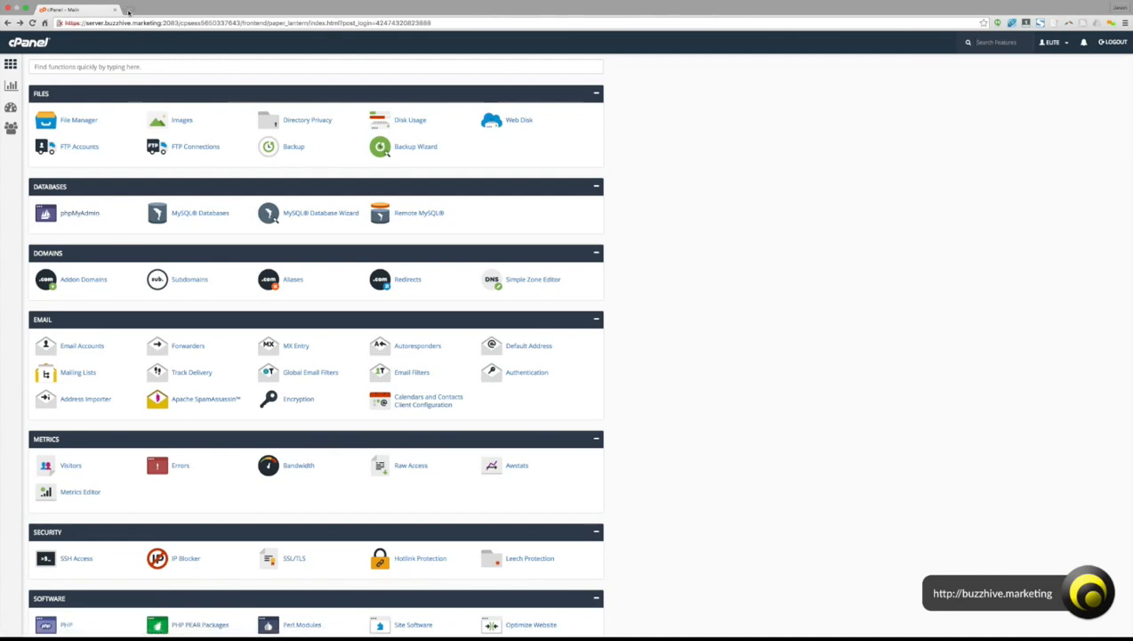
Download the WordPress 4.5.2 zip package from wordpress.org in a new tab, then return to cPanel.
{"action": "left_click", "coordinate": [128, 11]}
{"action": "type", "text": "word"}
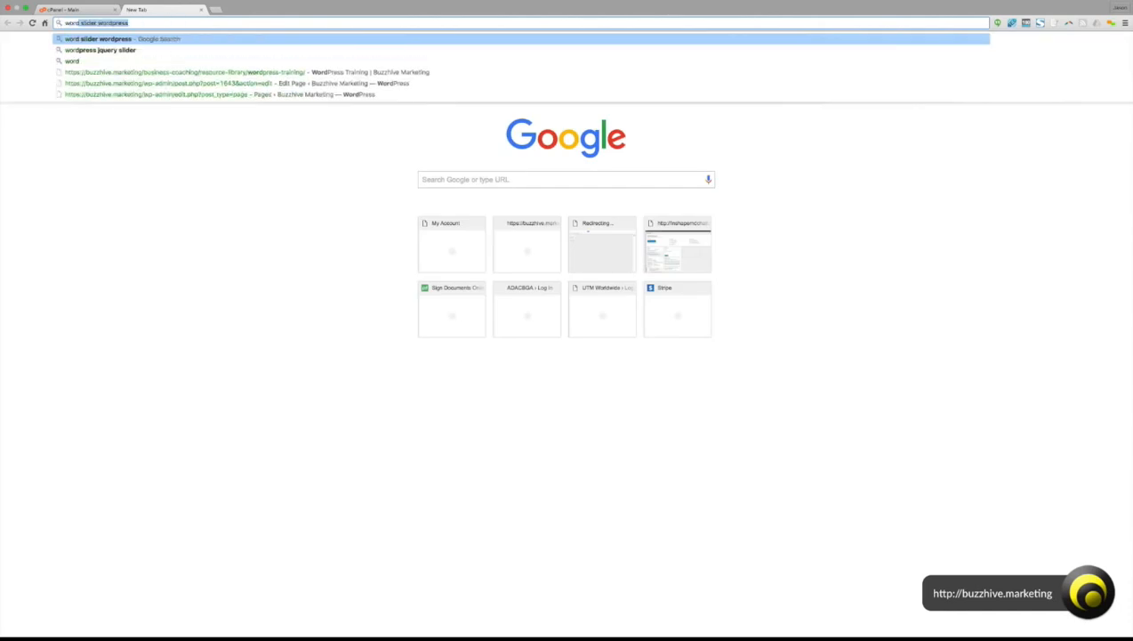
{"action": "type", "text": "press.org"}
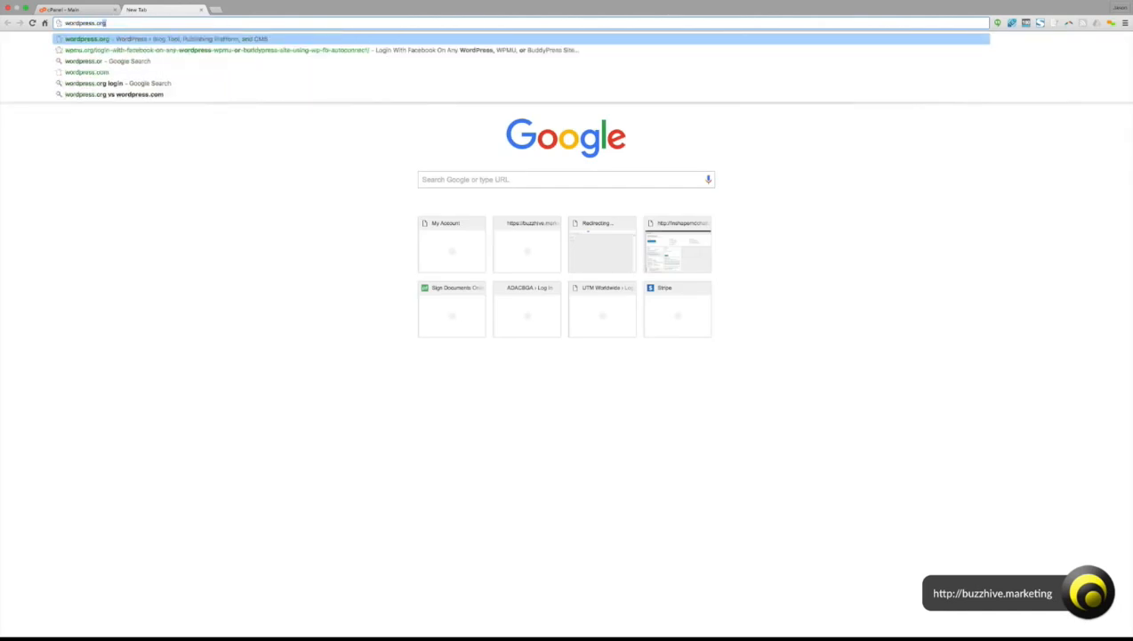
{"action": "key", "text": "Return"}
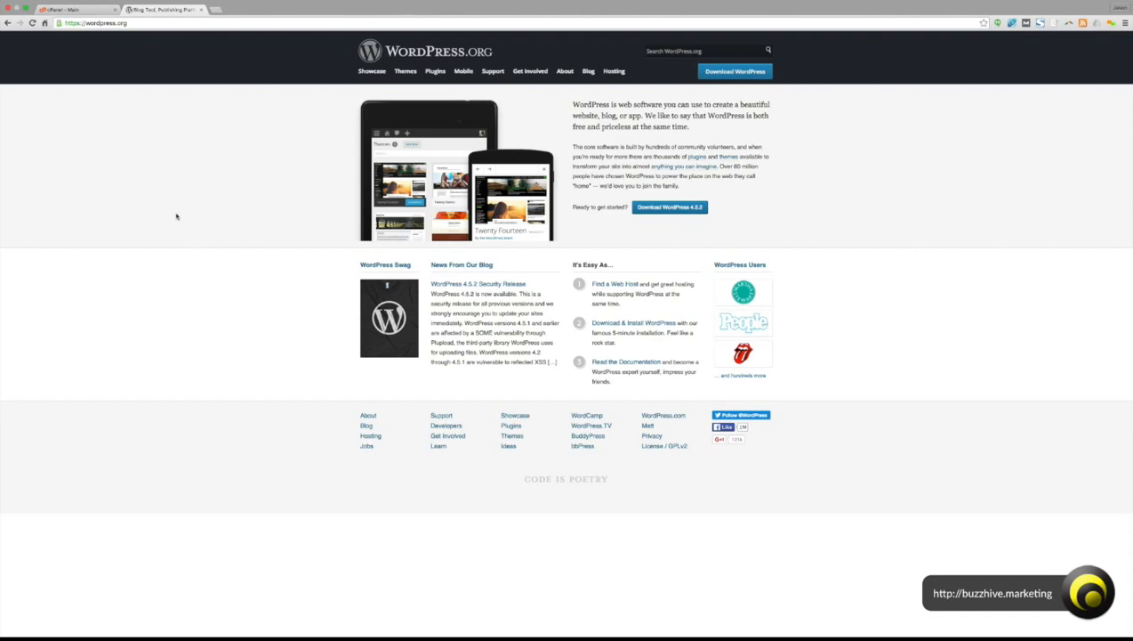
{"action": "left_click", "coordinate": [683, 210]}
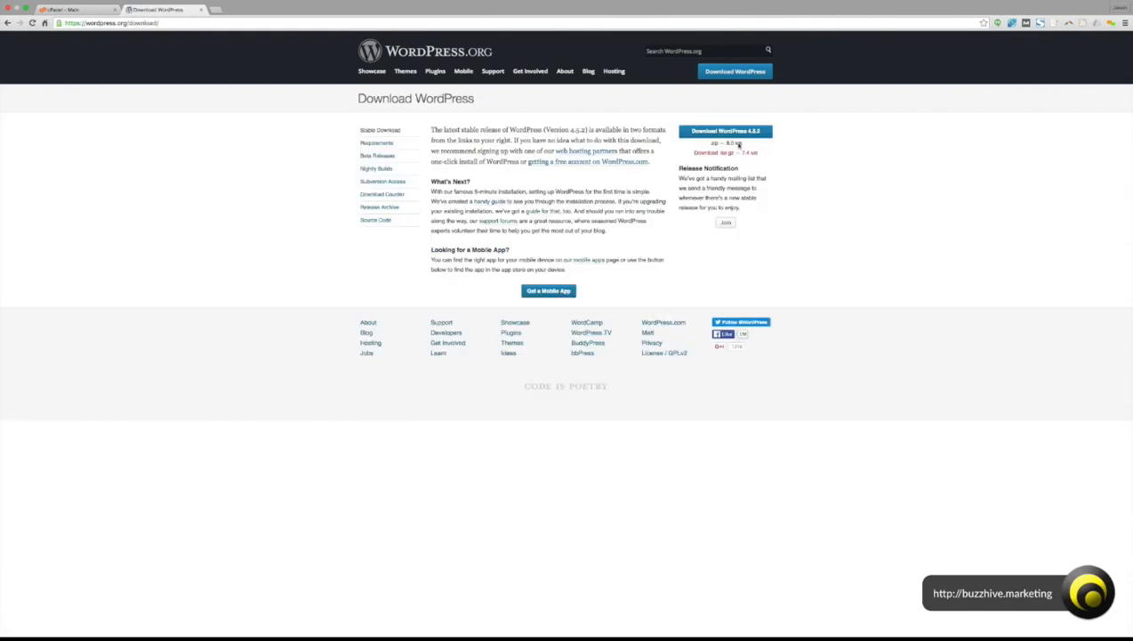
{"action": "left_click", "coordinate": [742, 133]}
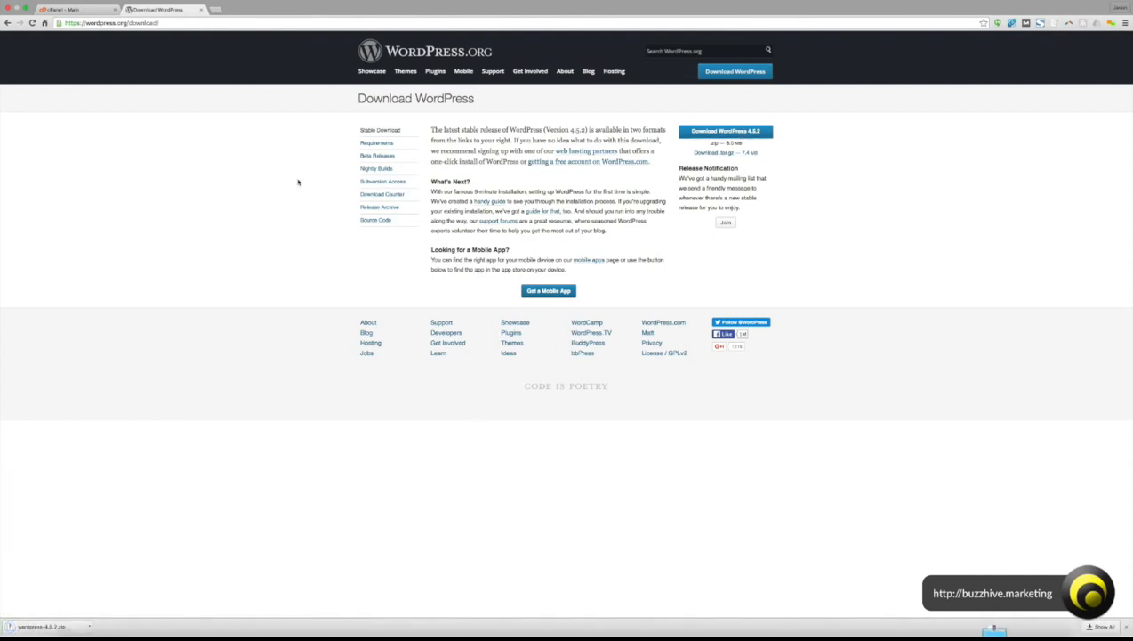
{"action": "left_click", "coordinate": [79, 10]}
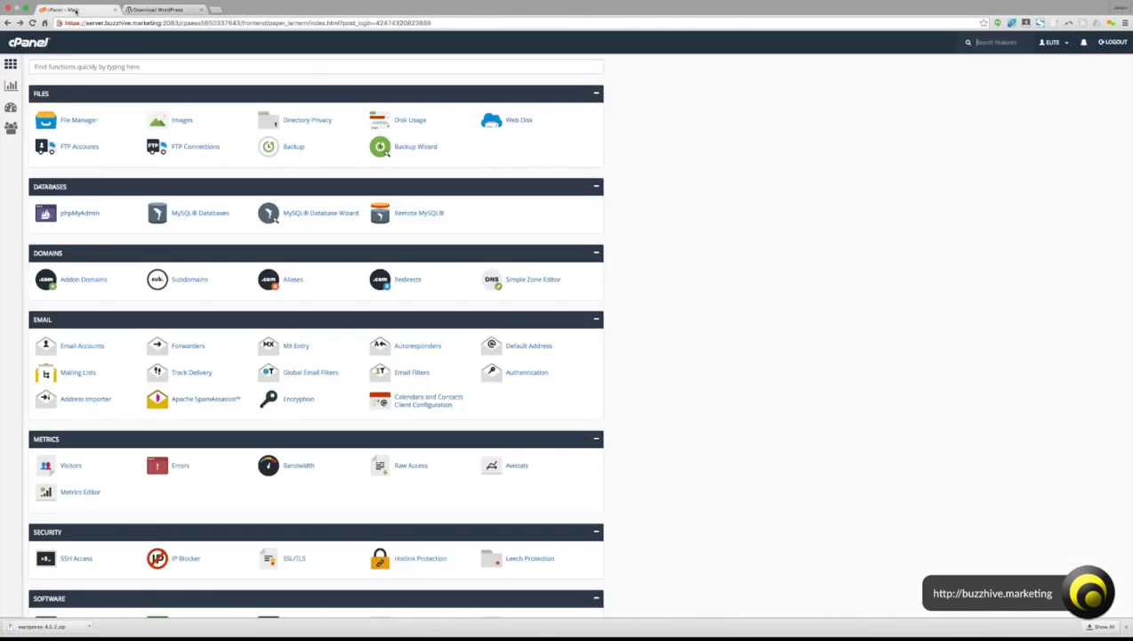
Open File Manager and go into the public_html folder.
{"action": "left_click", "coordinate": [79, 121]}
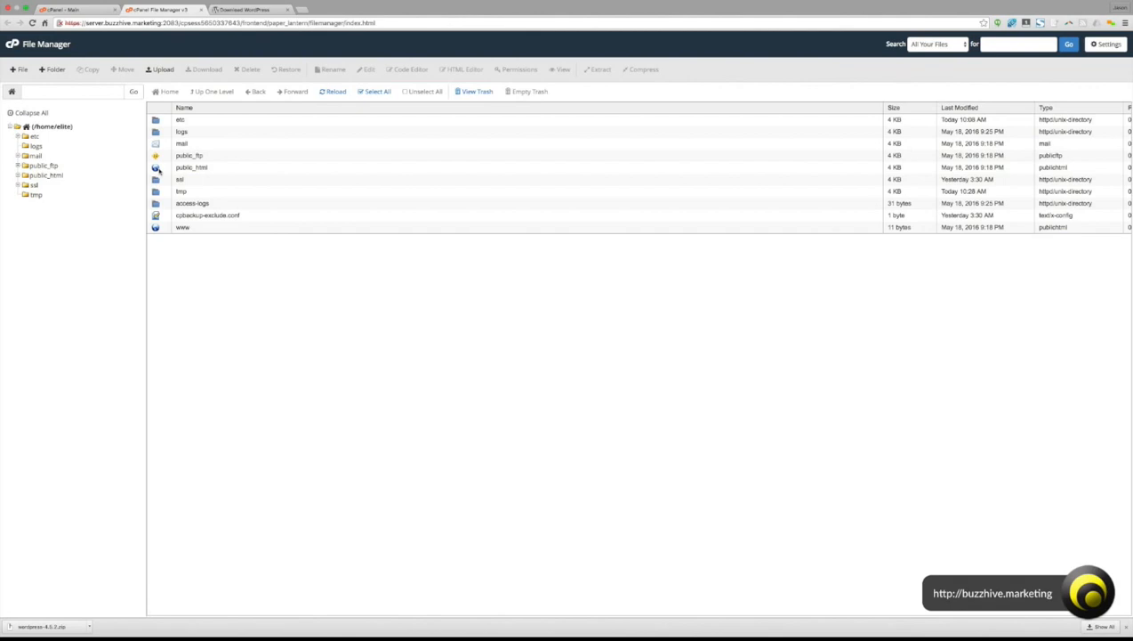
{"action": "double_click", "coordinate": [158, 169]}
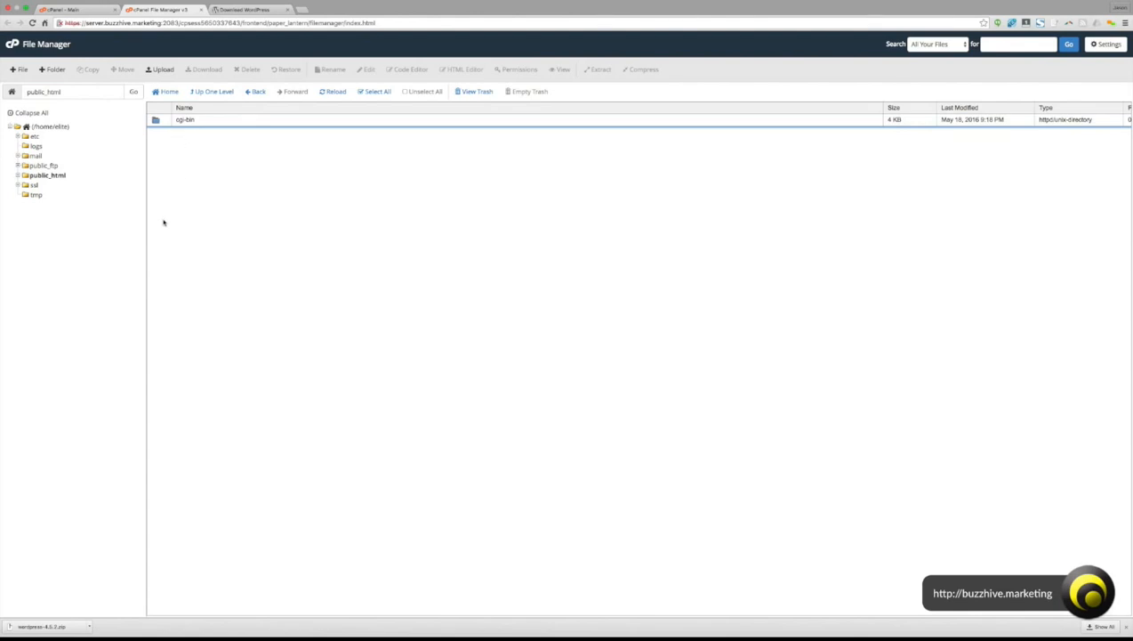
Create a new empty file named index.html in public_html.
{"action": "left_click", "coordinate": [20, 69]}
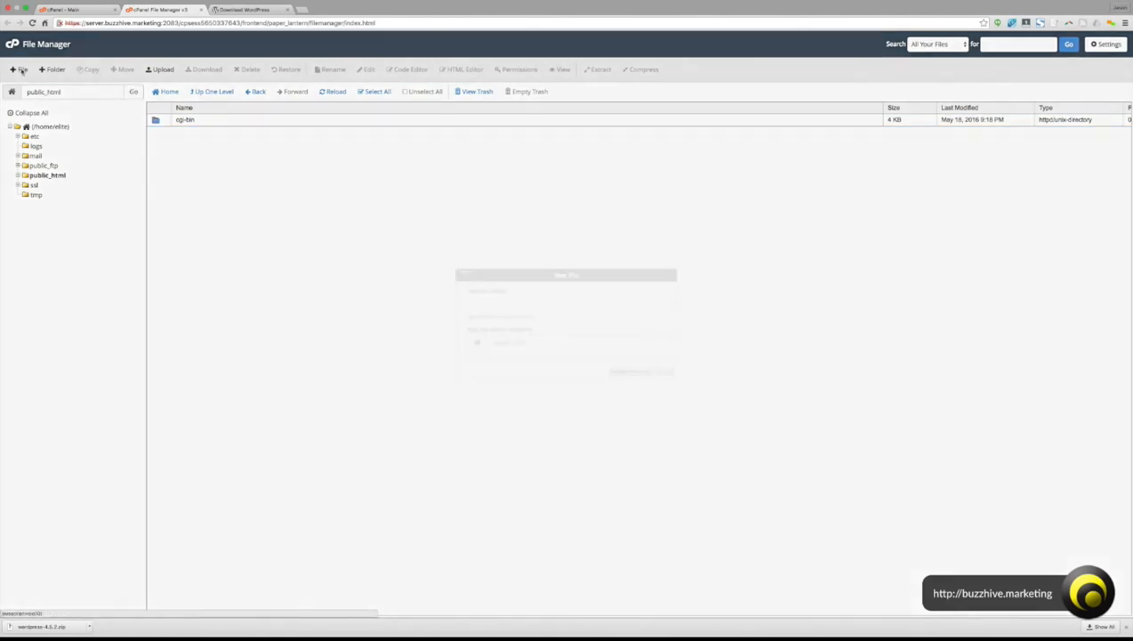
{"action": "type", "text": "in"}
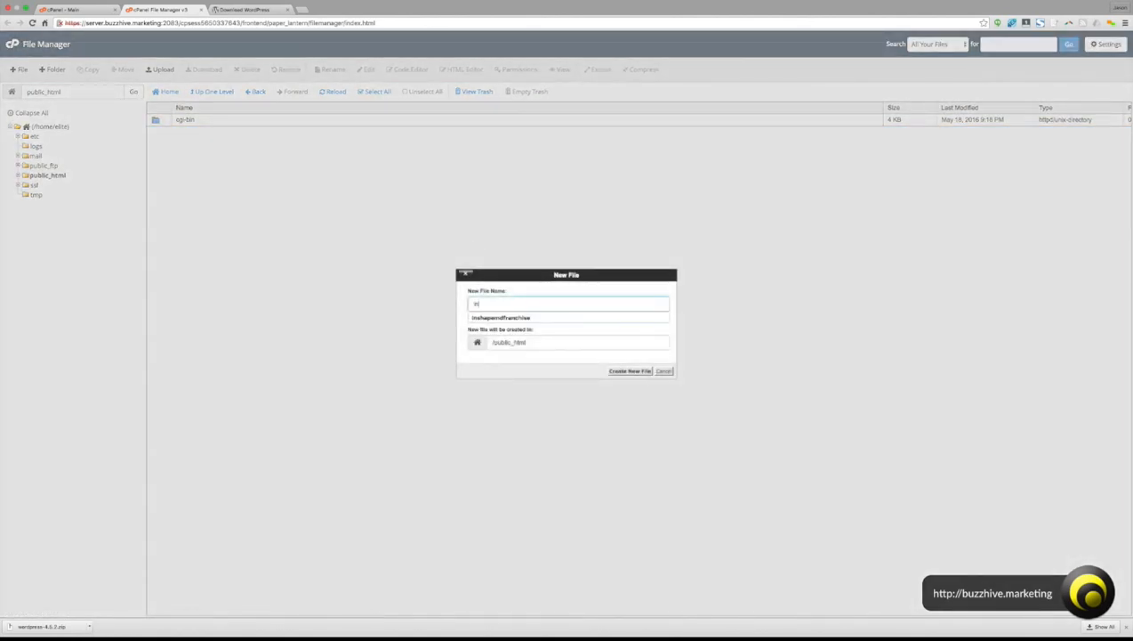
{"action": "type", "text": "dex.html"}
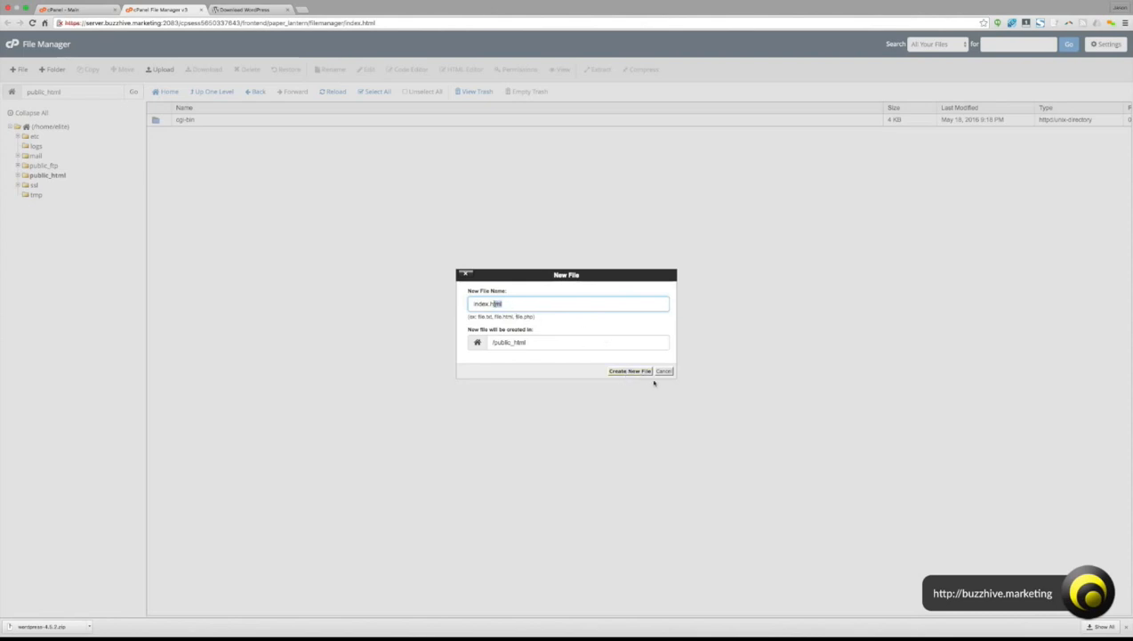
{"action": "left_click", "coordinate": [642, 371]}
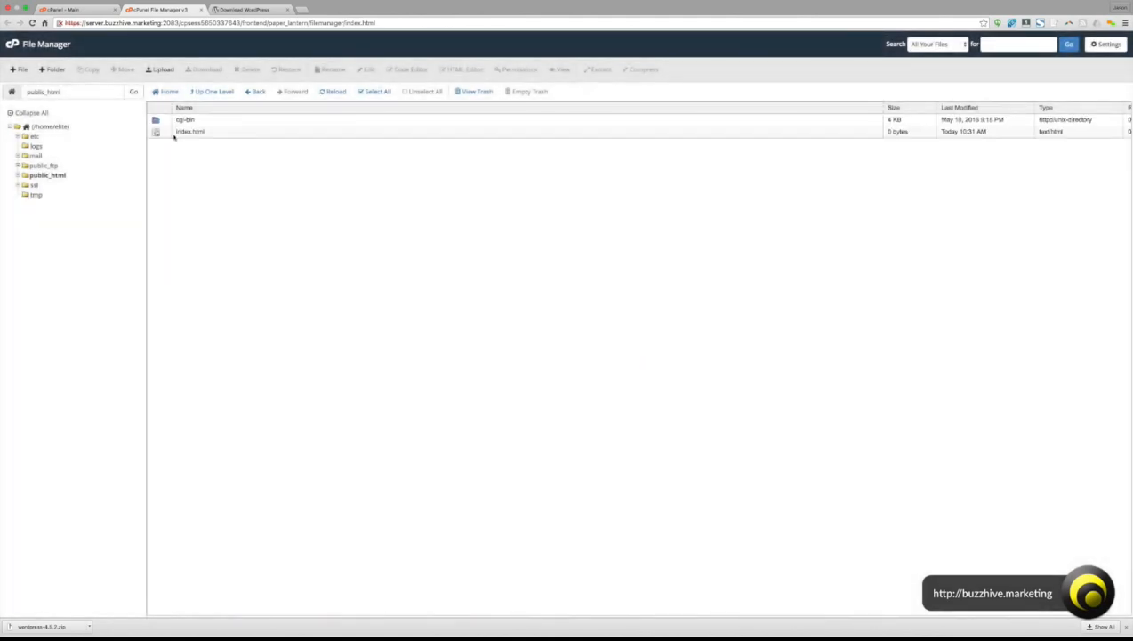
Open index.html in cPanel's Text Editor.
{"action": "left_click", "coordinate": [156, 131]}
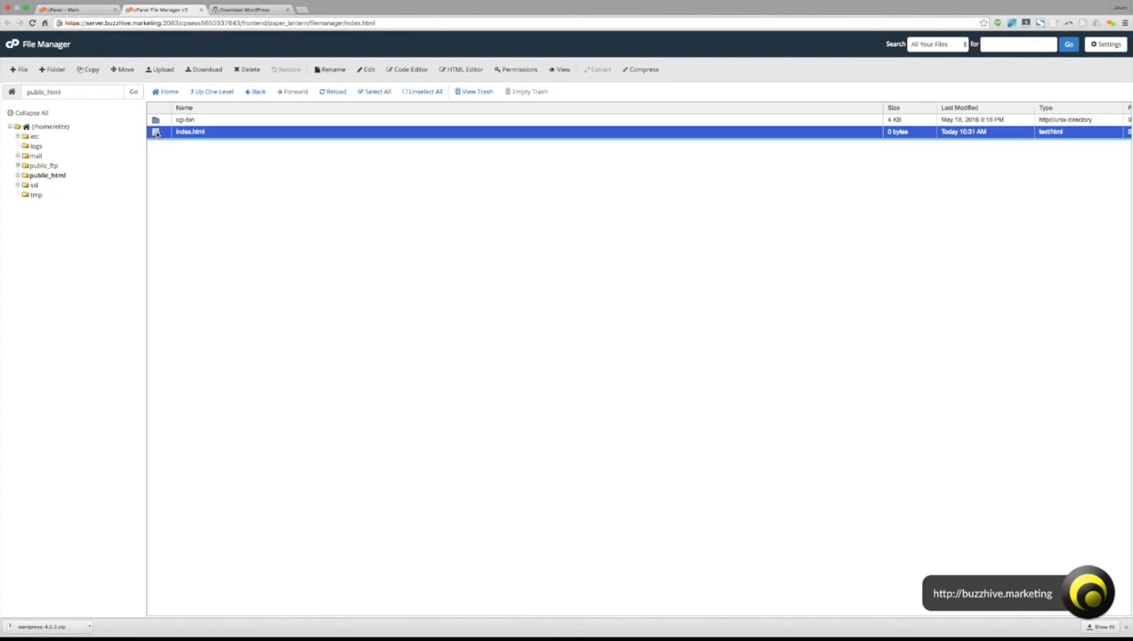
{"action": "right_click", "coordinate": [156, 132]}
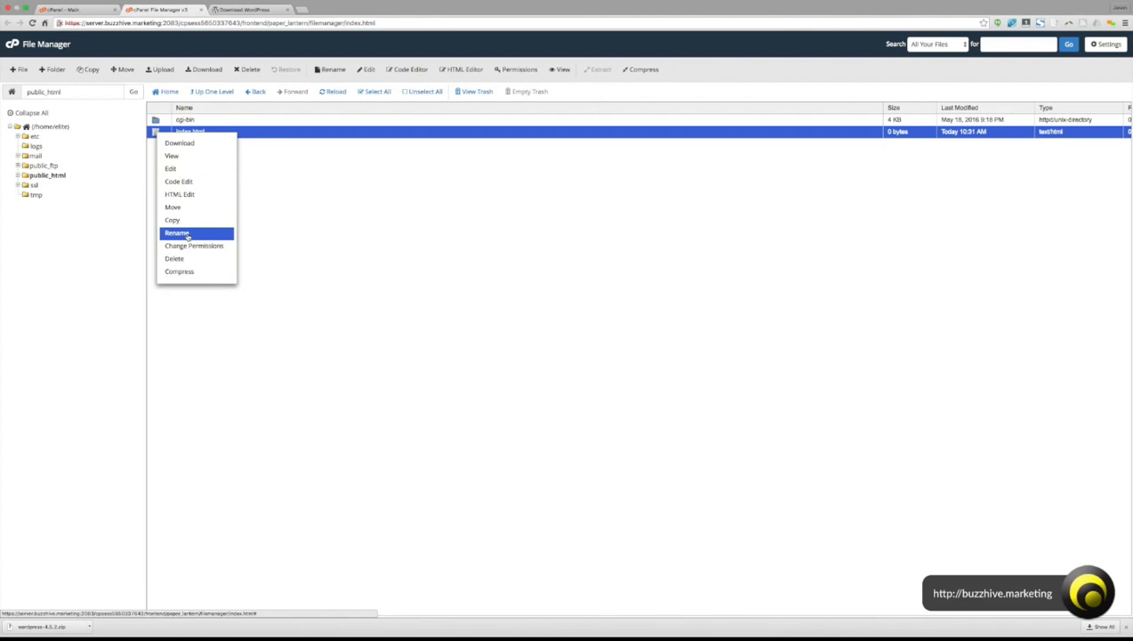
{"action": "left_click", "coordinate": [182, 168]}
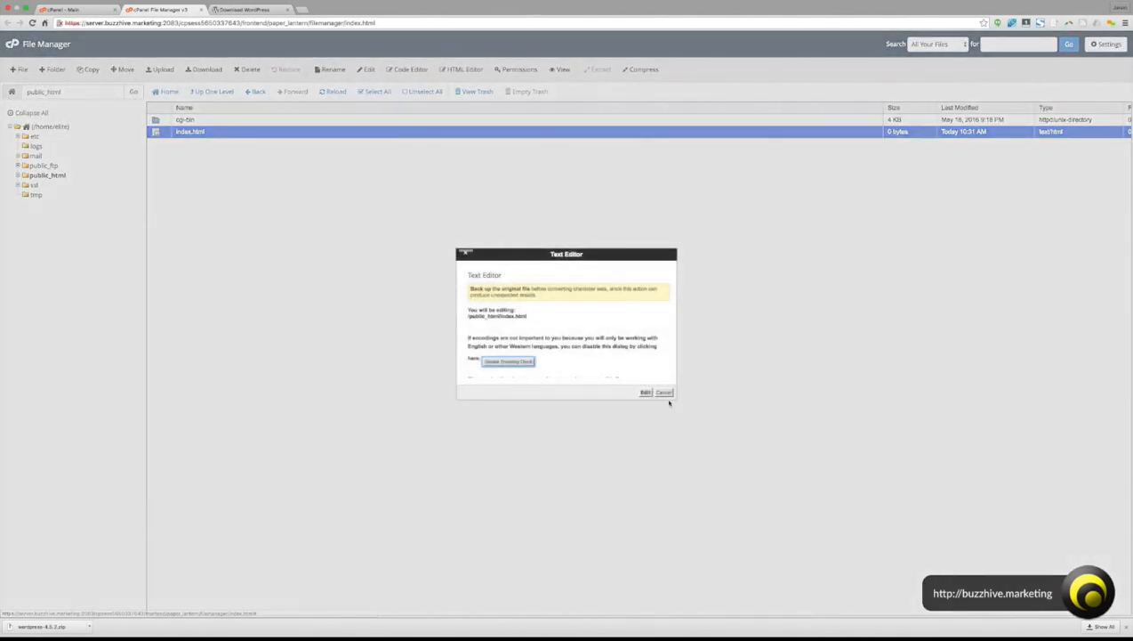
{"action": "left_click", "coordinate": [646, 392]}
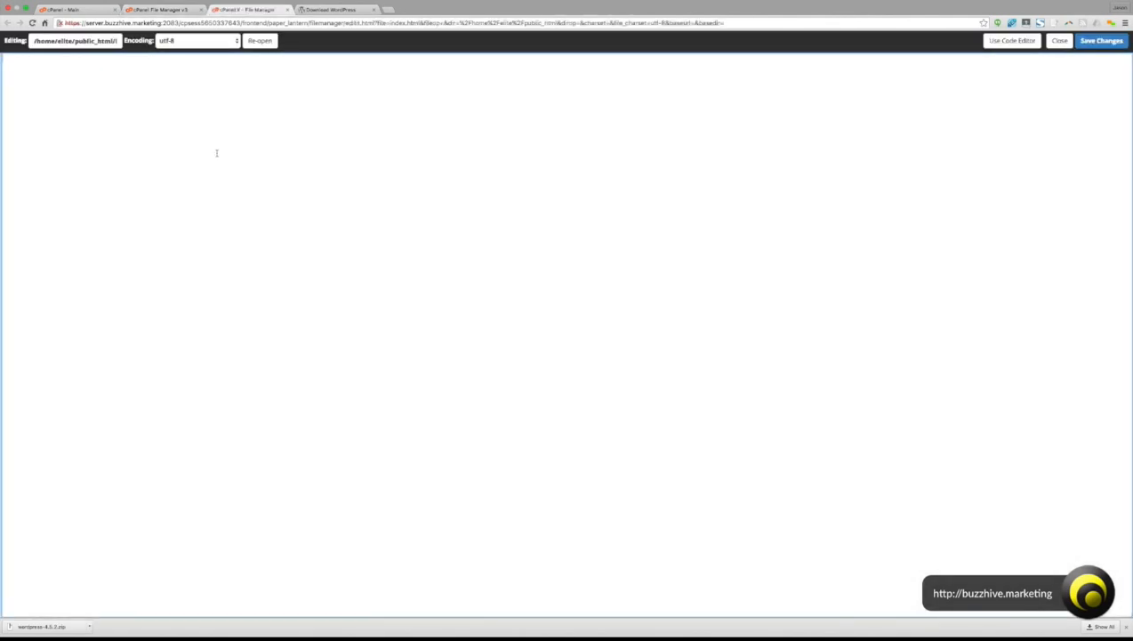
Write 'Hi...' into index.html, save it, and load elite.buzzhive.marketing to see the text.
{"action": "type", "text": "Hi..."}
{"action": "left_click", "coordinate": [1104, 43]}
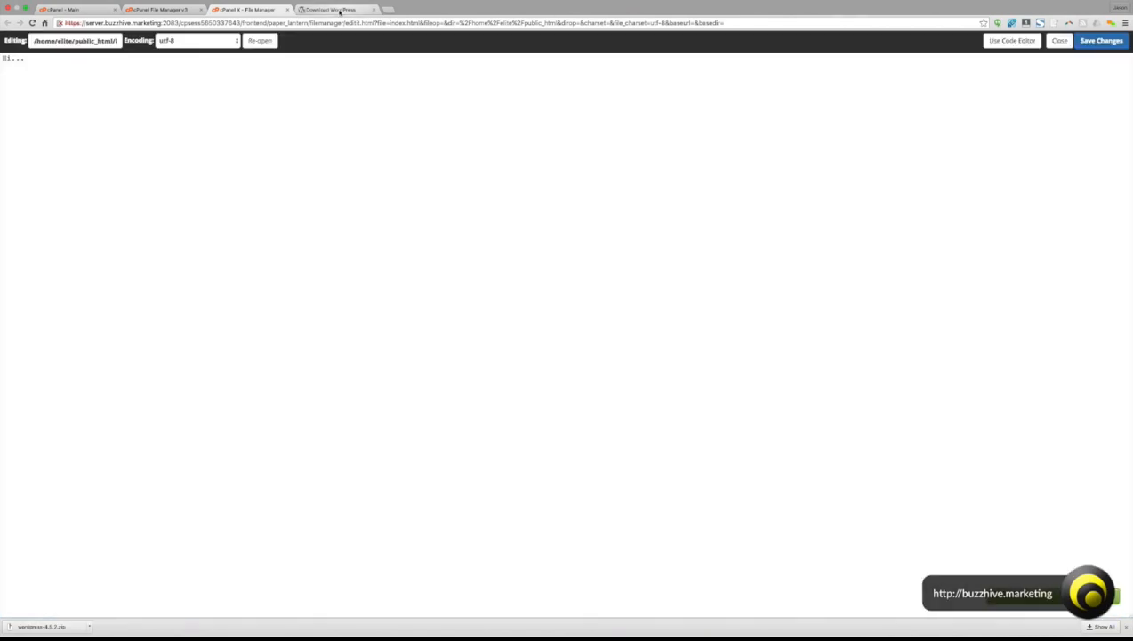
{"action": "left_click", "coordinate": [335, 10]}
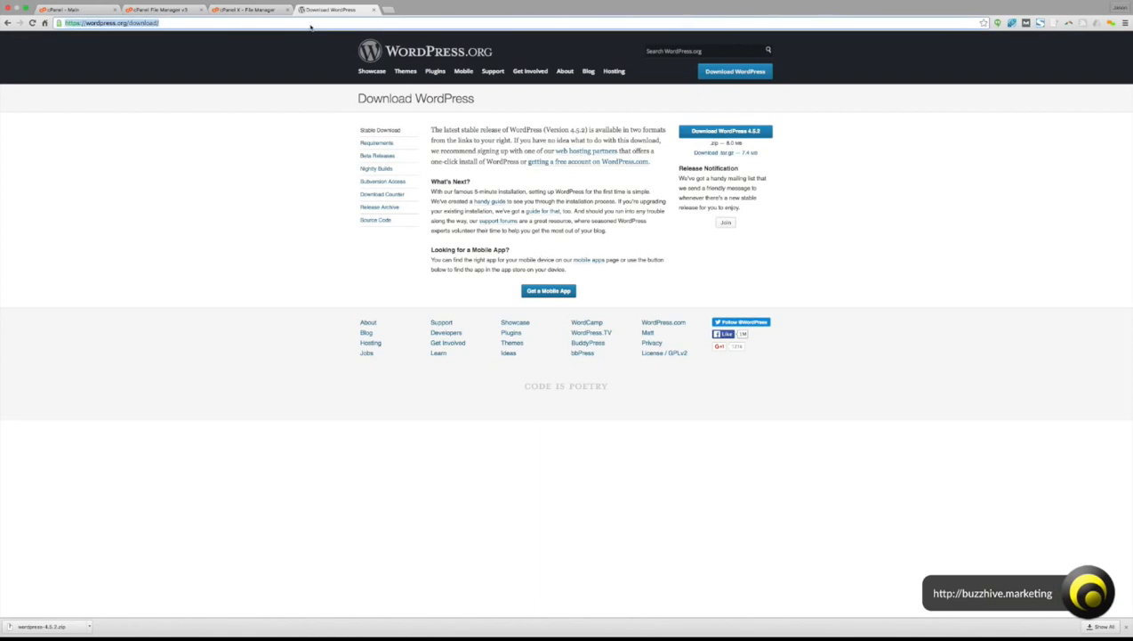
{"action": "type", "text": "elite.buzzhive.marketing"}
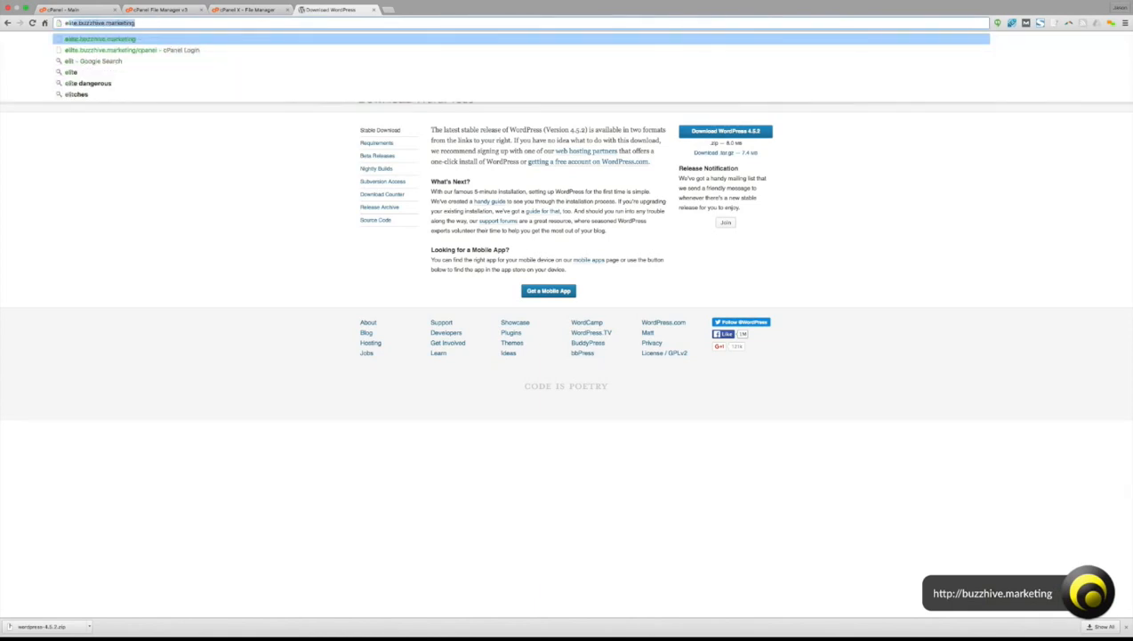
{"action": "key", "text": "Return"}
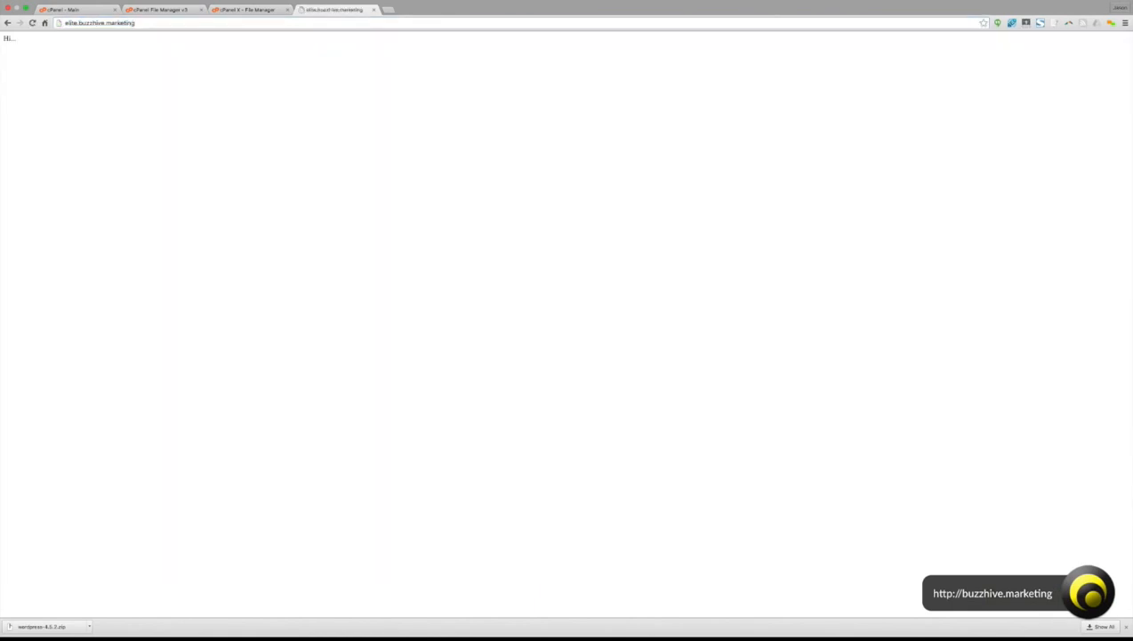
{"action": "left_click_drag", "start_coordinate": [22, 40], "coordinate": [1, 34]}
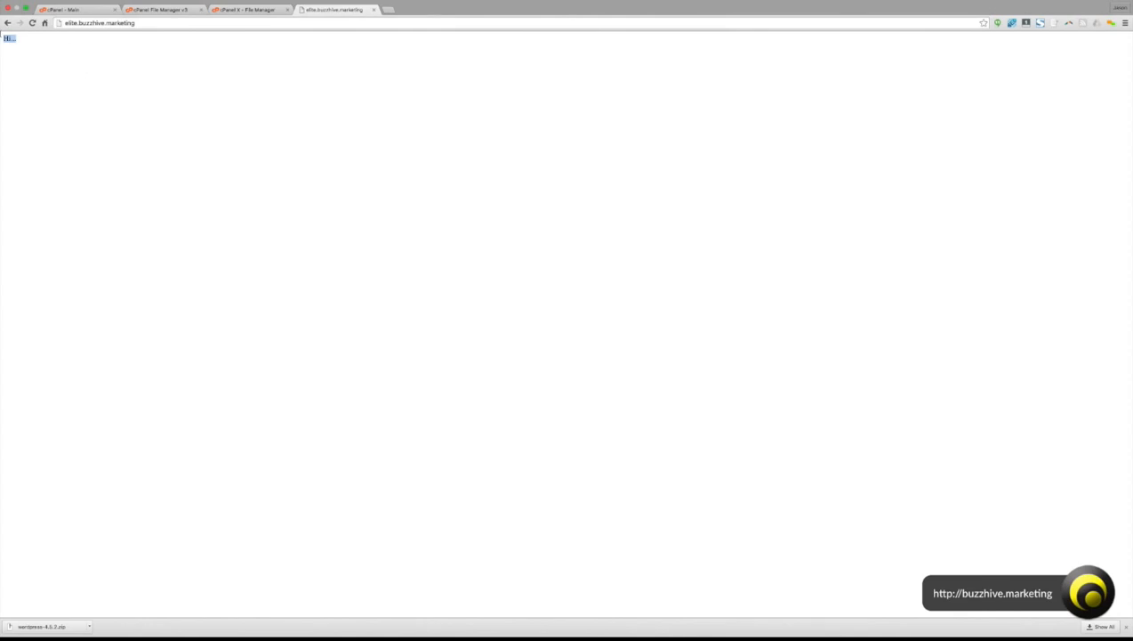
Wrap the Hi... text in <strong></strong> tags and save index.html.
{"action": "left_click", "coordinate": [246, 14]}
{"action": "left_click", "coordinate": [155, 12]}
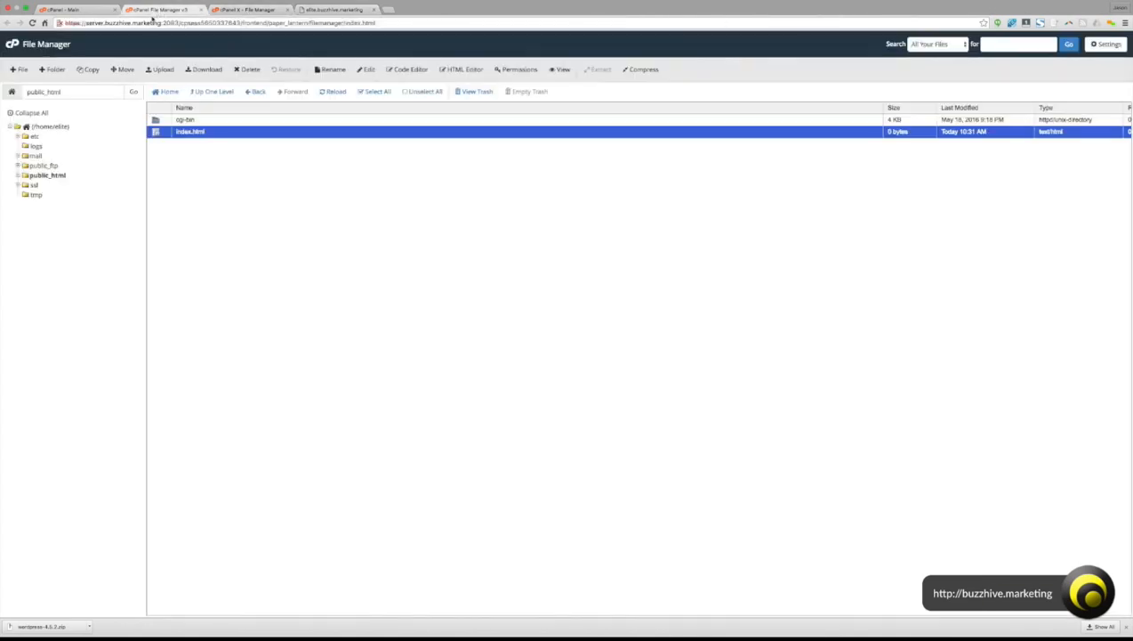
{"action": "left_click", "coordinate": [246, 11]}
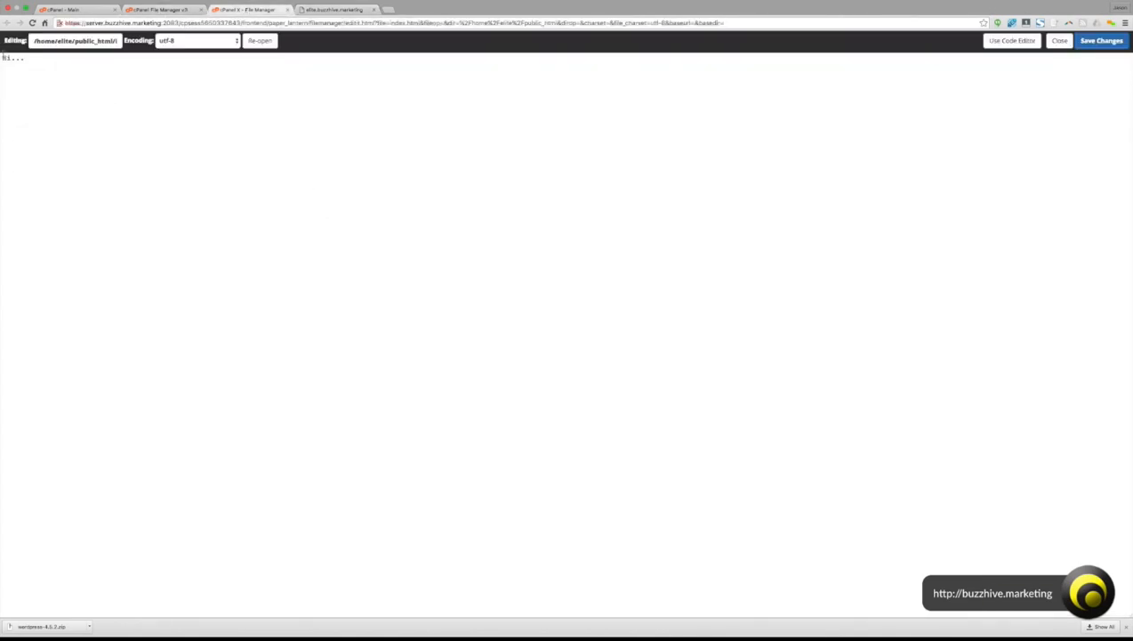
{"action": "left_click", "coordinate": [3, 56]}
{"action": "type", "text": "<strong"}
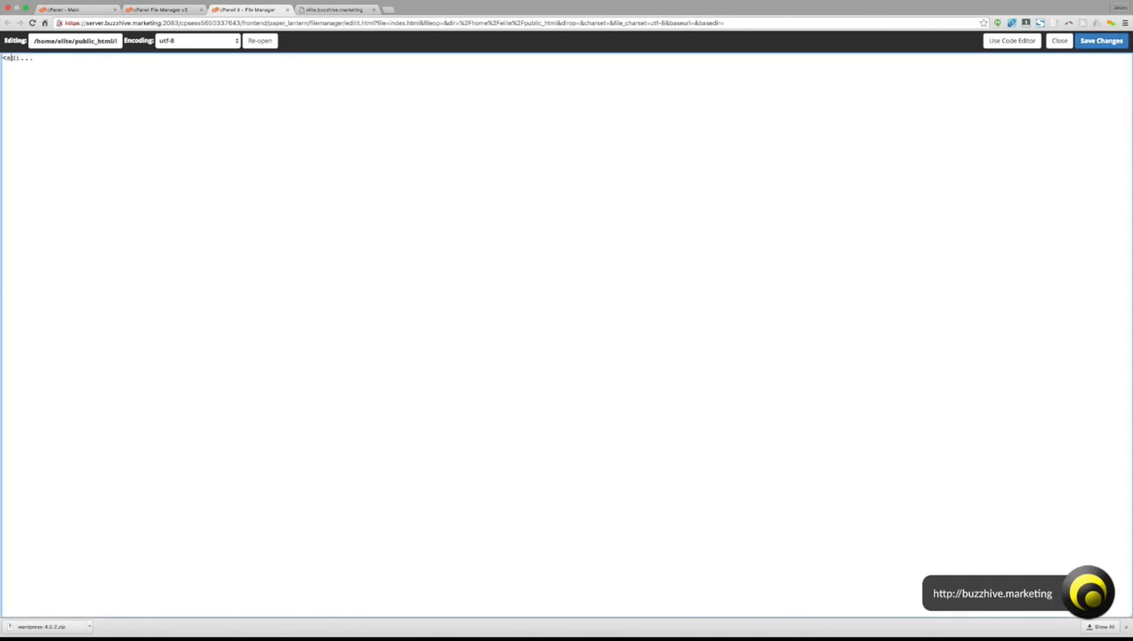
{"action": "type", "text": ">"}
{"action": "left_click", "coordinate": [68, 59]}
{"action": "type", "text": "</strong>"}
{"action": "left_click", "coordinate": [1101, 40]}
Reload the site to see the bold Hi..., then close the editor and return to public_html.
{"action": "left_click", "coordinate": [334, 9]}
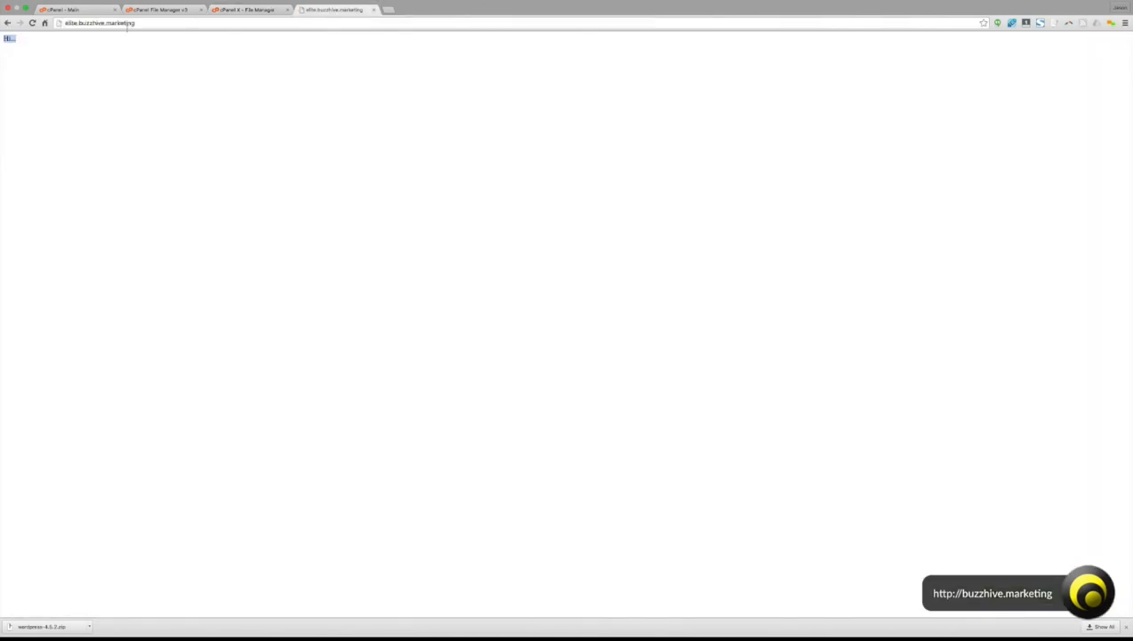
{"action": "left_click", "coordinate": [32, 24]}
{"action": "left_click", "coordinate": [260, 10]}
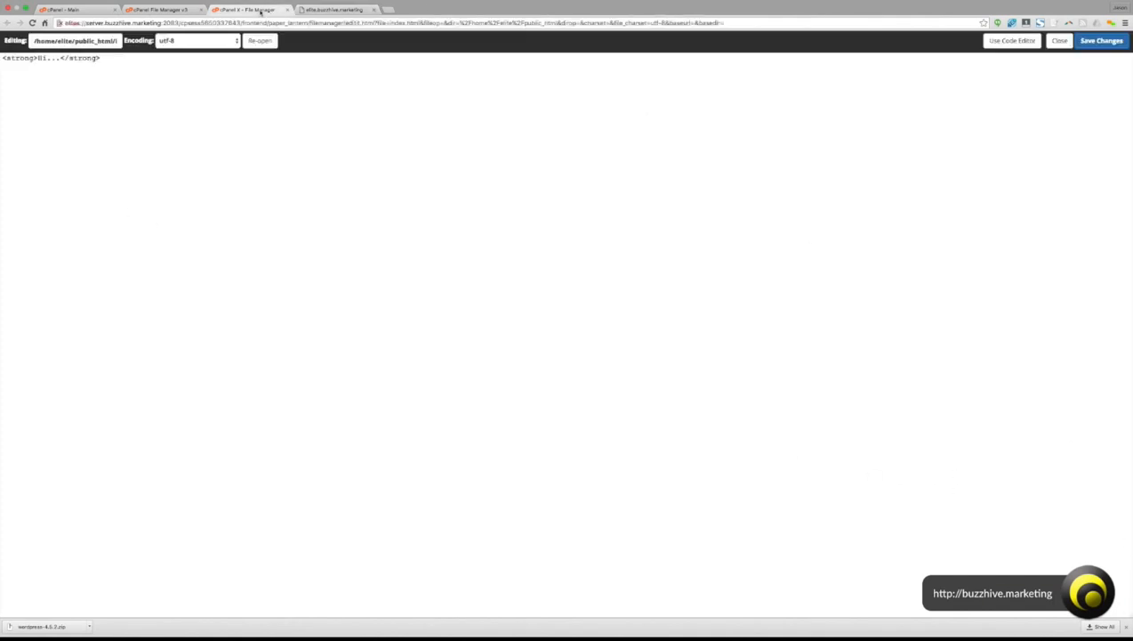
{"action": "left_click", "coordinate": [285, 11]}
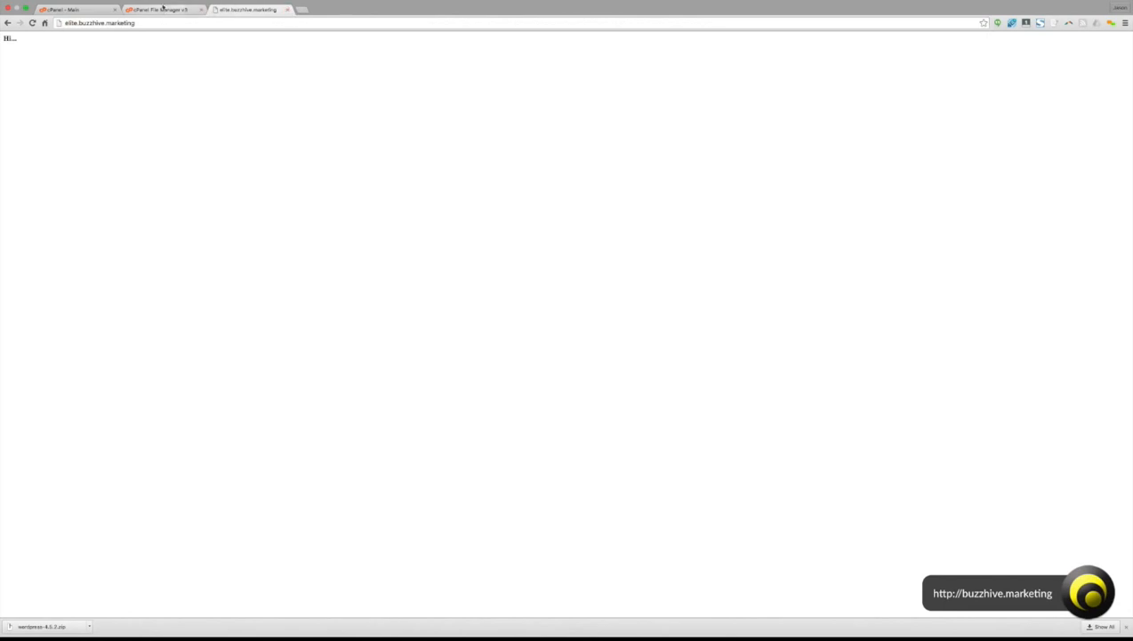
{"action": "left_click", "coordinate": [160, 10]}
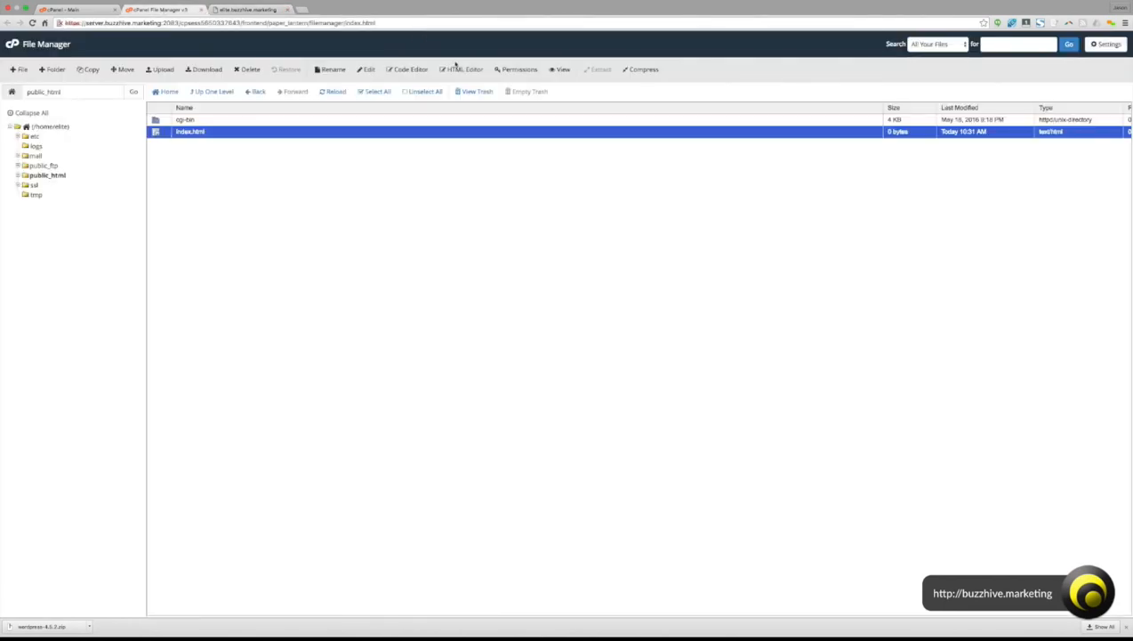
Permanently delete index.html and the cgi-bin folder from public_html, skipping the trash.
{"action": "left_click", "coordinate": [250, 69]}
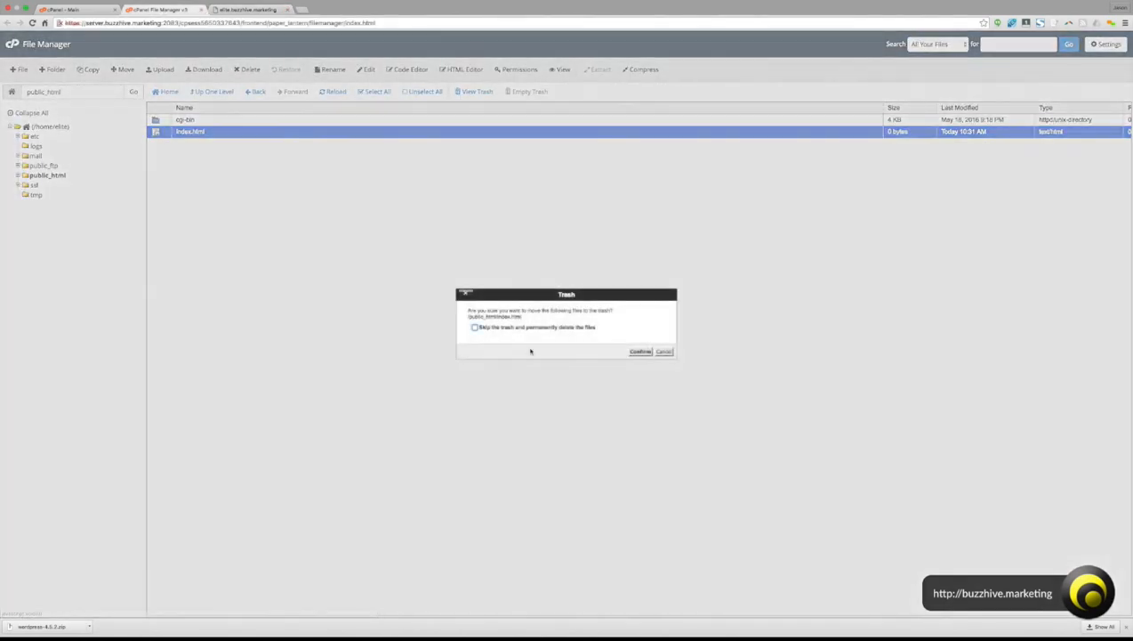
{"action": "left_click", "coordinate": [473, 327]}
{"action": "left_click", "coordinate": [632, 351]}
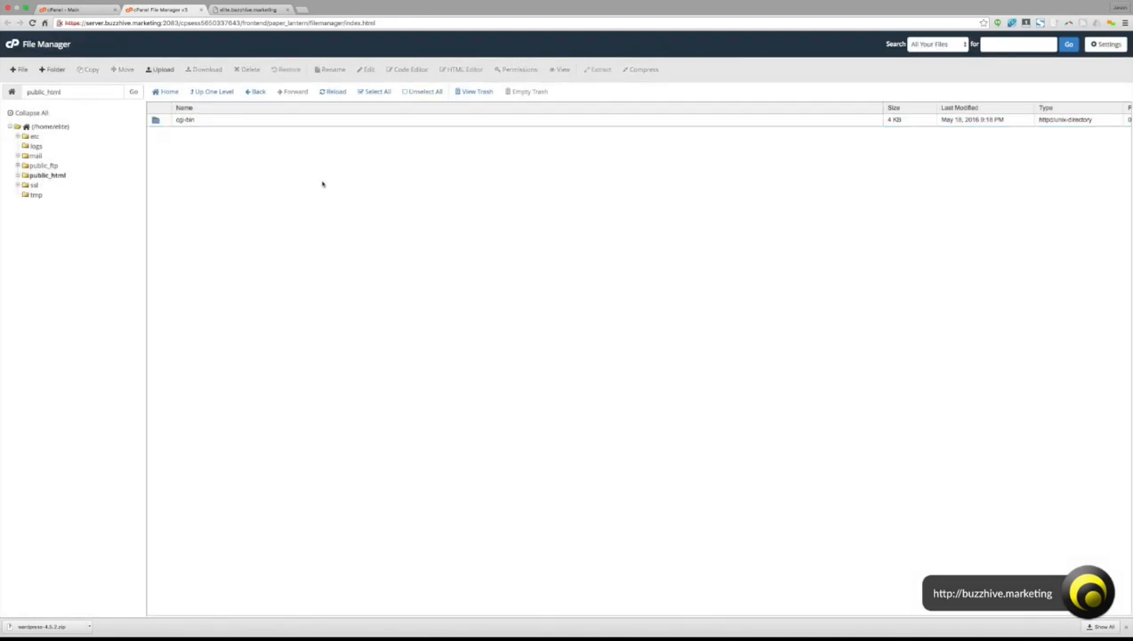
{"action": "double_click", "coordinate": [156, 120]}
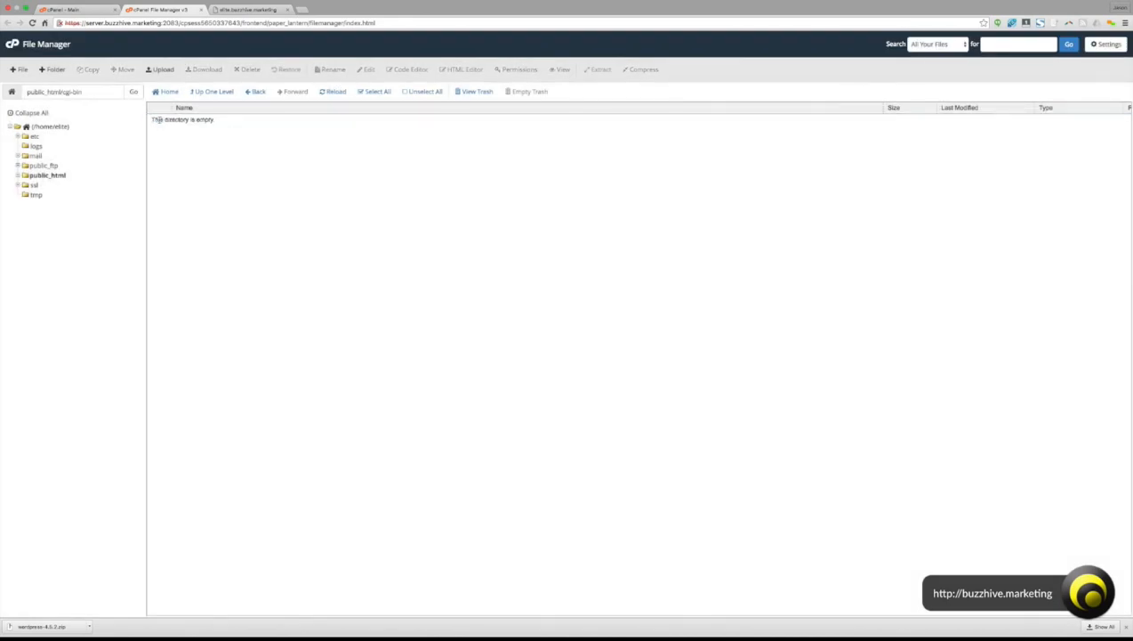
{"action": "left_click", "coordinate": [212, 92]}
{"action": "left_click", "coordinate": [156, 120]}
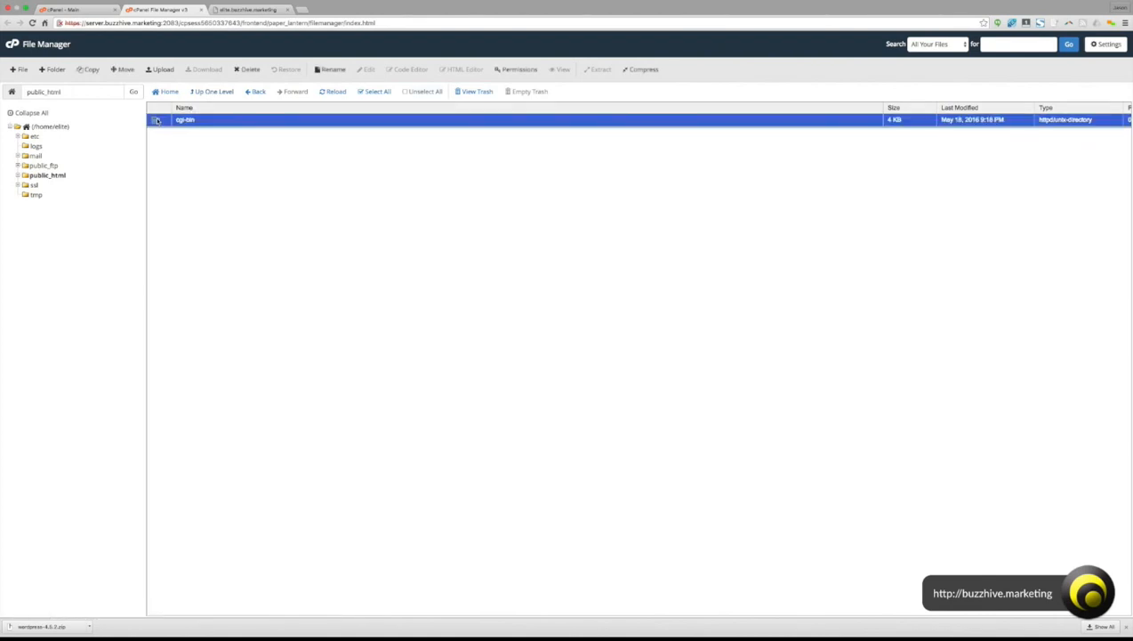
{"action": "left_click", "coordinate": [248, 69]}
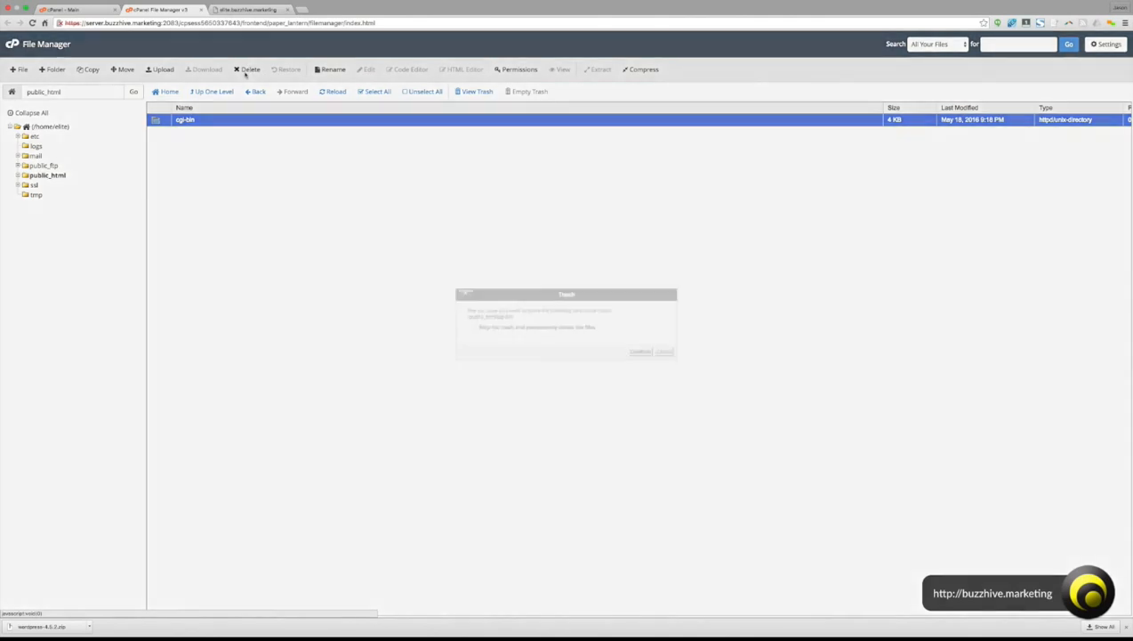
{"action": "left_click", "coordinate": [647, 352]}
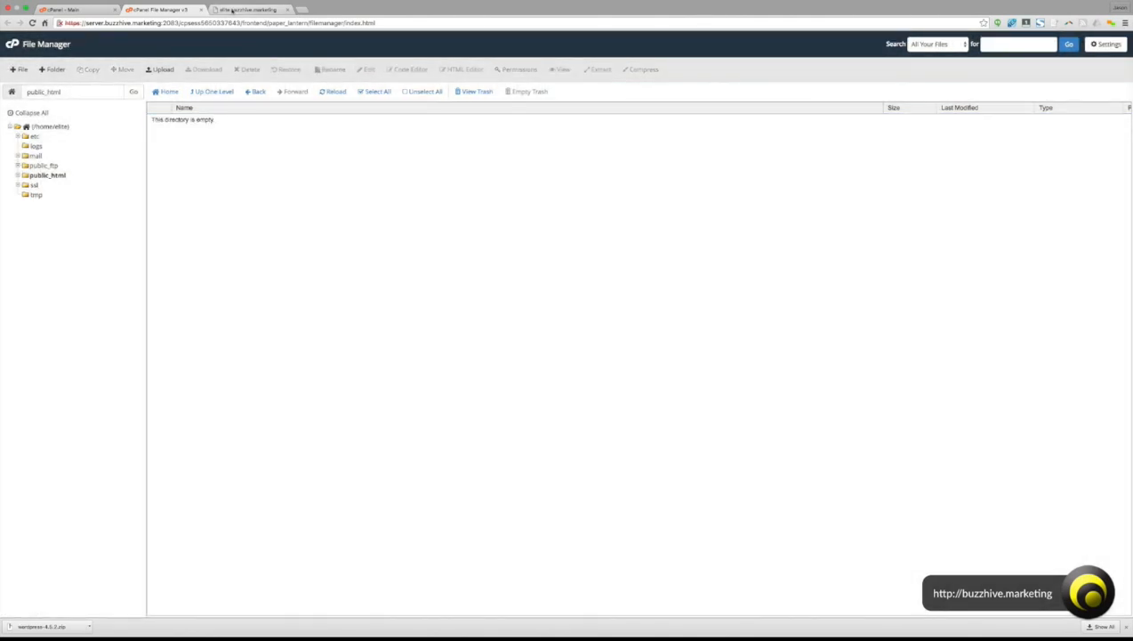
Reload the live site to confirm it now returns 403 Forbidden.
{"action": "left_click", "coordinate": [236, 11]}
{"action": "left_click", "coordinate": [32, 24]}
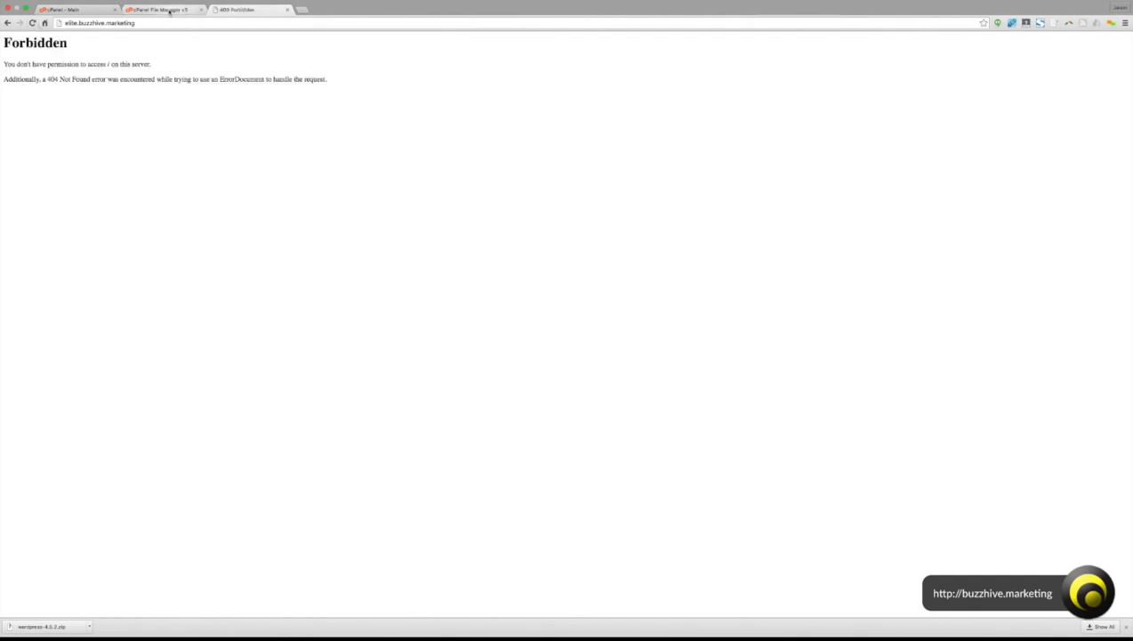
{"action": "left_click", "coordinate": [169, 10]}
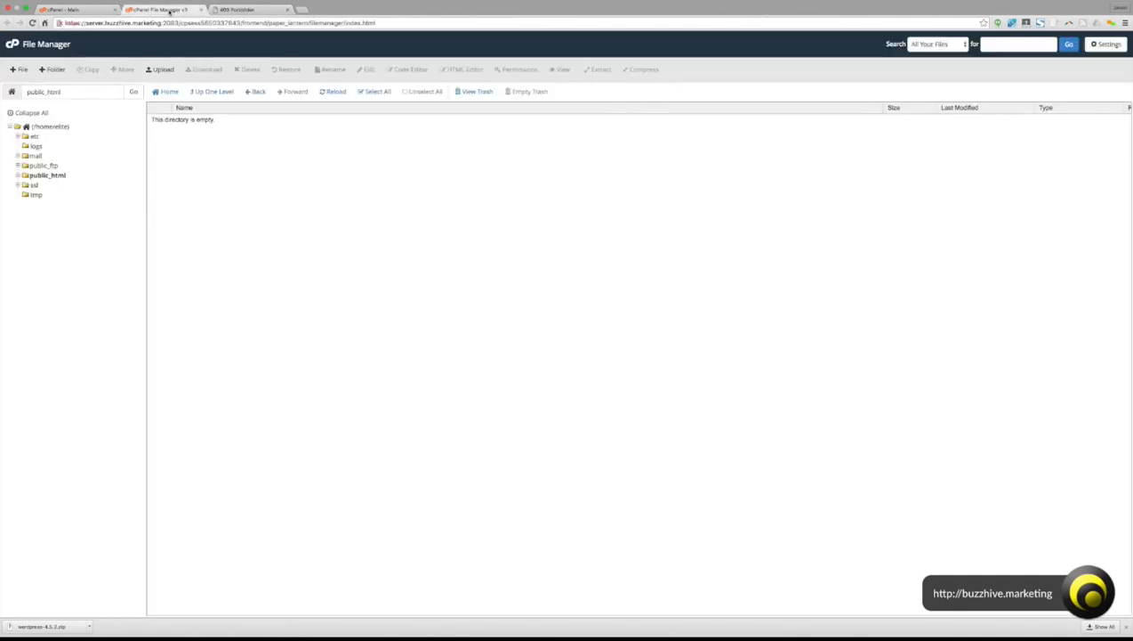
Upload wordpress-4.5.2.zip (8.03 MB) into public_html and recheck the site, still 403 Forbidden.
{"action": "left_click", "coordinate": [164, 69]}
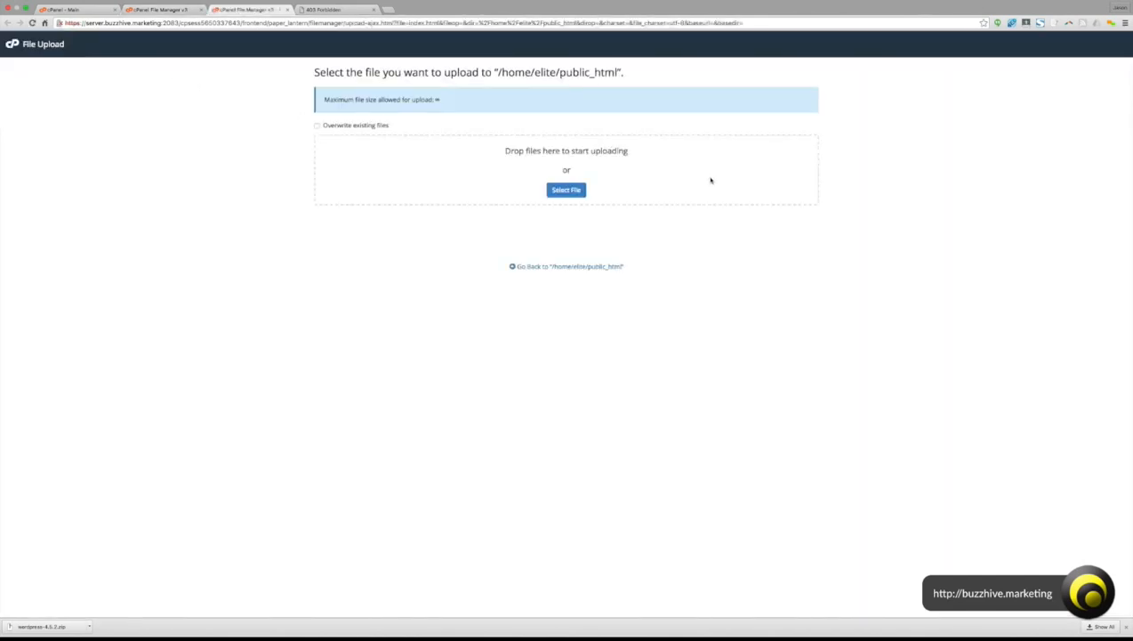
{"action": "left_click_drag", "start_coordinate": [71, 625], "coordinate": [127, 624]}
{"action": "left_click", "coordinate": [578, 192]}
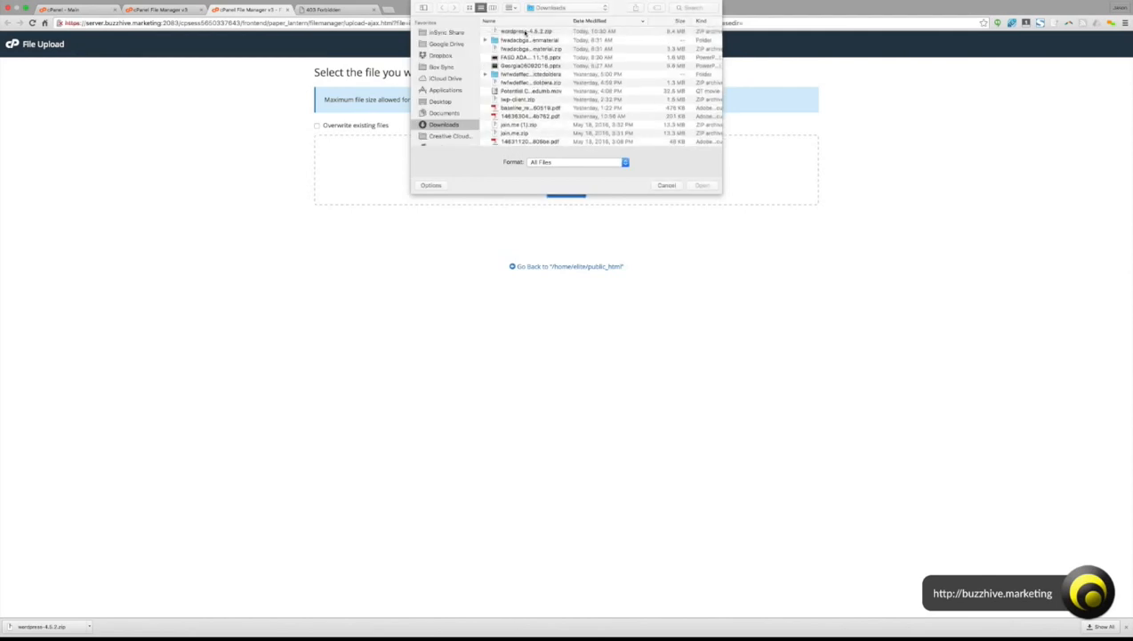
{"action": "double_click", "coordinate": [525, 32]}
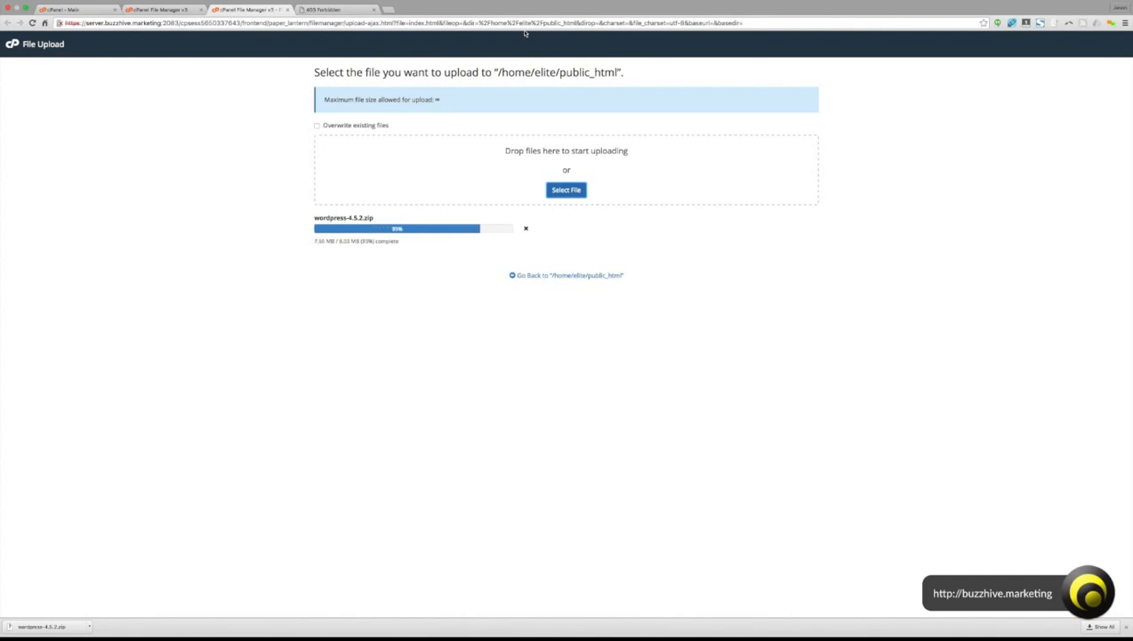
{"action": "left_click", "coordinate": [614, 275]}
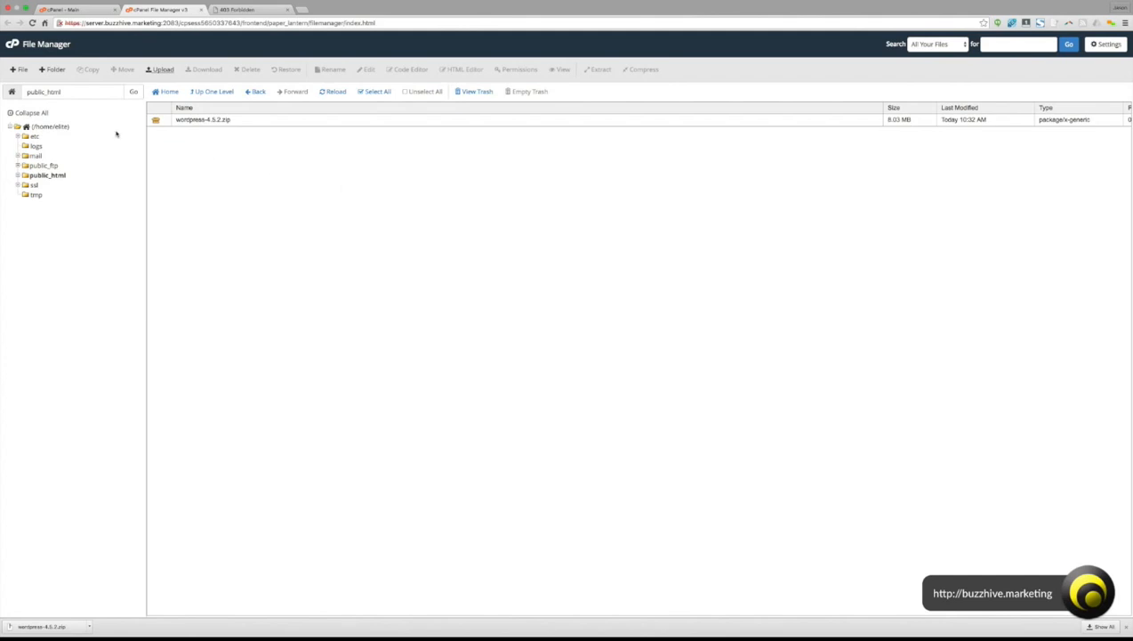
{"action": "left_click", "coordinate": [241, 9]}
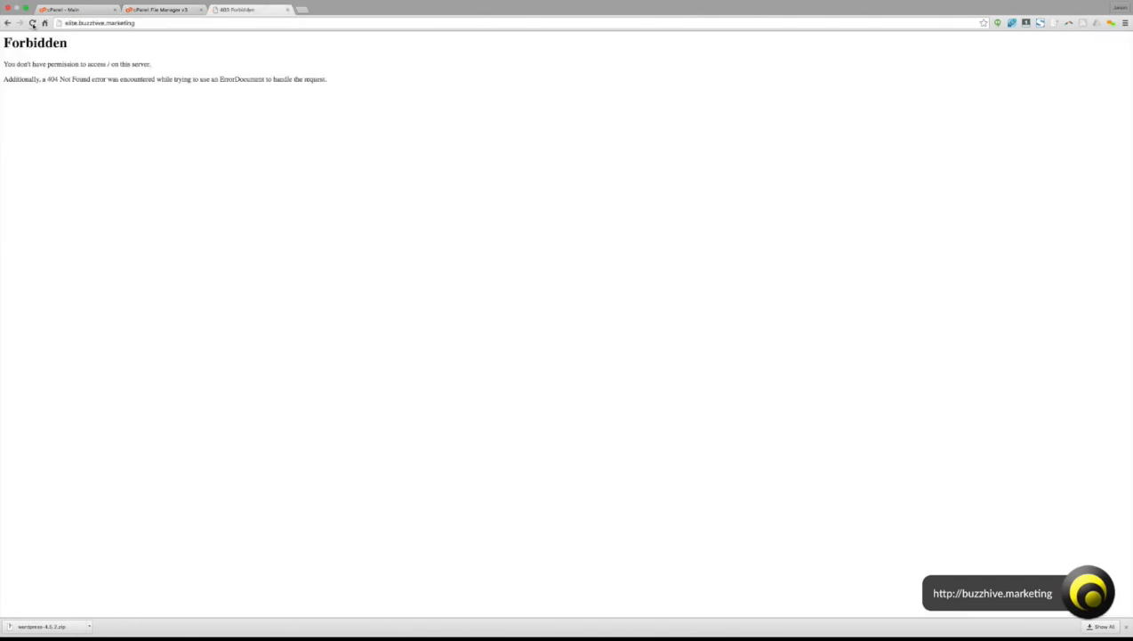
{"action": "left_click", "coordinate": [33, 23]}
Extract wordpress-4.5.2.zip into /public_html, producing a wordpress folder.
{"action": "left_click", "coordinate": [156, 10]}
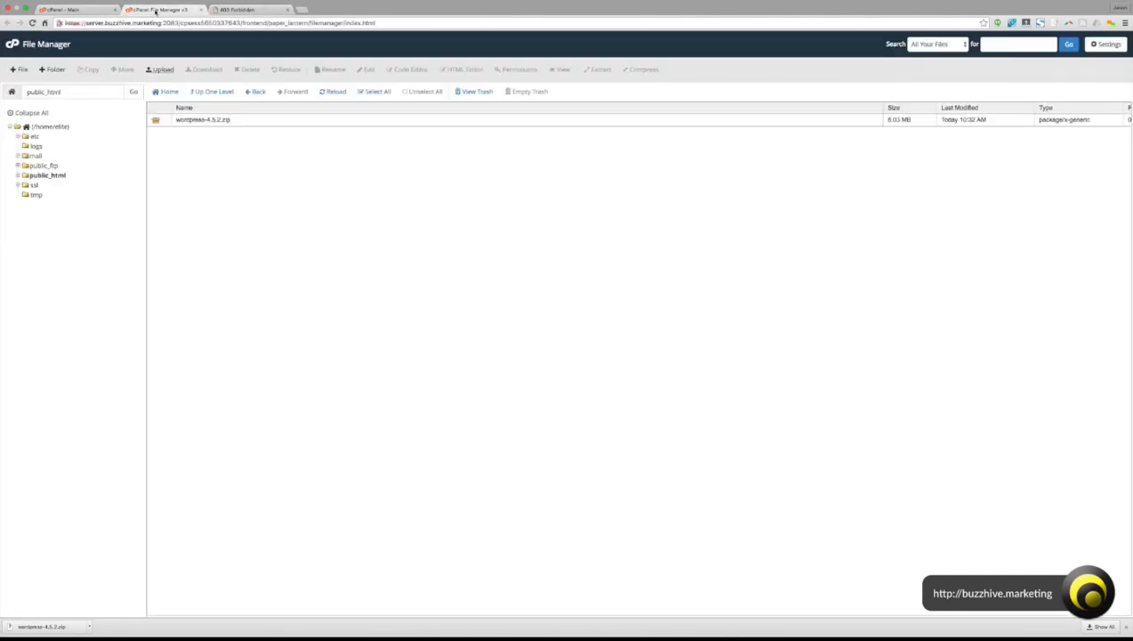
{"action": "left_click", "coordinate": [162, 122]}
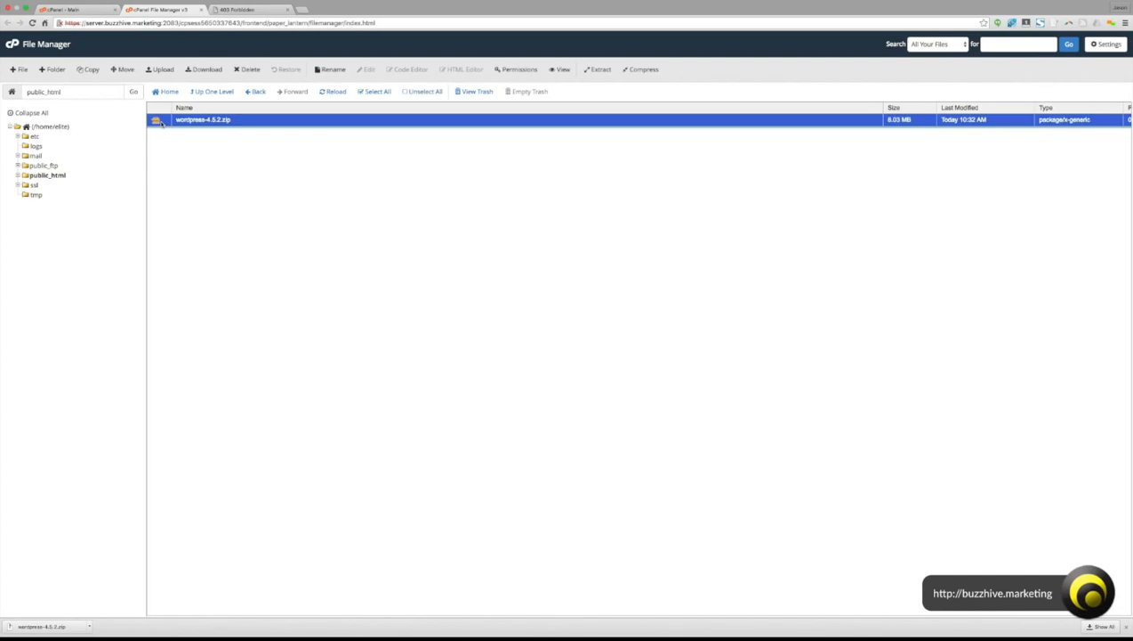
{"action": "left_click", "coordinate": [600, 70]}
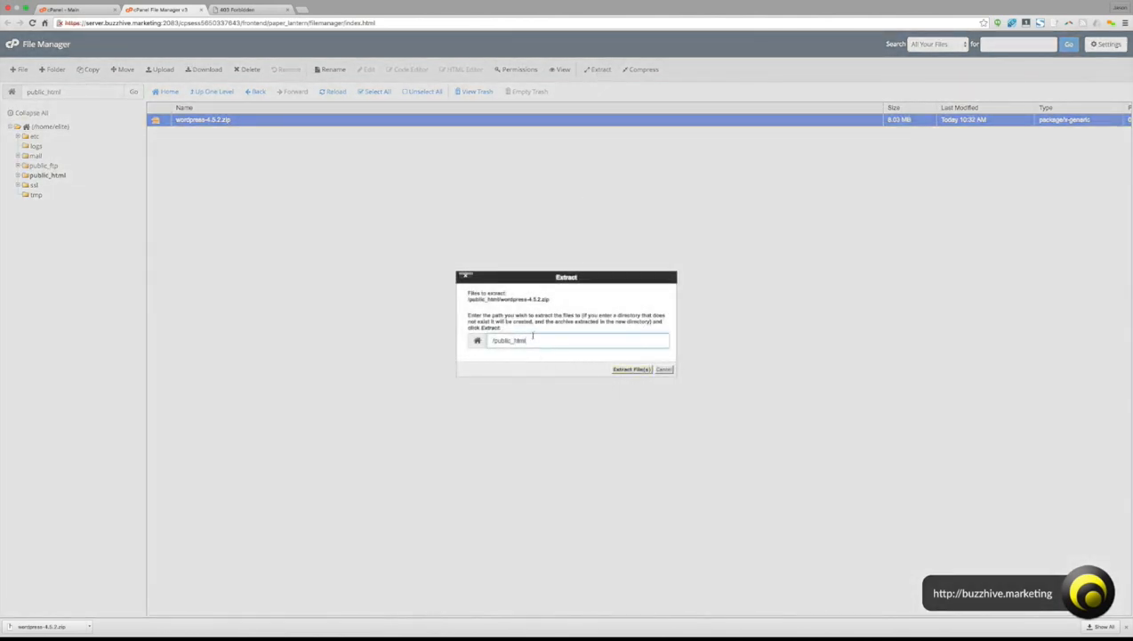
{"action": "left_click", "coordinate": [632, 369]}
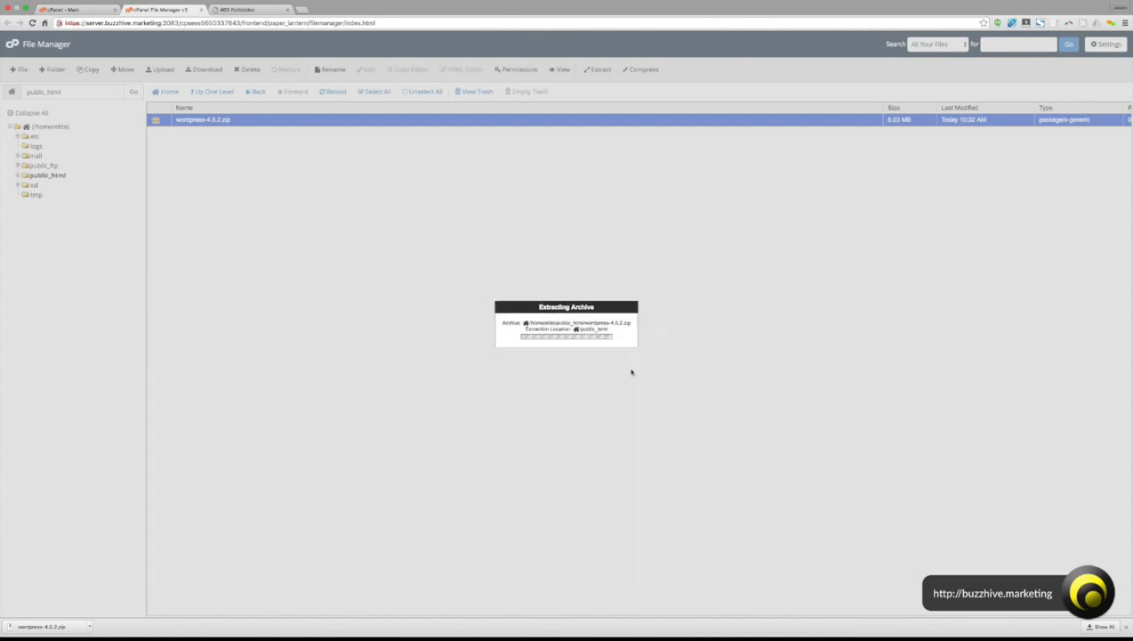
{"action": "left_click", "coordinate": [709, 414]}
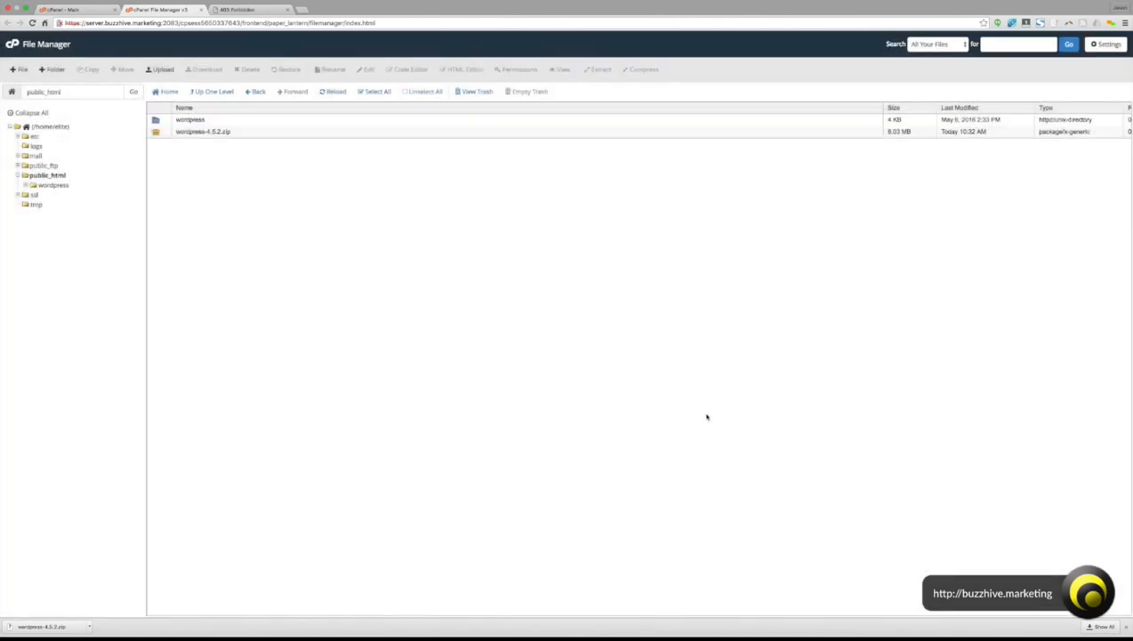
{"action": "left_click", "coordinate": [256, 11]}
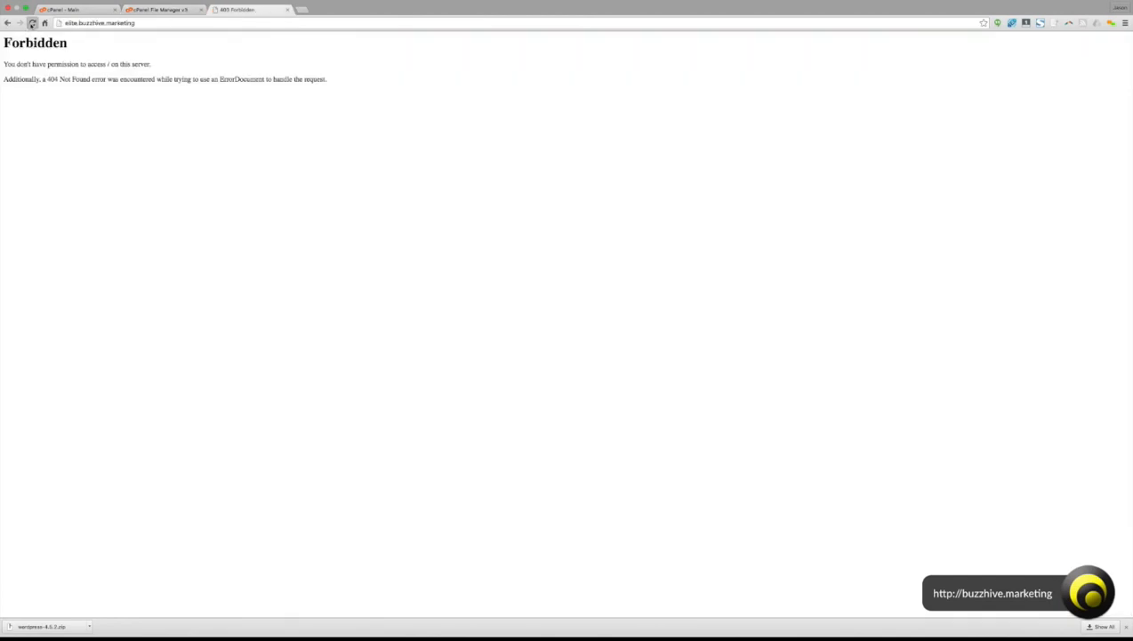
{"action": "left_click", "coordinate": [157, 9]}
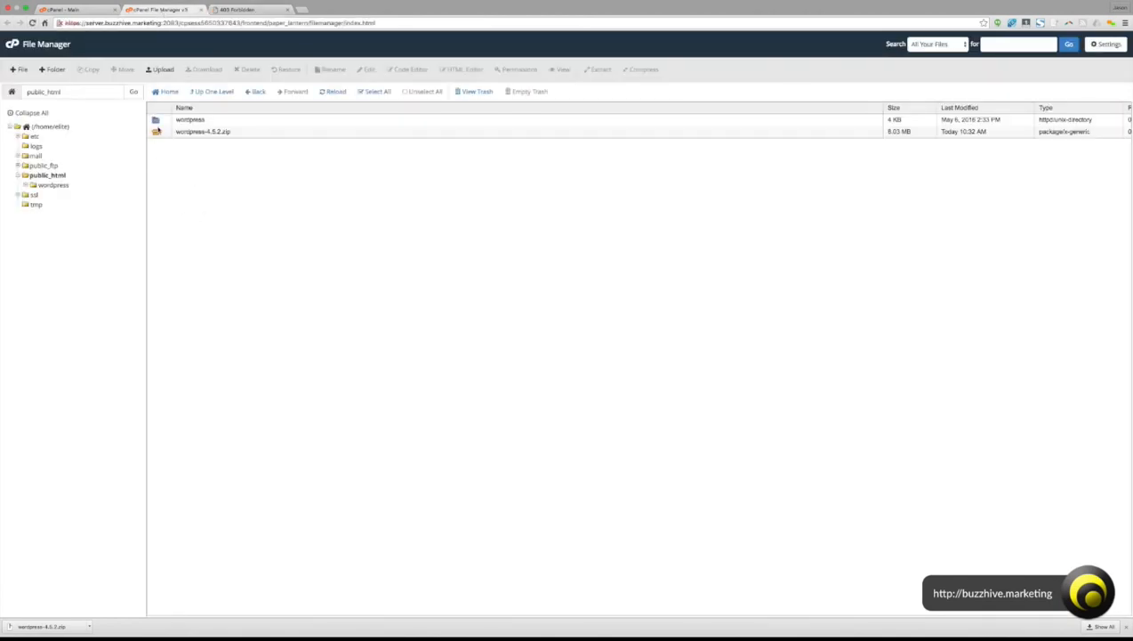
Move every file and folder from the wordpress folder up into /public_html/.
{"action": "double_click", "coordinate": [157, 121]}
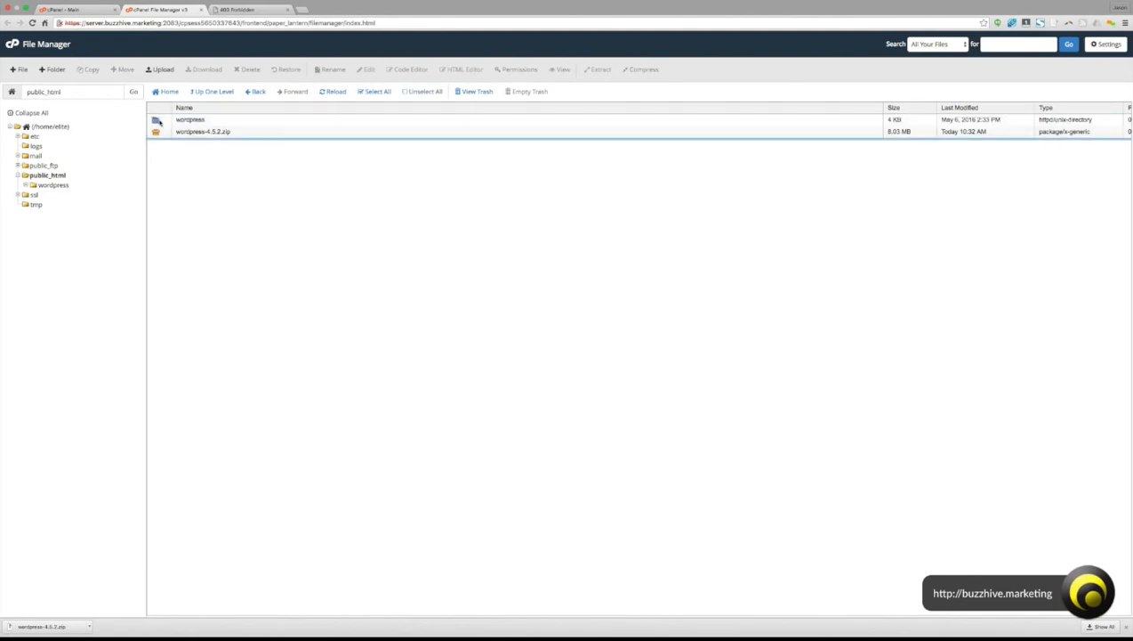
{"action": "left_click", "coordinate": [188, 120]}
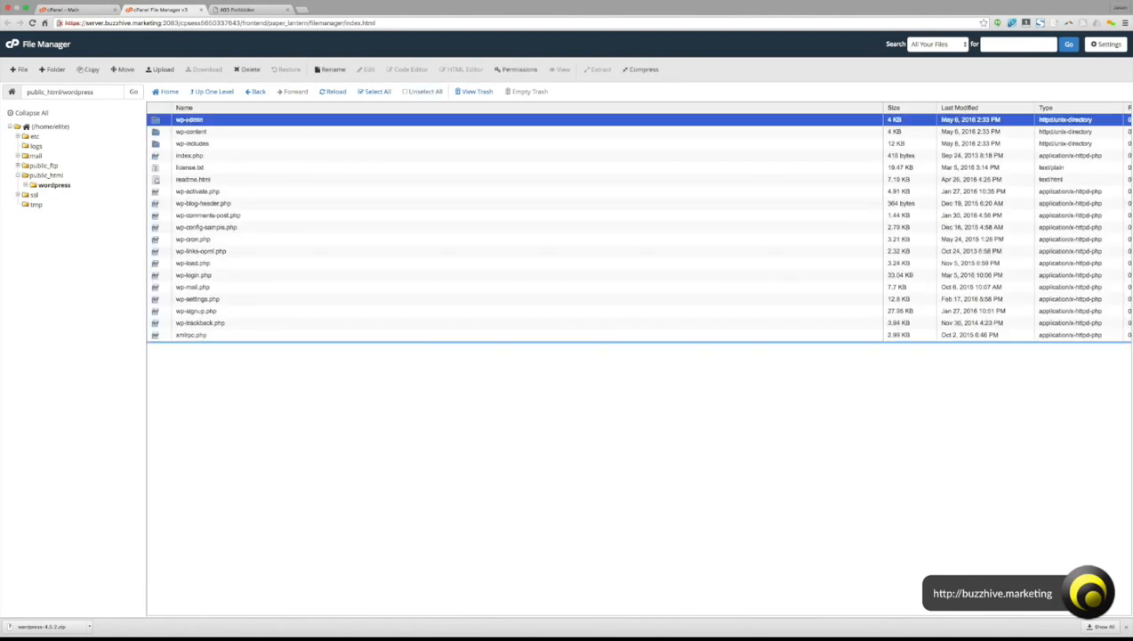
{"action": "left_click", "coordinate": [174, 334]}
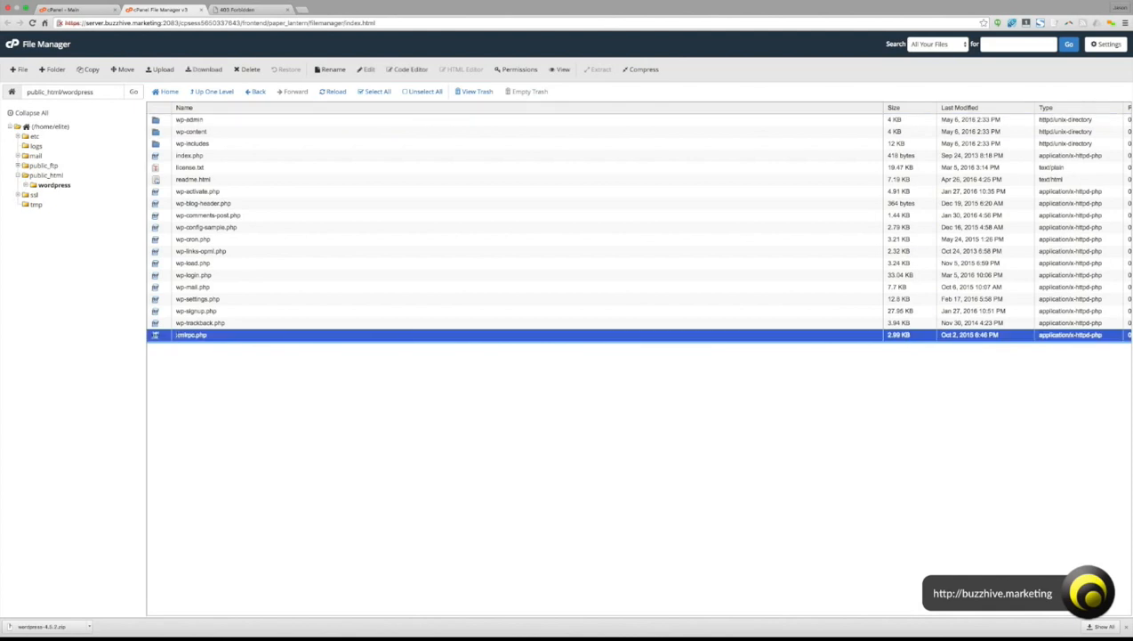
{"action": "left_click", "coordinate": [373, 92]}
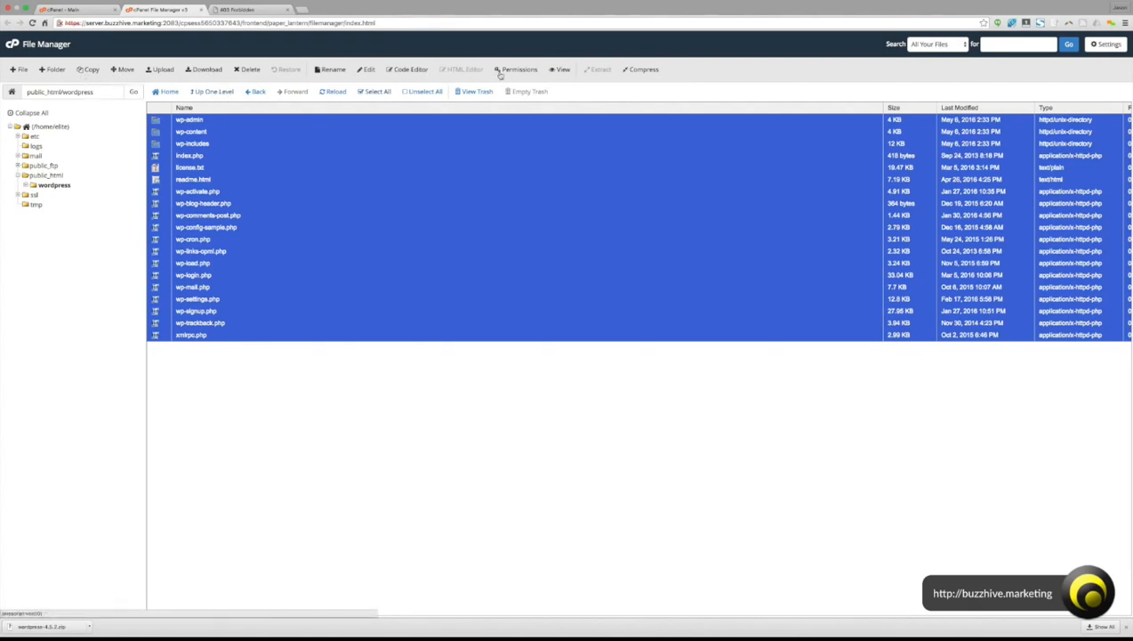
{"action": "left_click", "coordinate": [124, 69]}
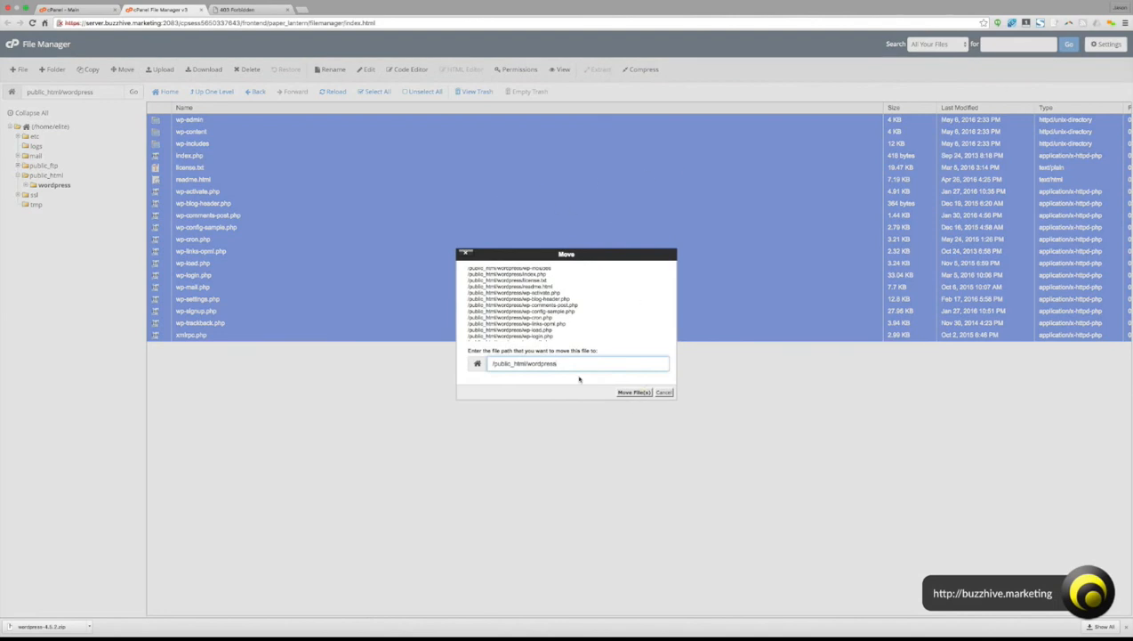
{"action": "double_click", "coordinate": [544, 365]}
{"action": "key", "text": "BackSpace"}
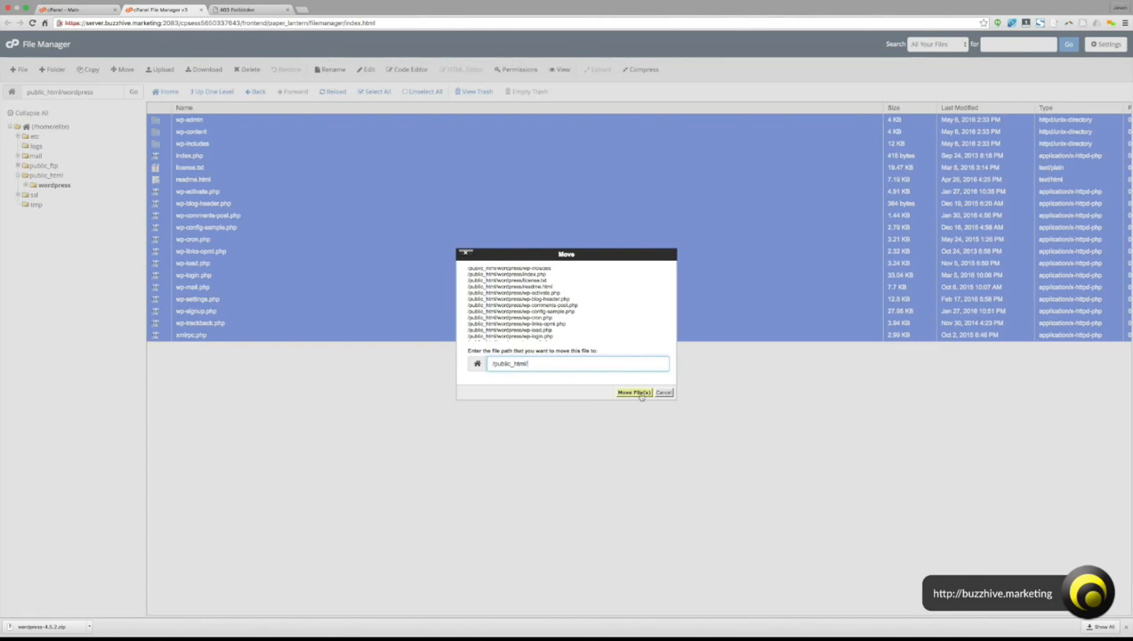
{"action": "left_click", "coordinate": [641, 394]}
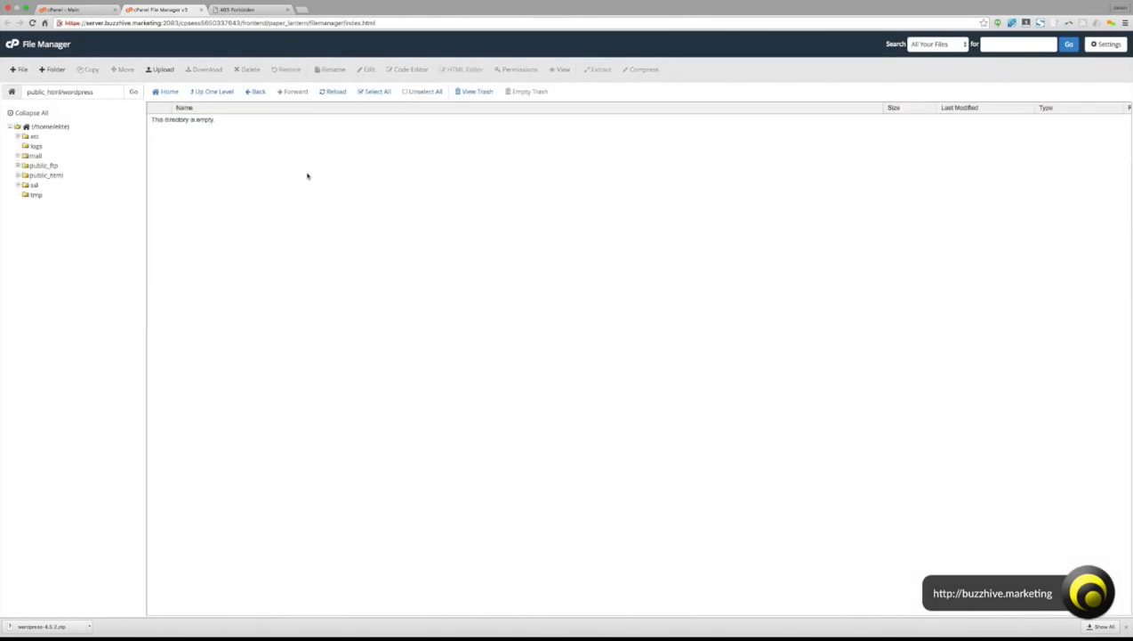
{"action": "left_click", "coordinate": [220, 92]}
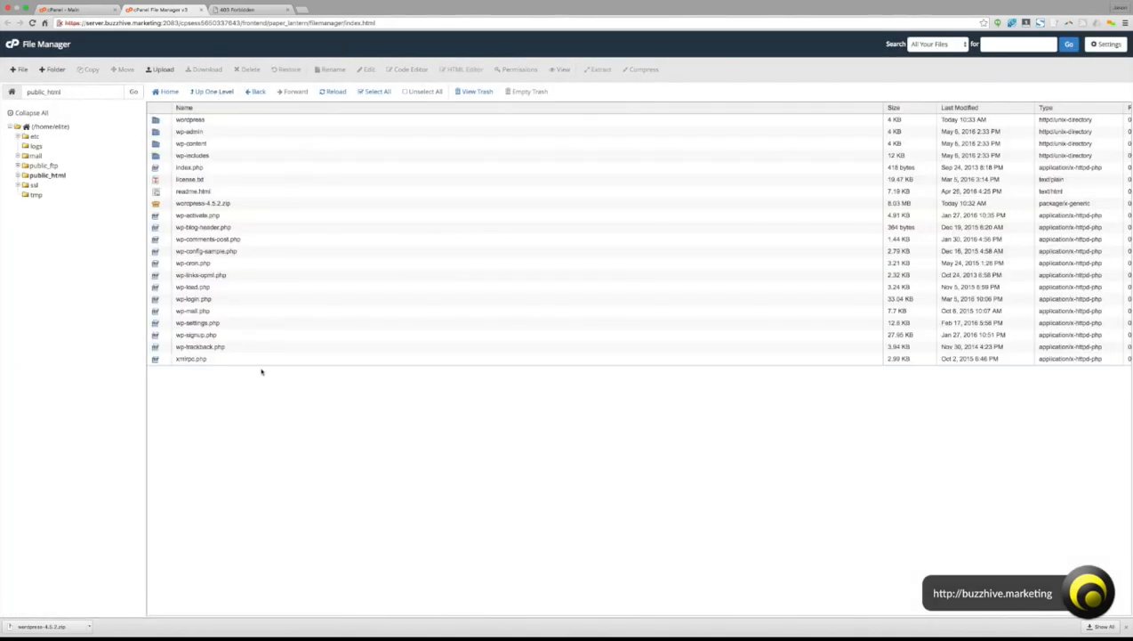
Reload the site to start WordPress setup and continue with English (United States).
{"action": "left_click", "coordinate": [258, 10]}
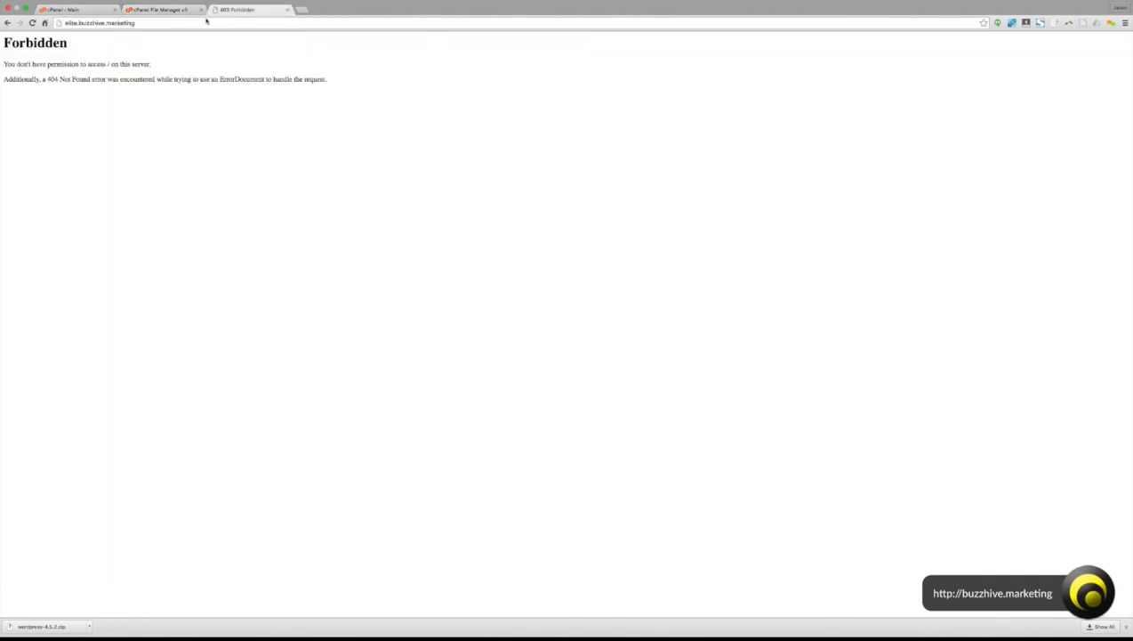
{"action": "left_click", "coordinate": [32, 24]}
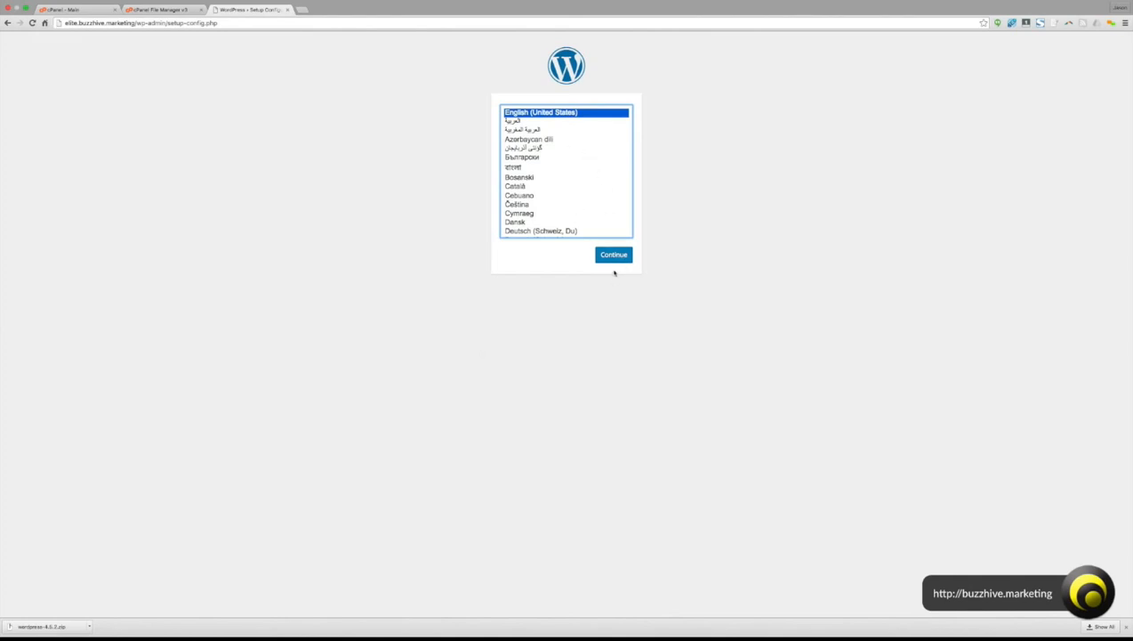
{"action": "left_click", "coordinate": [614, 256]}
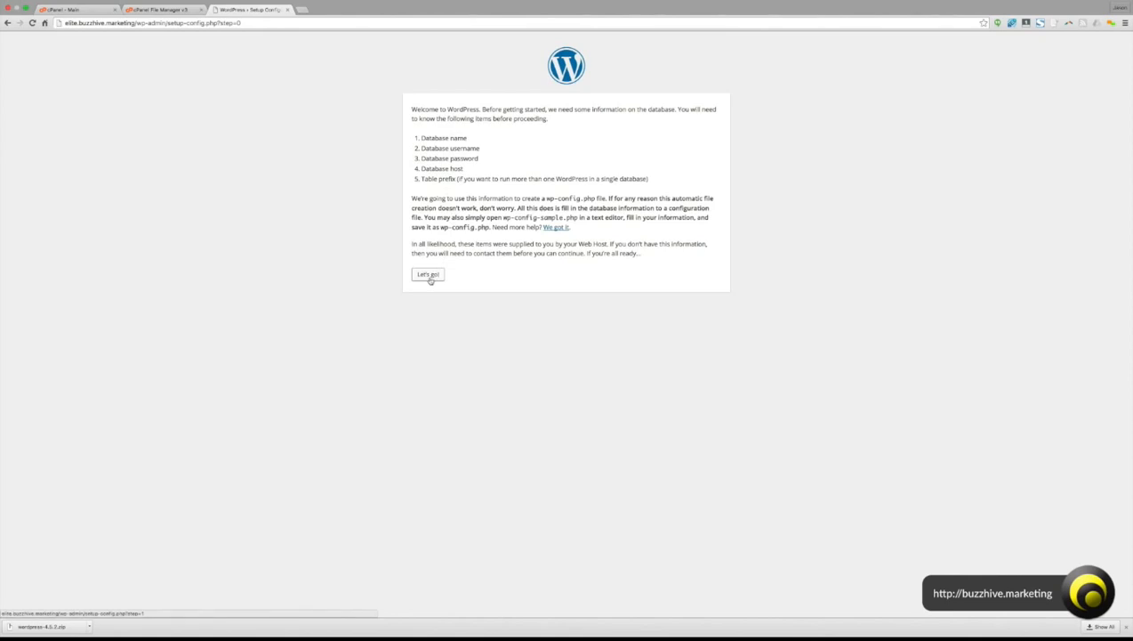
{"action": "left_click", "coordinate": [165, 9]}
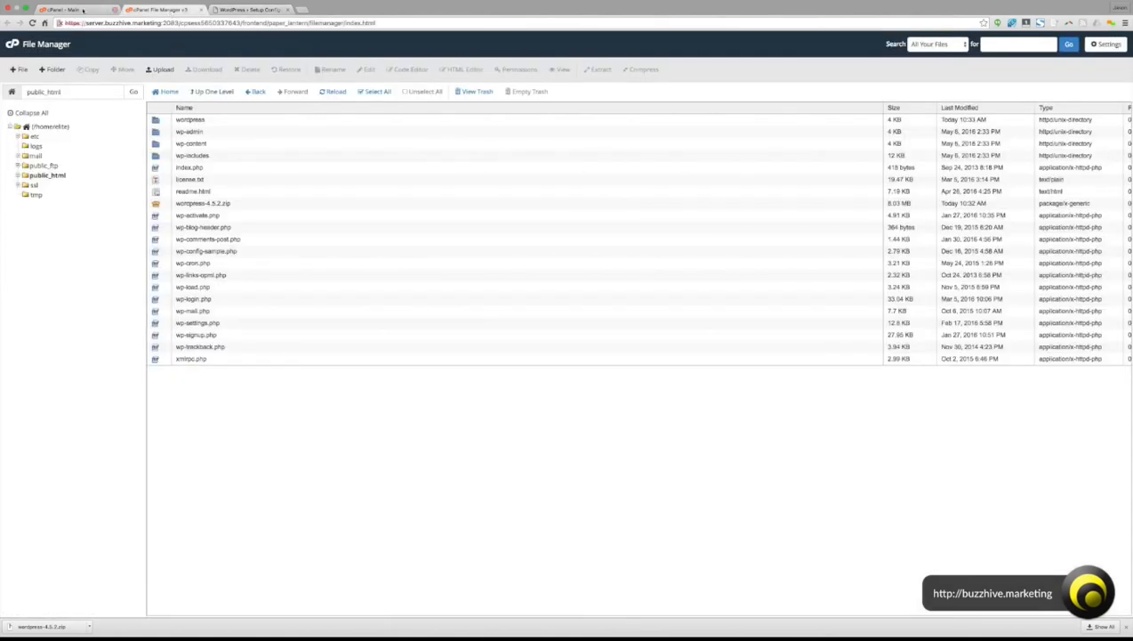
From the cPanel home, look over the MySQL Databases page, which has no databases or users yet.
{"action": "left_click", "coordinate": [76, 10]}
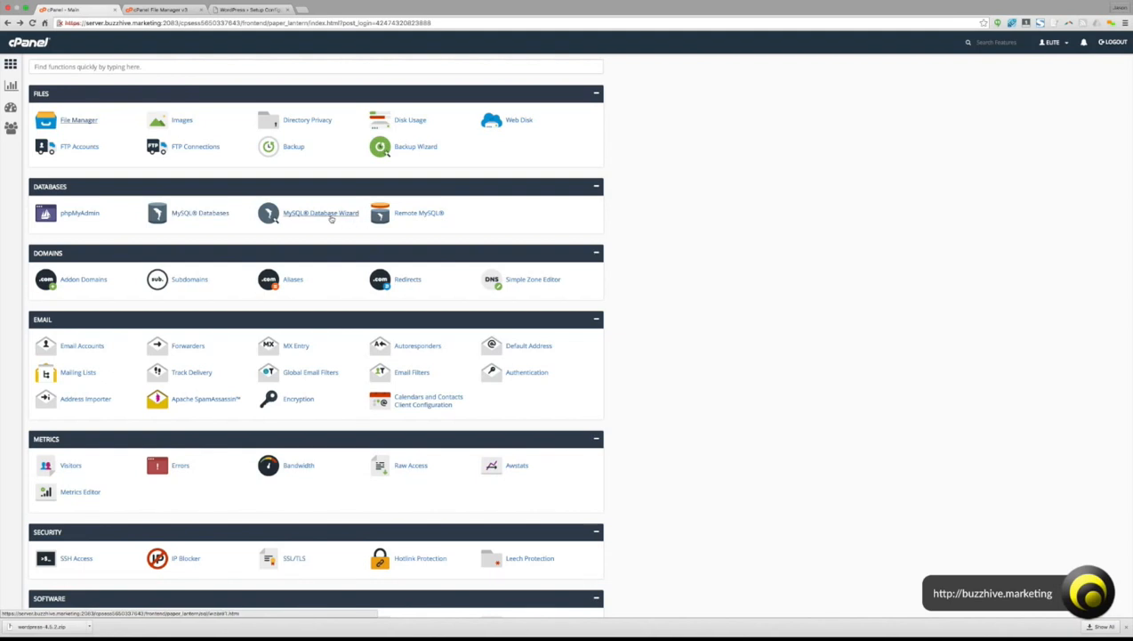
{"action": "left_click", "coordinate": [194, 216]}
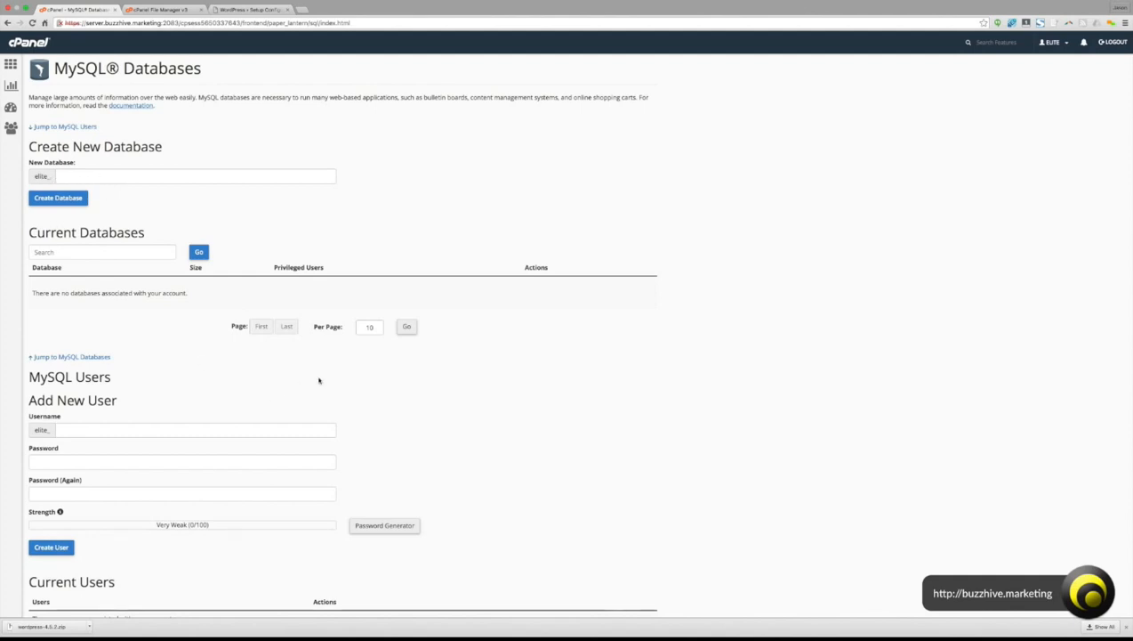
{"action": "scroll", "coordinate": [320, 380], "scroll_direction": "down", "scroll_amount": 2}
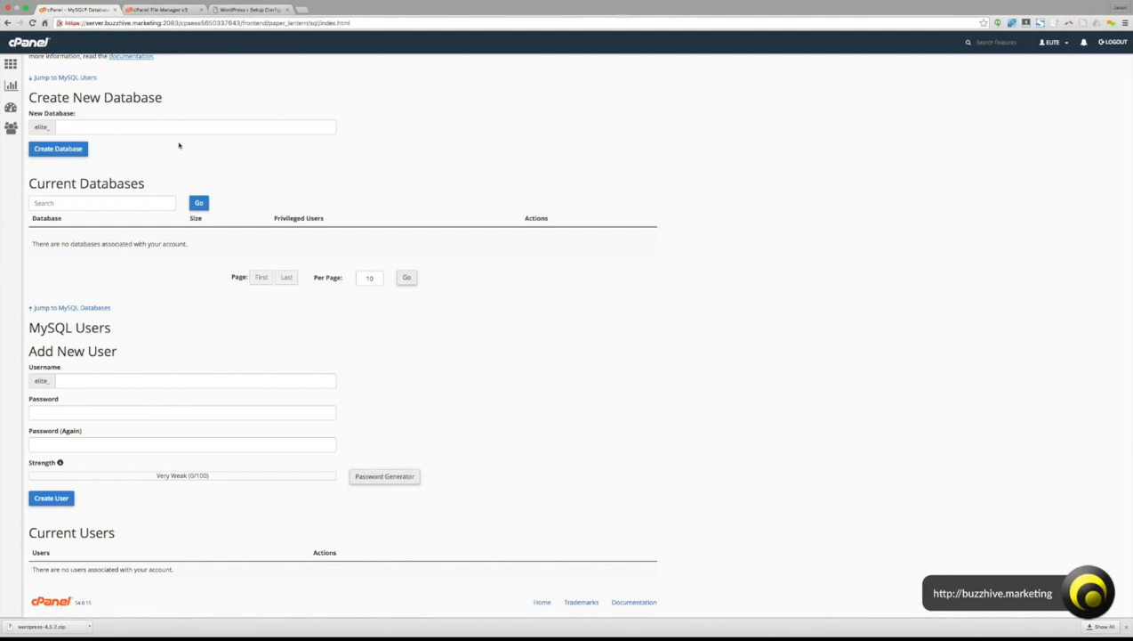
{"action": "scroll", "coordinate": [178, 144], "scroll_direction": "up", "scroll_amount": 2}
{"action": "scroll", "coordinate": [162, 151], "scroll_direction": "left", "scroll_amount": 5}
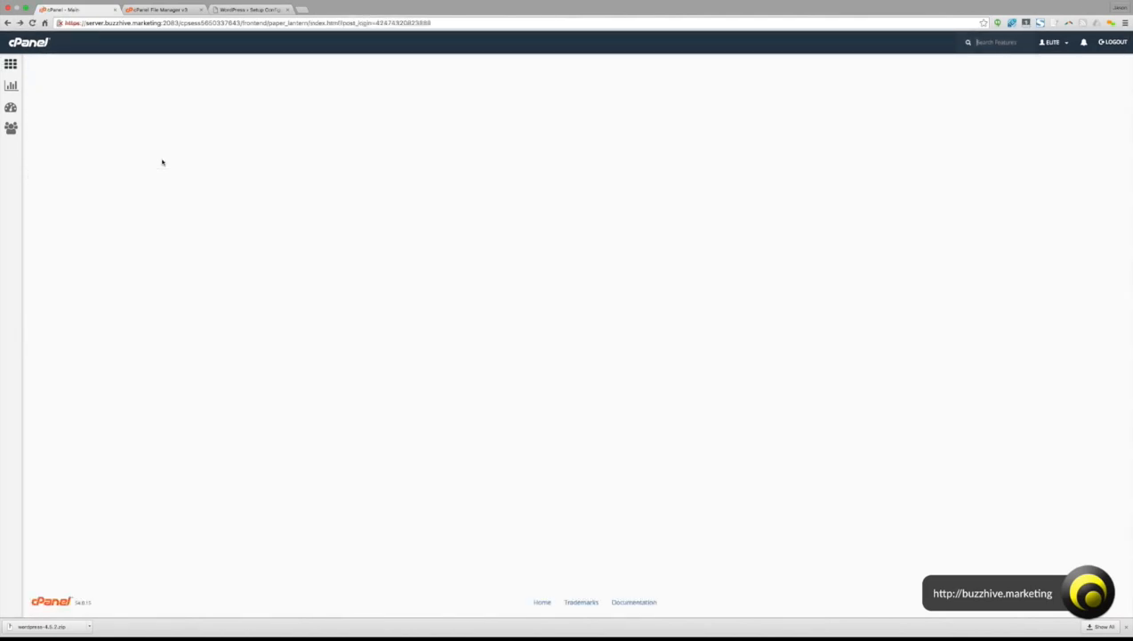
Create the database wp (elite_wp) with the MySQL Database Wizard.
{"action": "left_click", "coordinate": [315, 216]}
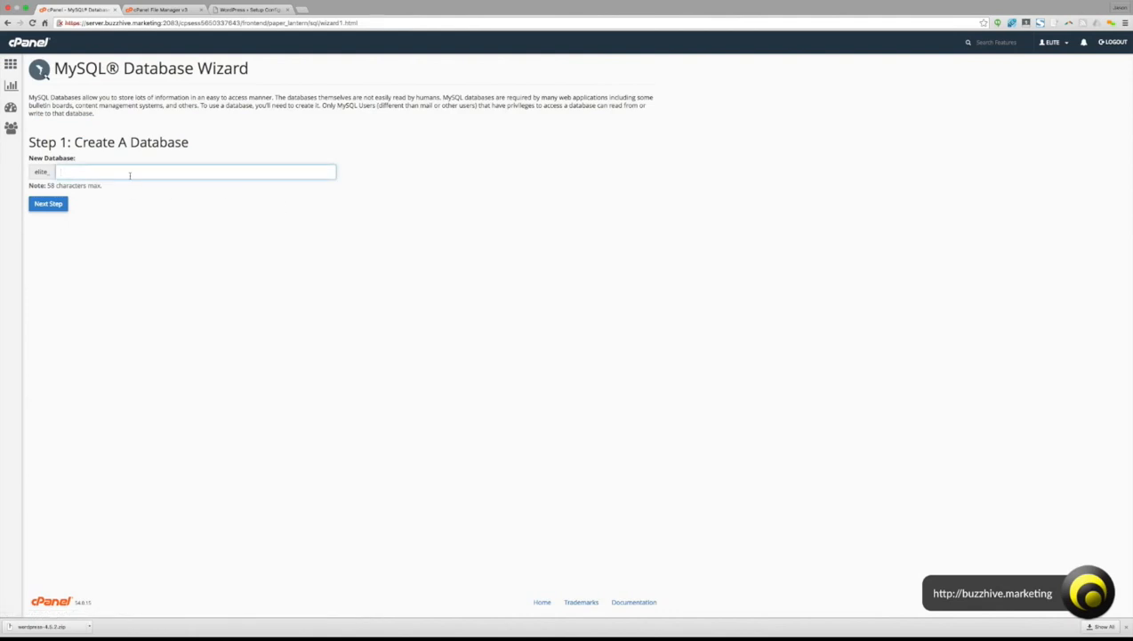
{"action": "type", "text": "wp"}
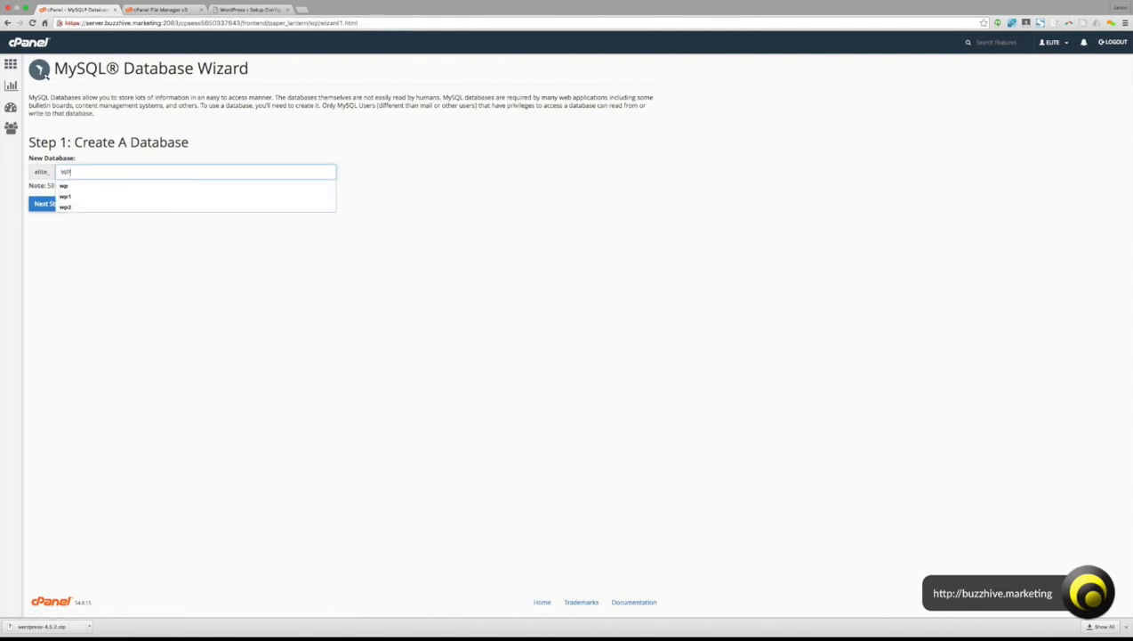
{"action": "key", "text": "BackSpace"}
{"action": "key", "text": "BackSpace"}
{"action": "type", "text": "wp"}
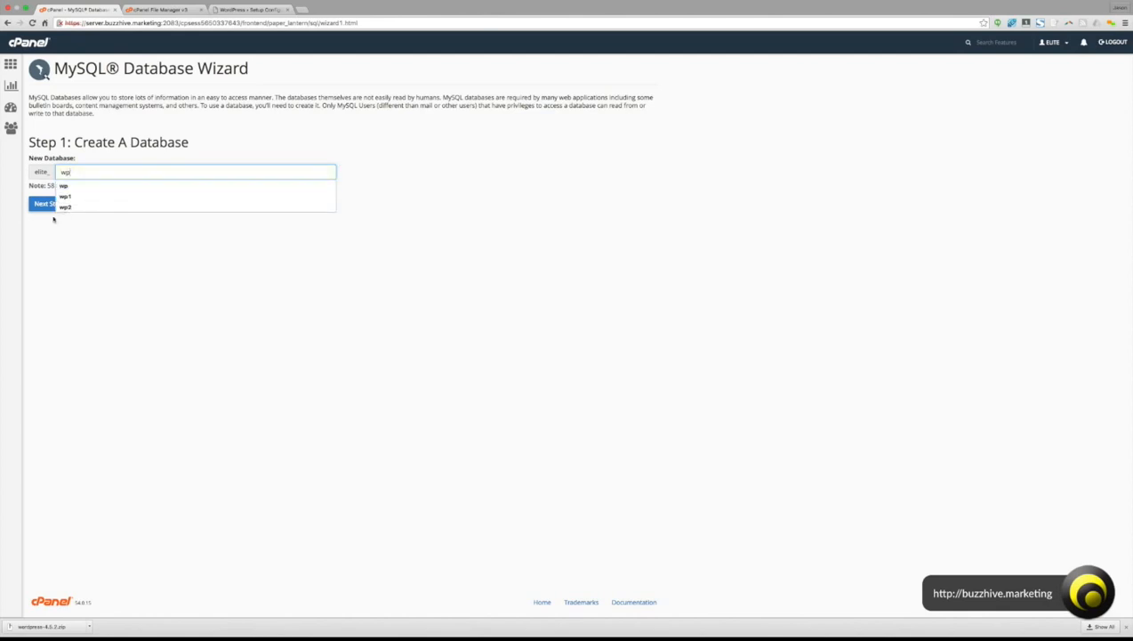
{"action": "left_click", "coordinate": [39, 206]}
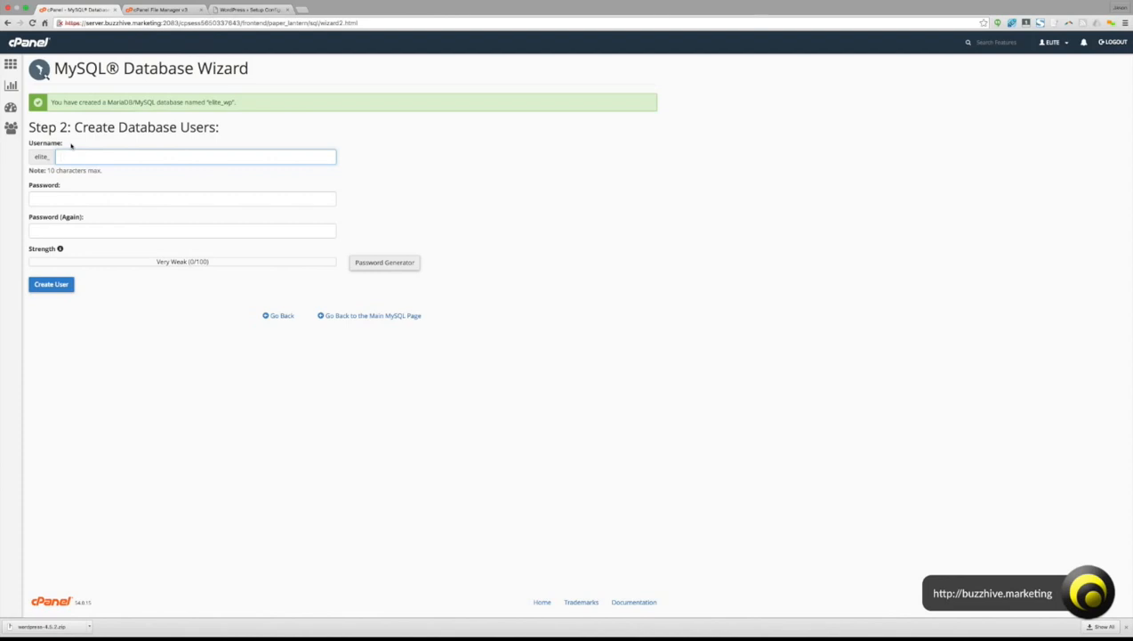
Create a new database user with a password and its confirmation.
{"action": "type", "text": "jason"}
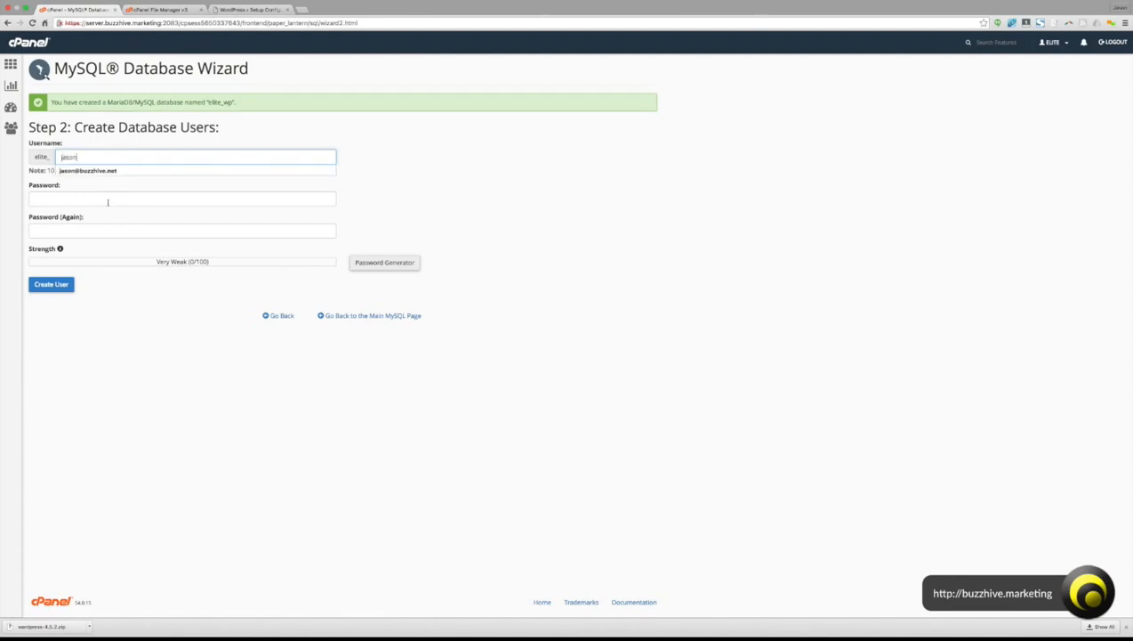
{"action": "left_click", "coordinate": [106, 198]}
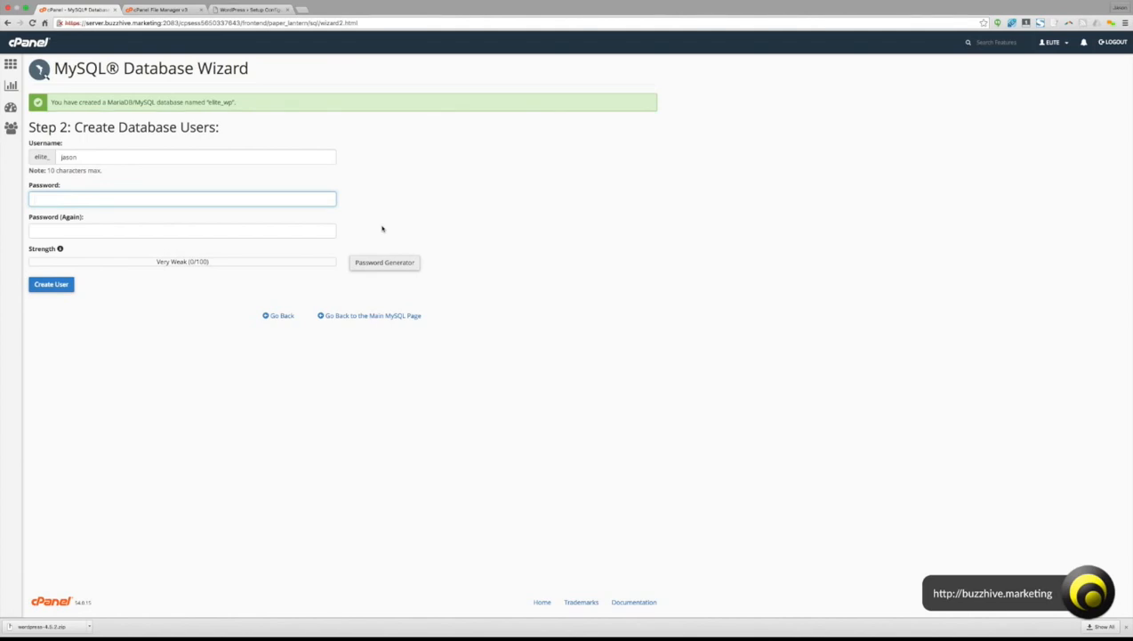
{"action": "type", "text": "p••••••"}
{"action": "key", "text": "Tab"}
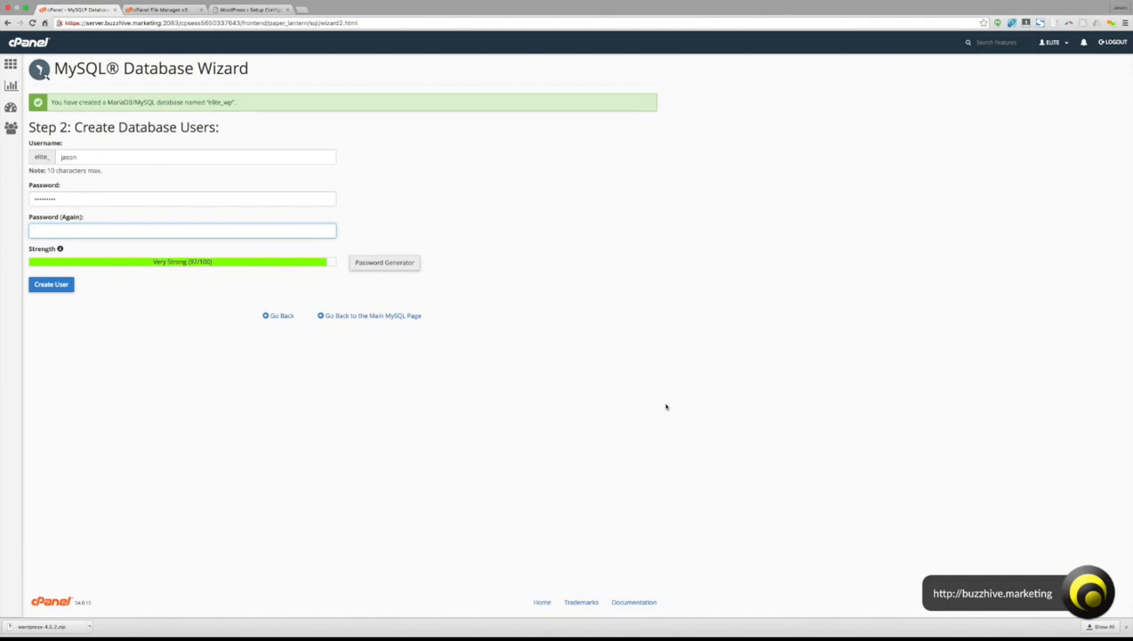
{"action": "type", "text": "•••"}
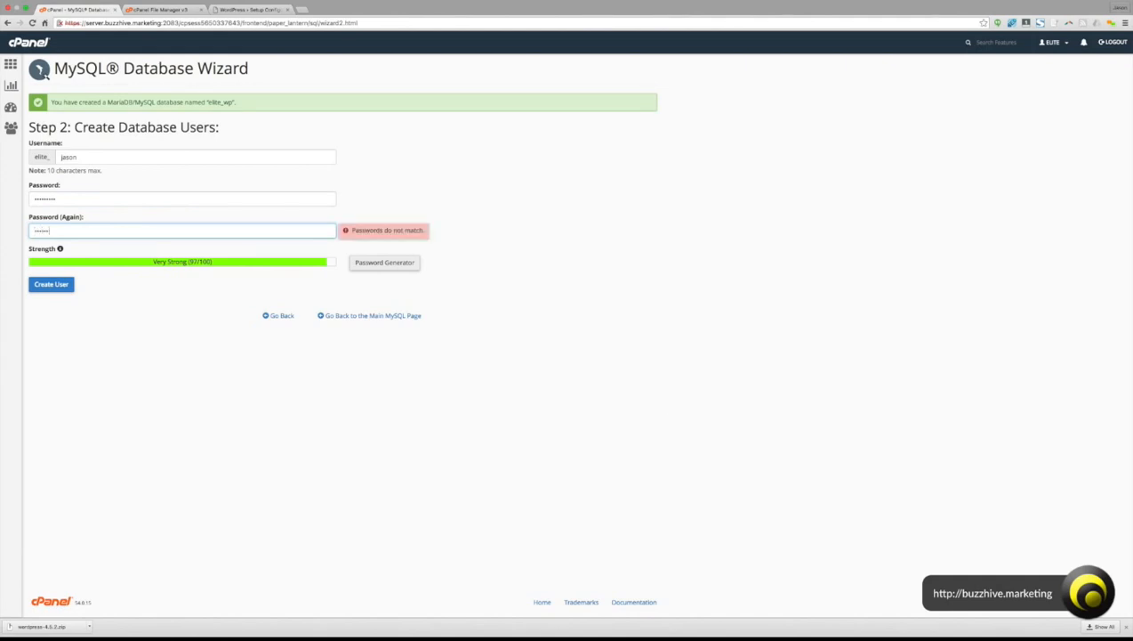
{"action": "type", "text": "••"}
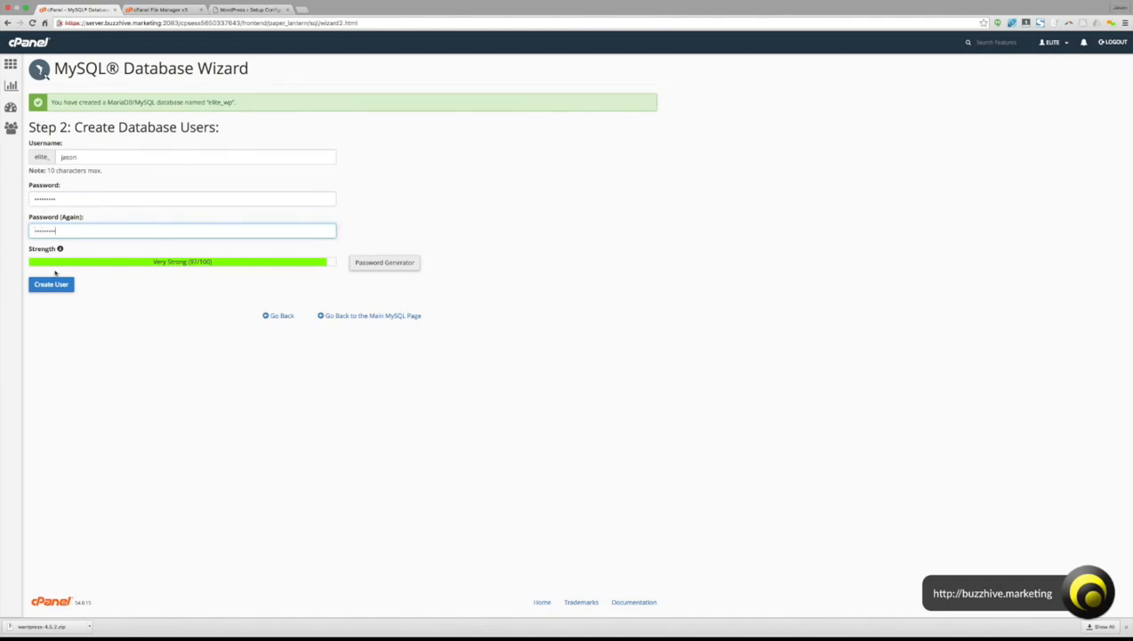
{"action": "left_click", "coordinate": [60, 286]}
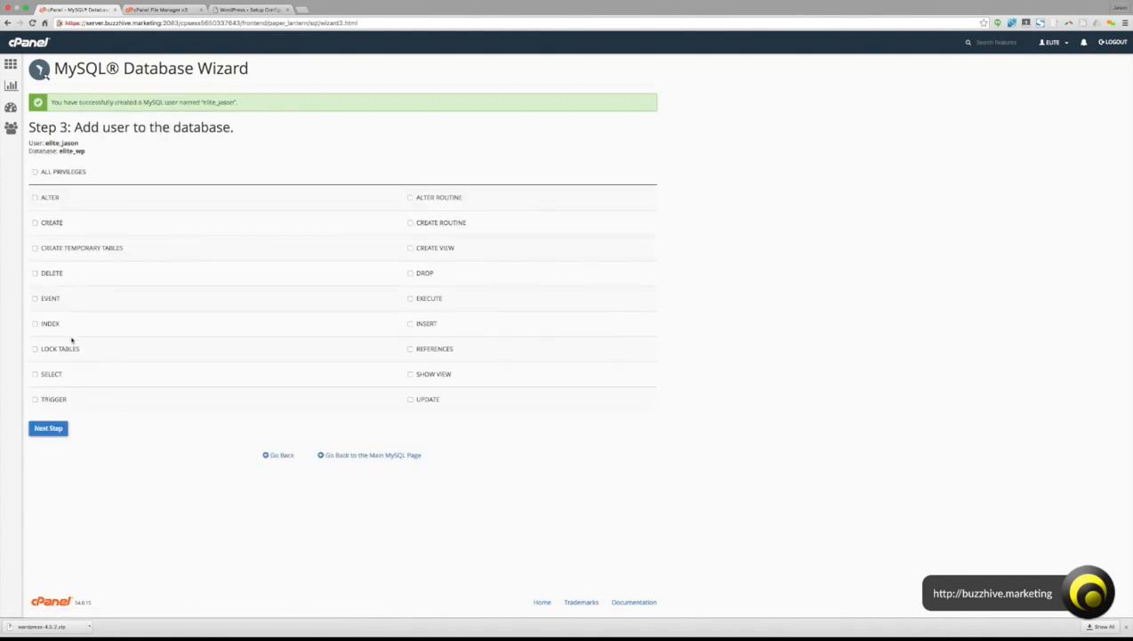
Grant the user ALL PRIVILEGES on elite_wp and copy the user and database names.
{"action": "left_click", "coordinate": [35, 172]}
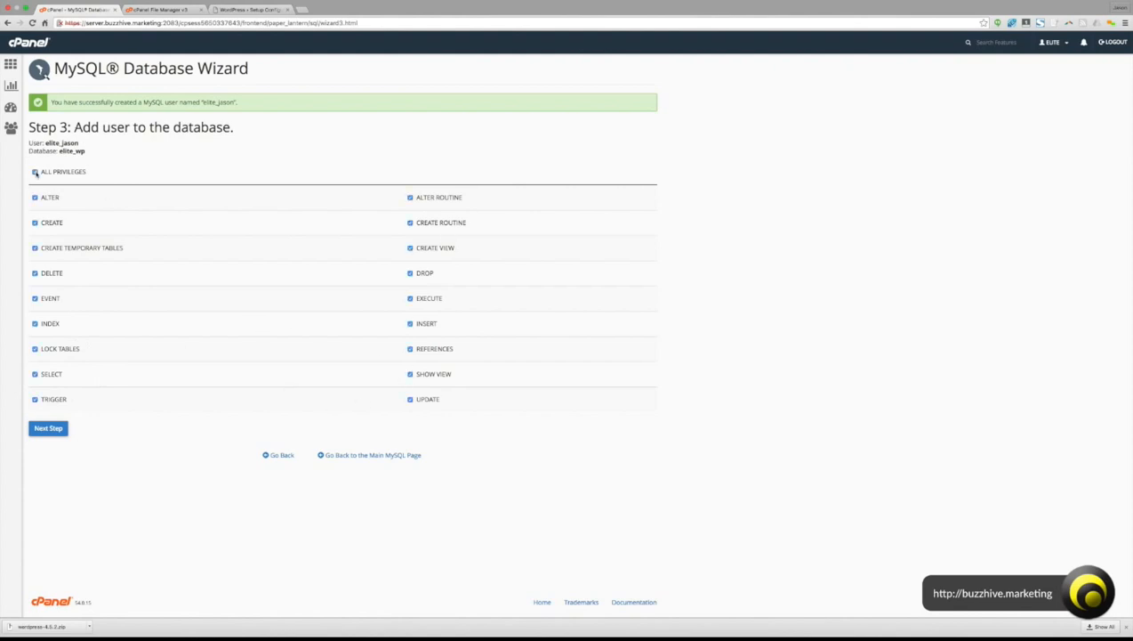
{"action": "left_click", "coordinate": [52, 430]}
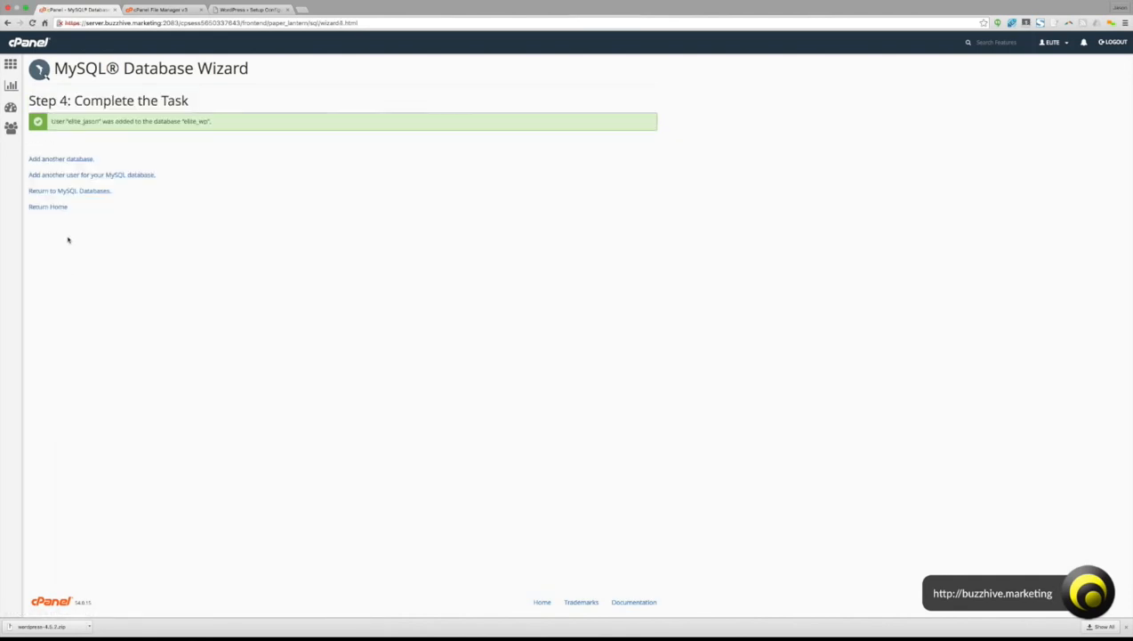
{"action": "left_click_drag", "start_coordinate": [69, 121], "coordinate": [102, 121]}
{"action": "left_click_drag", "start_coordinate": [184, 121], "coordinate": [208, 120]}
{"action": "key", "text": "super+c"}
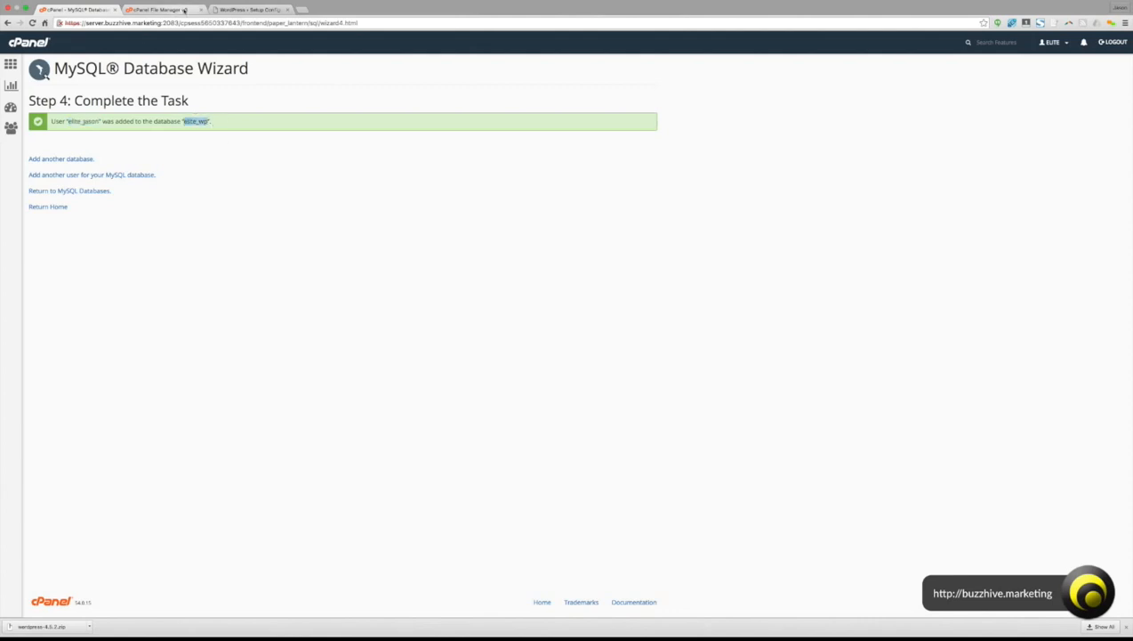
{"action": "left_click", "coordinate": [234, 11]}
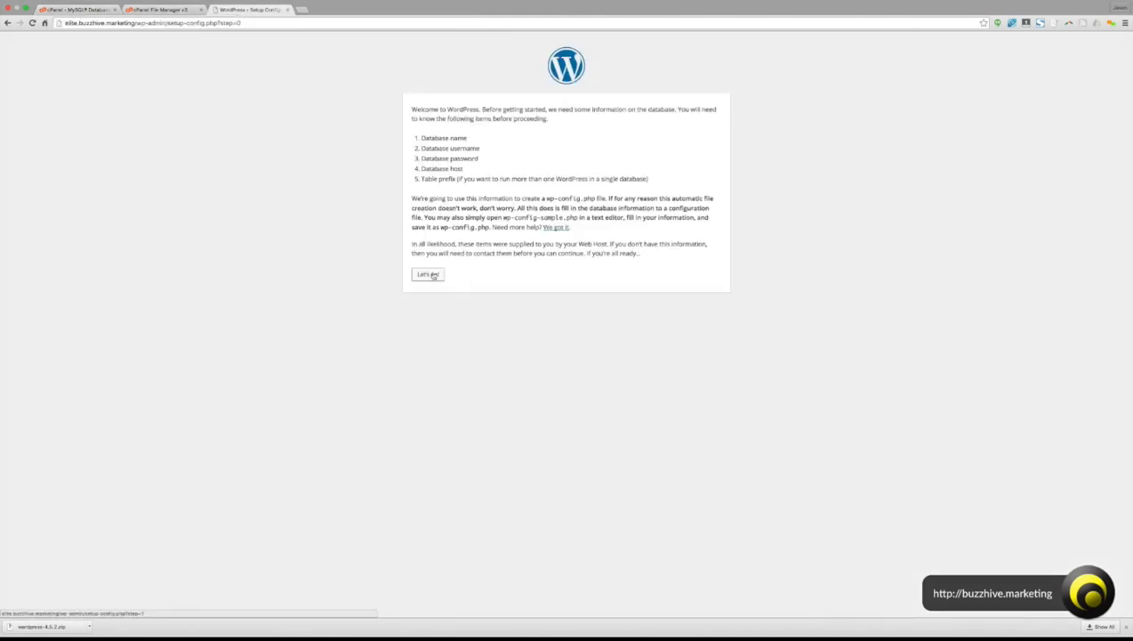
Enter database name elite_wp and the new database username in the WordPress setup form.
{"action": "left_click", "coordinate": [431, 275]}
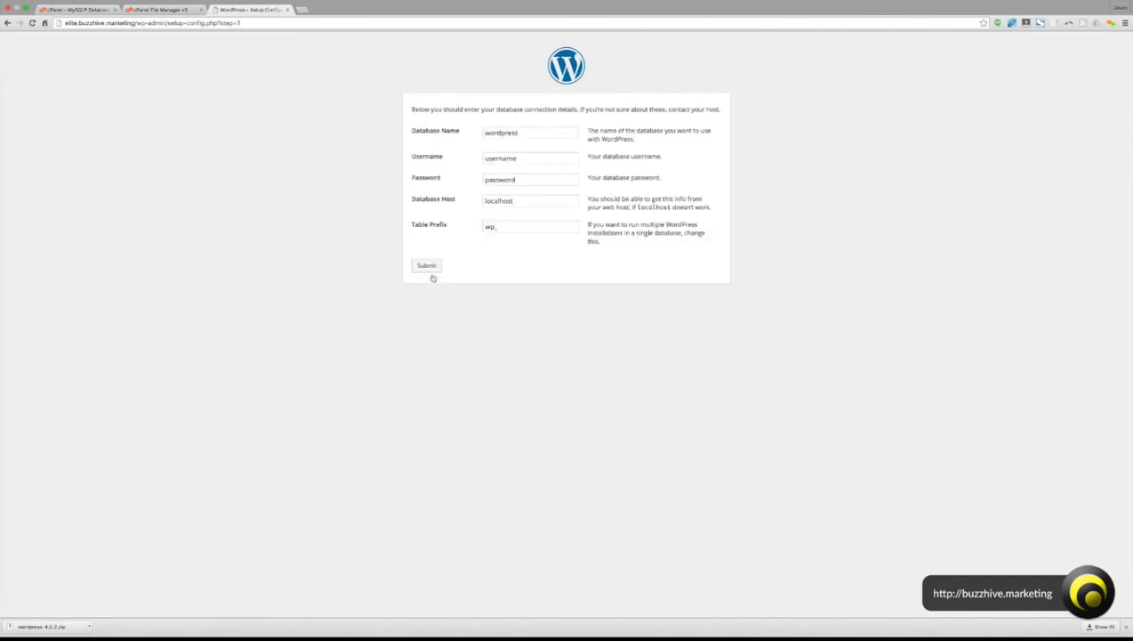
{"action": "left_click_drag", "start_coordinate": [530, 133], "coordinate": [431, 130]}
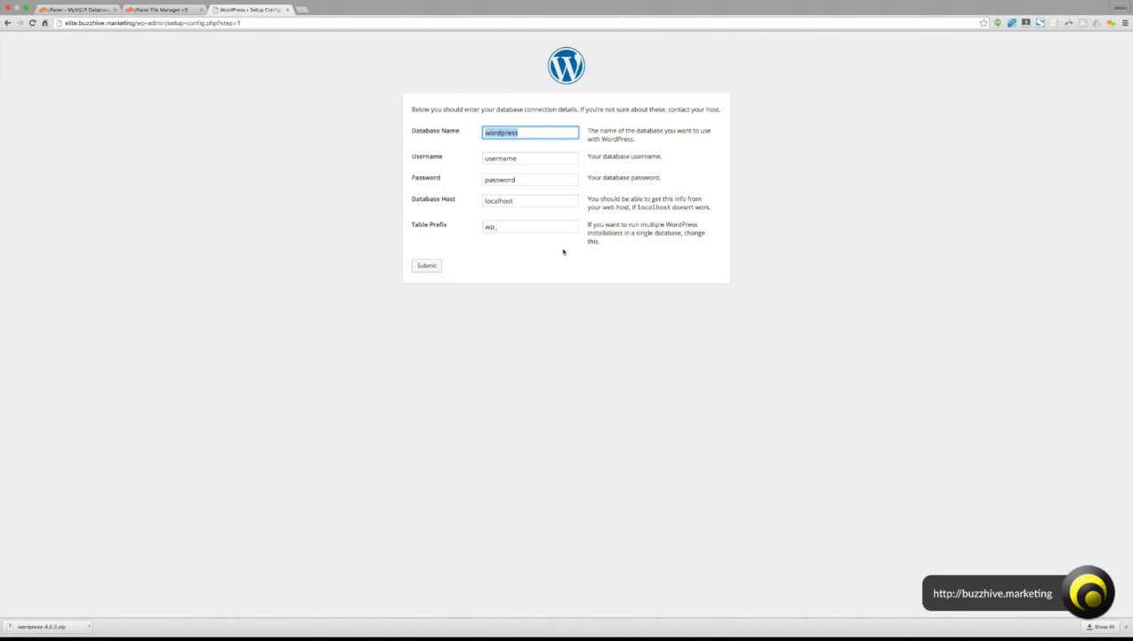
{"action": "type", "text": "elite_wp"}
{"action": "left_click_drag", "start_coordinate": [525, 158], "coordinate": [444, 157]}
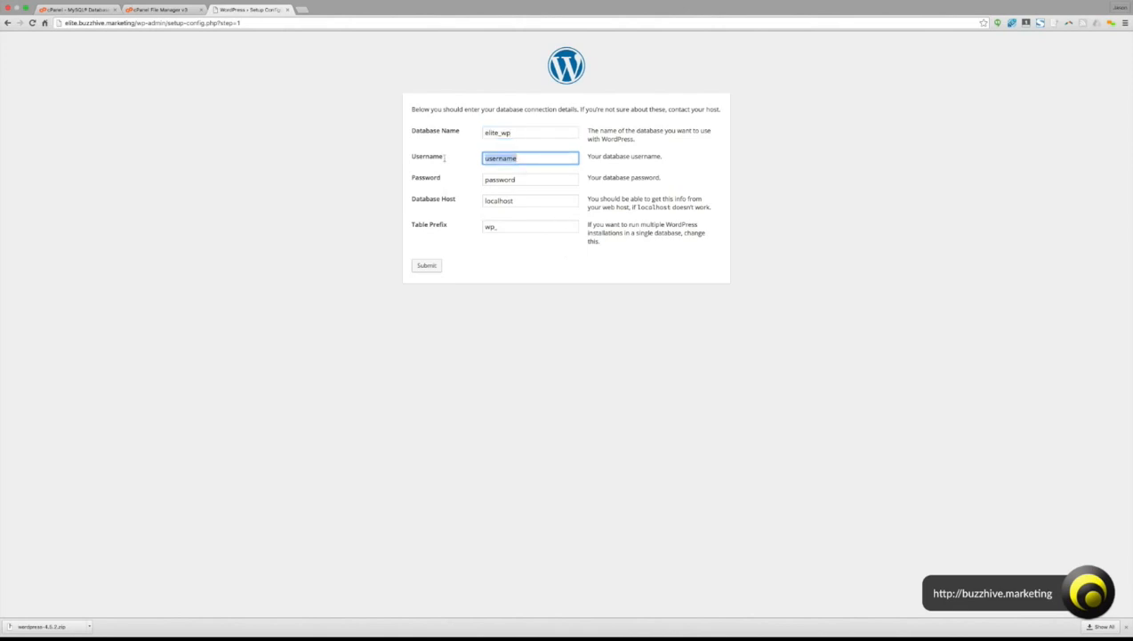
{"action": "key", "text": "super+v"}
{"action": "key", "text": "BackSpace"}
{"action": "key", "text": "BackSpace"}
{"action": "type", "text": "jason"}
Enter the database user's password, keep host localhost and prefix wp_, and submit.
{"action": "key", "text": "Tab"}
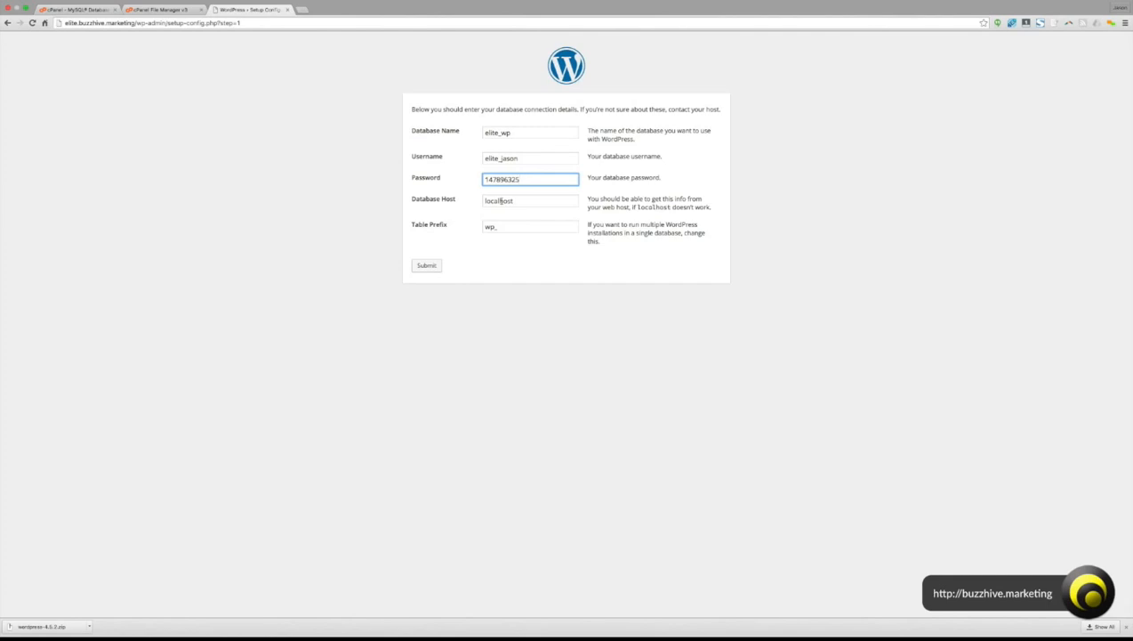
{"action": "left_click_drag", "start_coordinate": [529, 202], "coordinate": [477, 196]}
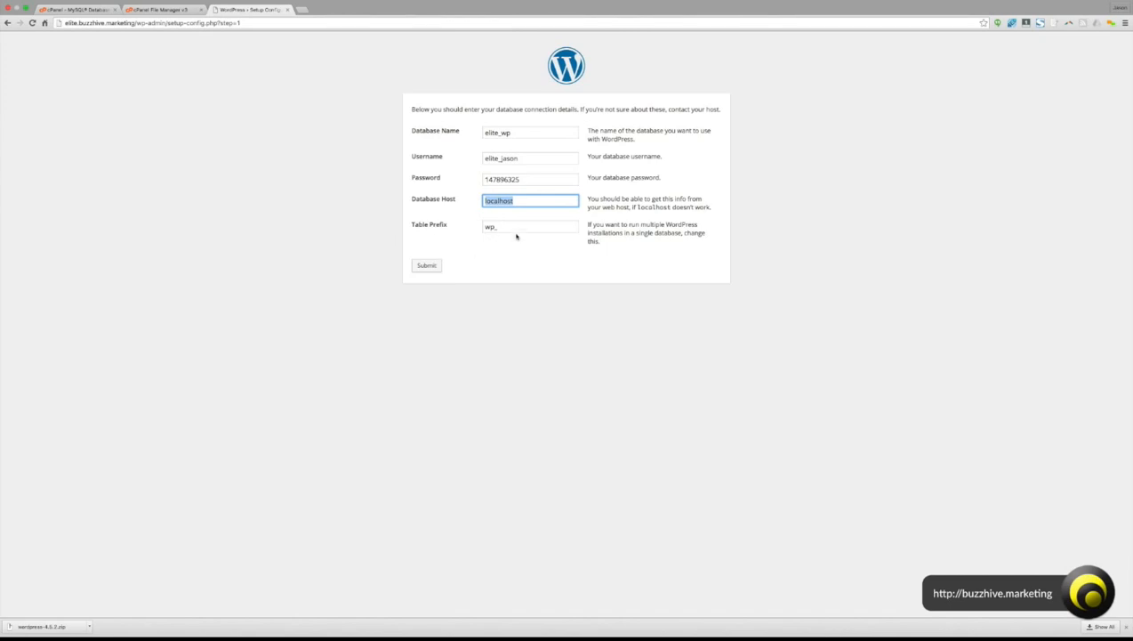
{"action": "left_click", "coordinate": [534, 226]}
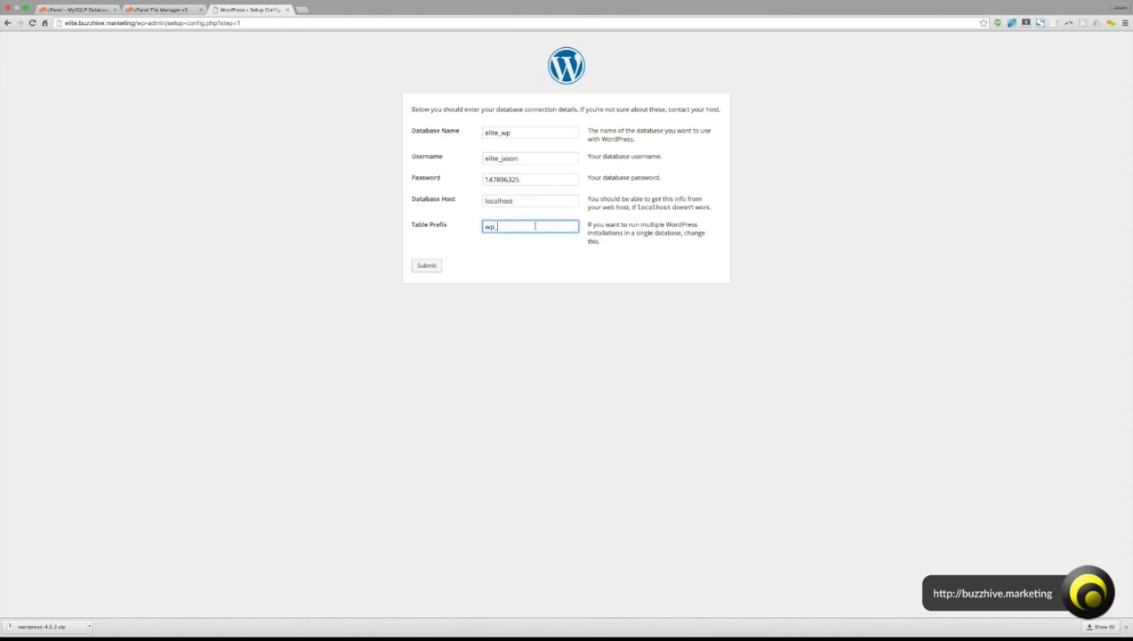
{"action": "left_click", "coordinate": [427, 266]}
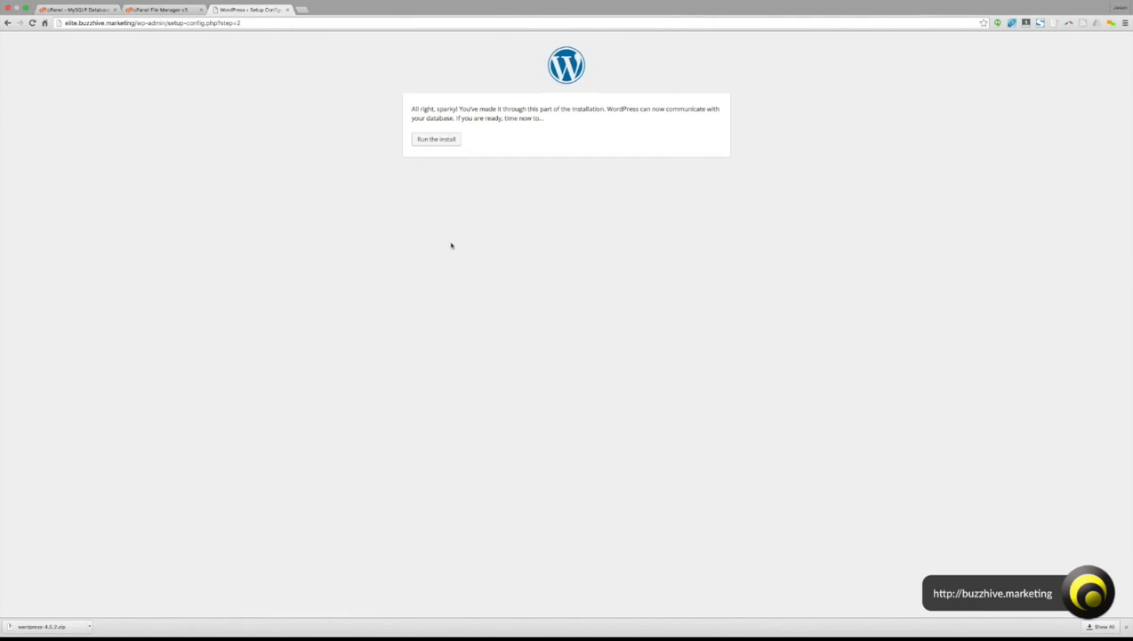
Title the site 'Elite Pest Control' and fill in the admin username.
{"action": "left_click", "coordinate": [439, 141]}
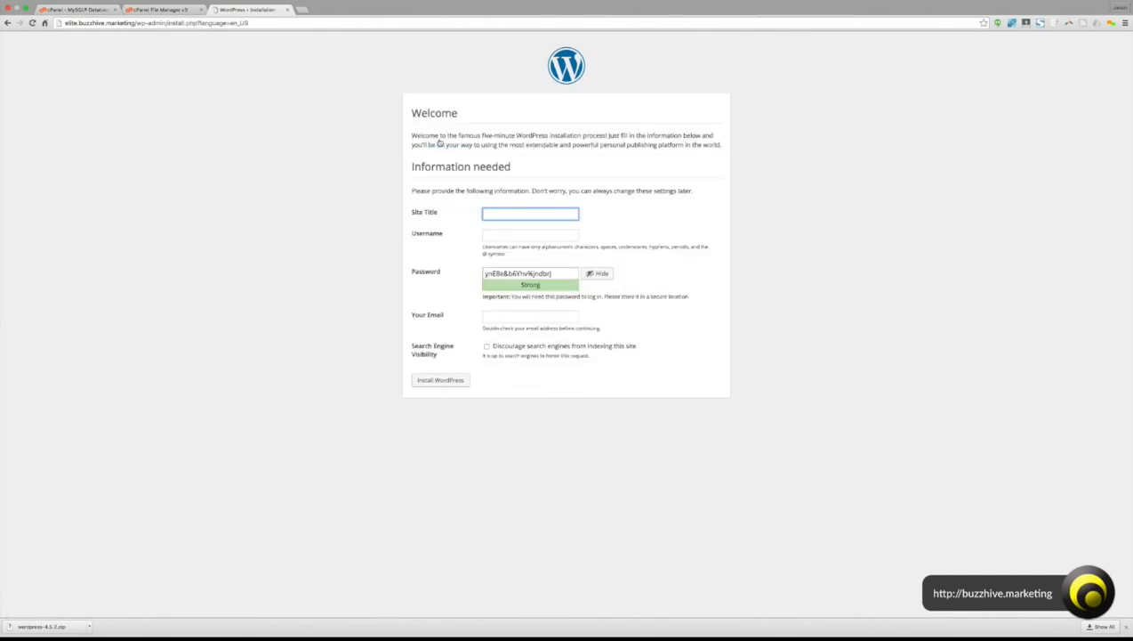
{"action": "type", "text": "Elite Pest"}
{"action": "type", "text": " Contrac"}
{"action": "key", "text": "BackSpace"}
{"action": "key", "text": "BackSpace"}
{"action": "key", "text": "BackSpace"}
{"action": "key", "text": "BackSpace"}
{"action": "key", "text": "BackSpace"}
{"action": "key", "text": "BackSpace"}
{"action": "key", "text": "BackSpace"}
{"action": "type", "text": "Contro"}
{"action": "left_click", "coordinate": [521, 237]}
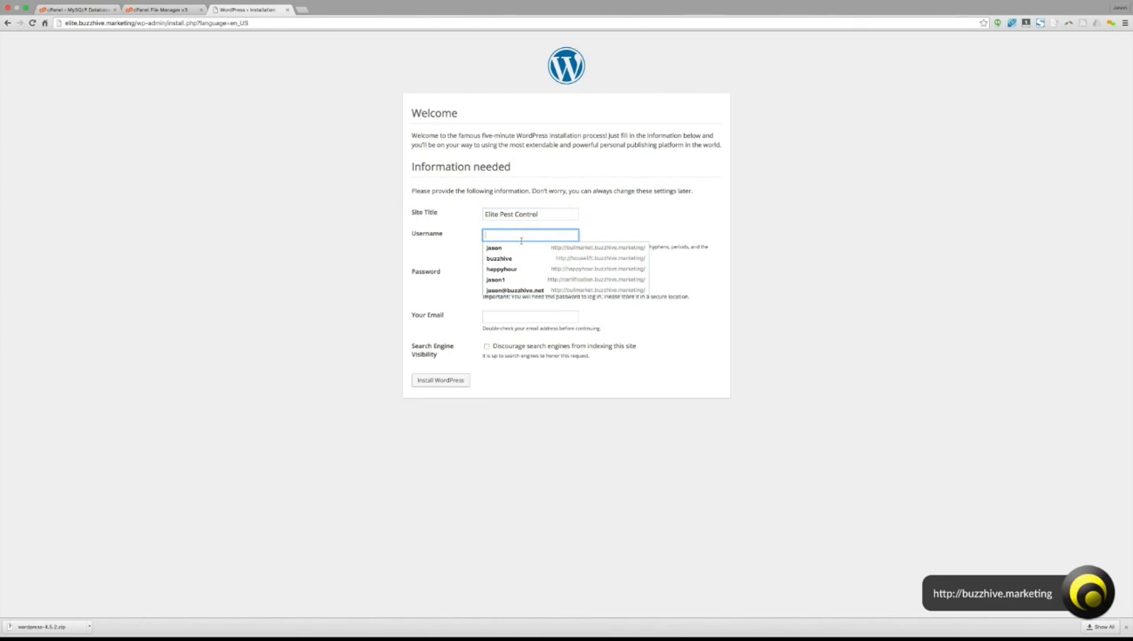
{"action": "left_click", "coordinate": [495, 247]}
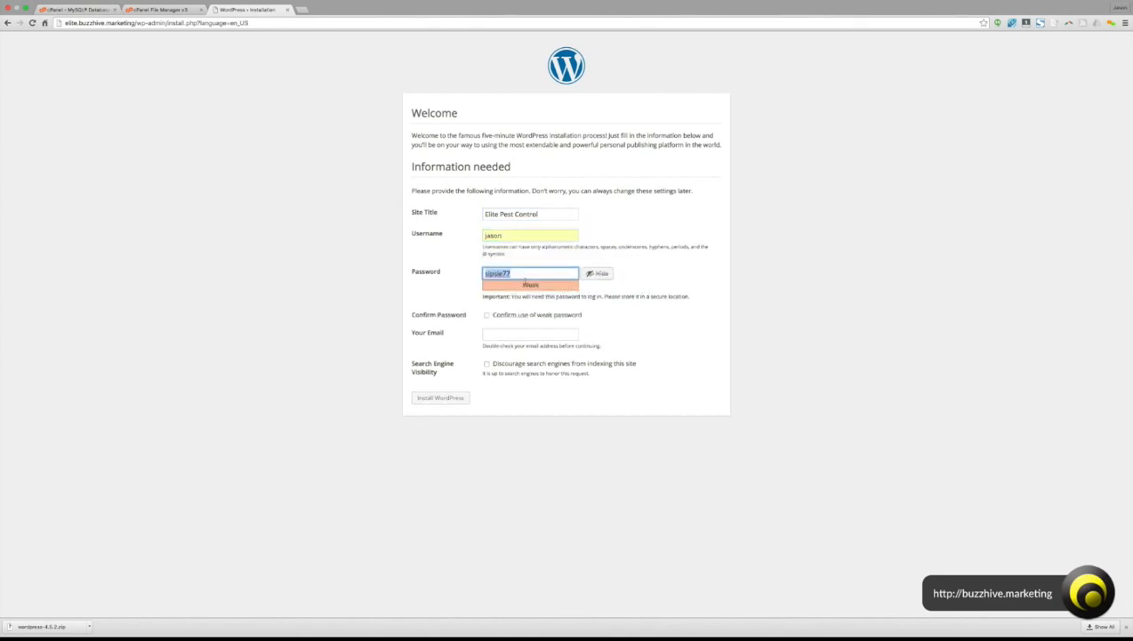
Set a weak admin password, confirm its use, enter the admin e-mail, and install WordPress.
{"action": "key", "text": "BackSpace"}
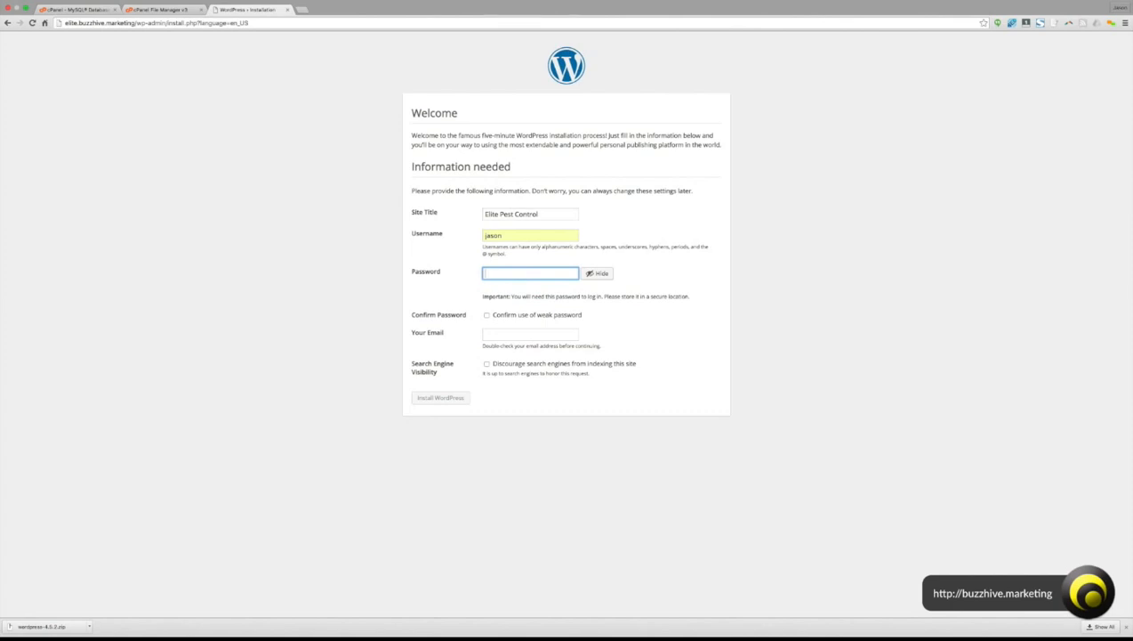
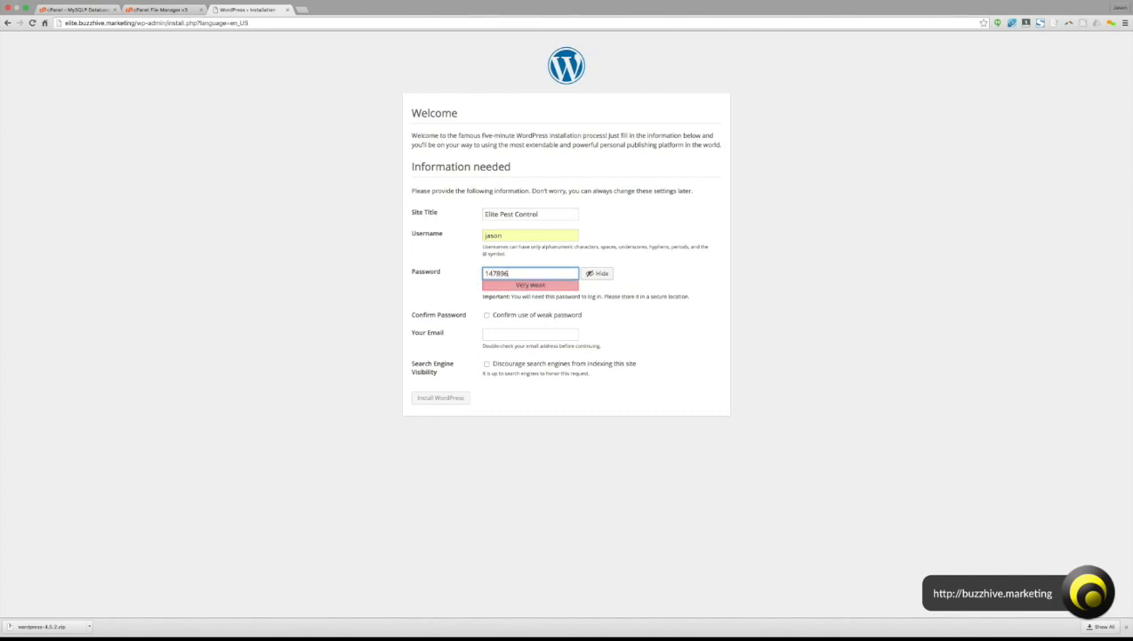
{"action": "left_click", "coordinate": [487, 315]}
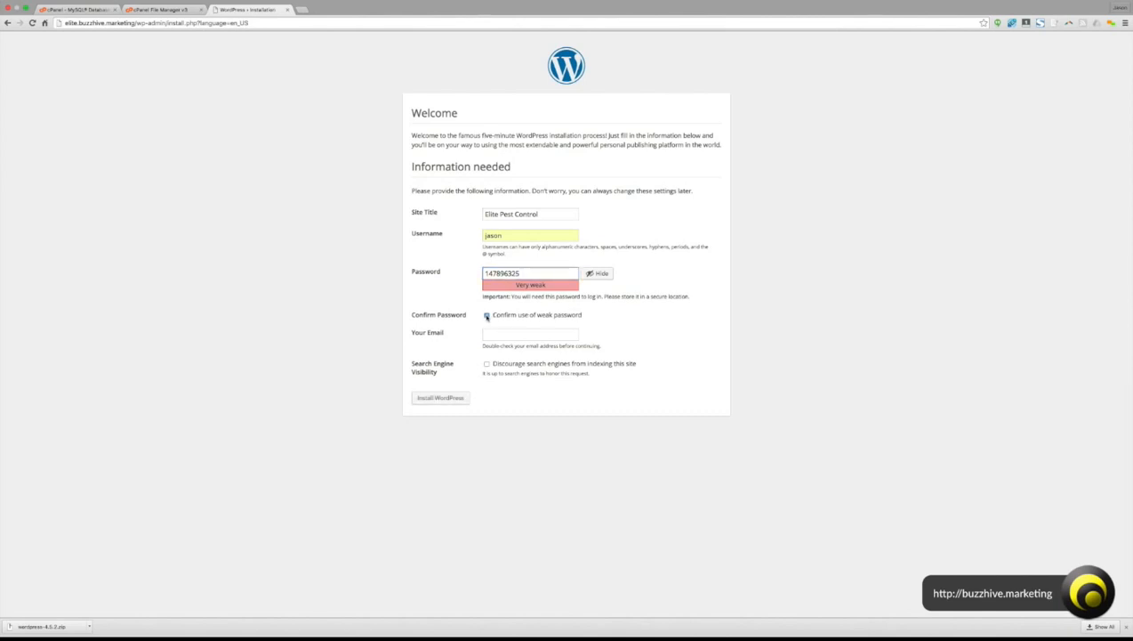
{"action": "left_click", "coordinate": [517, 333]}
{"action": "key", "text": "Down"}
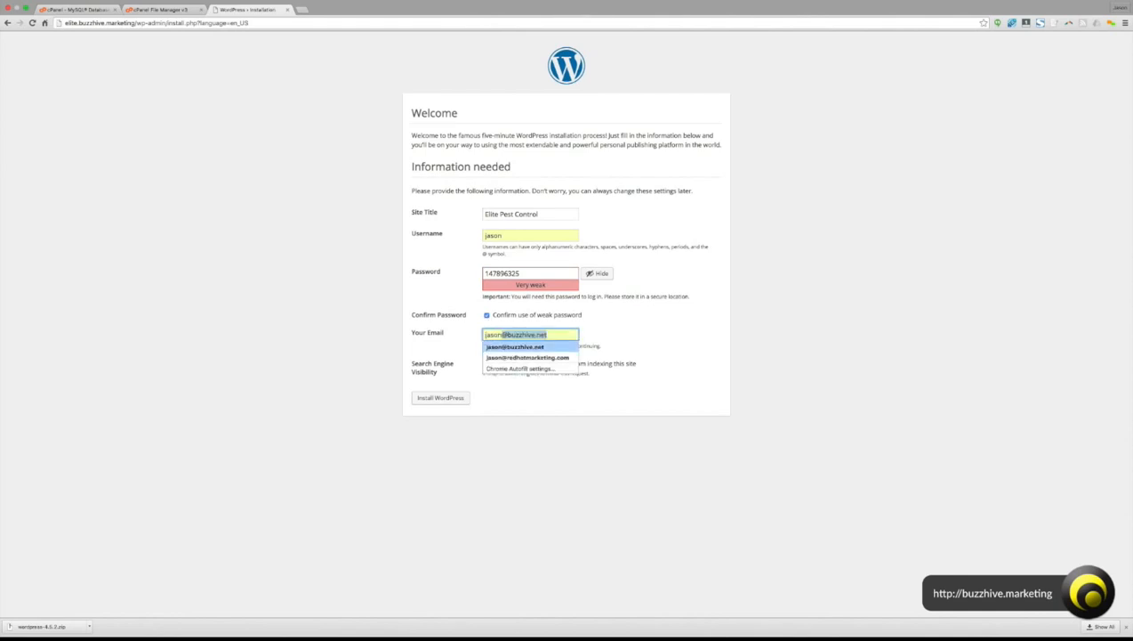
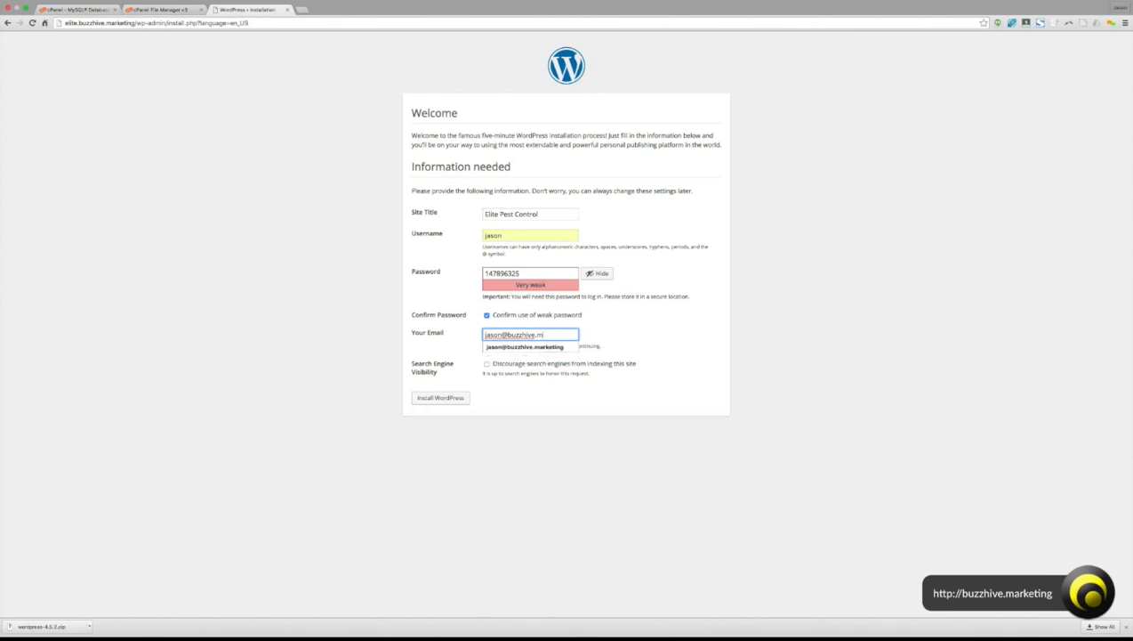
{"action": "left_click", "coordinate": [647, 378]}
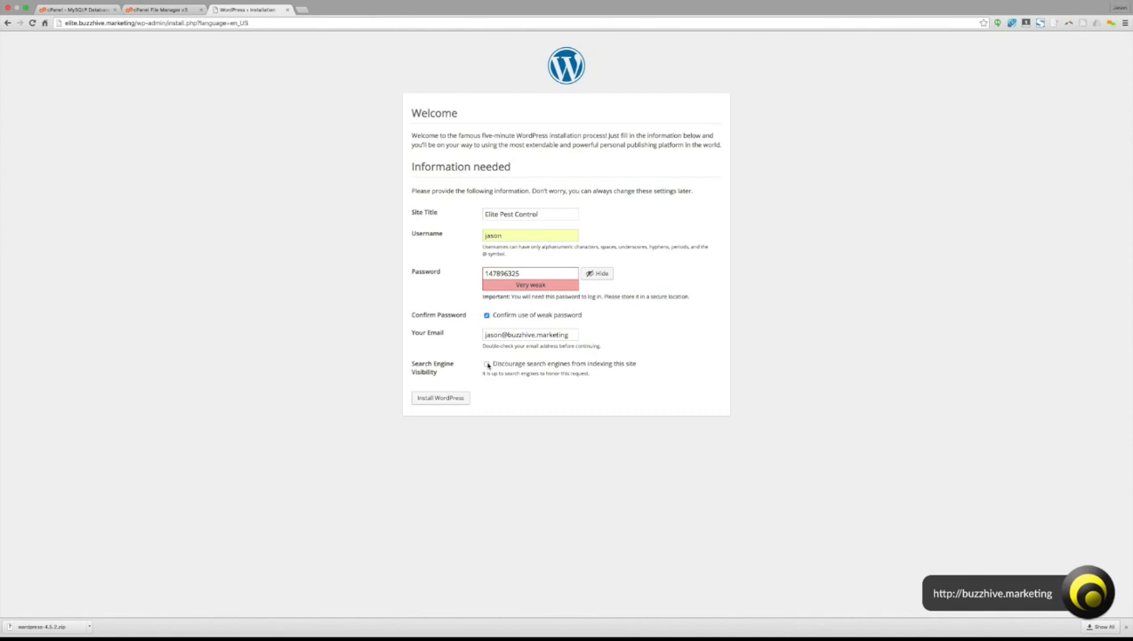
{"action": "left_click", "coordinate": [441, 398]}
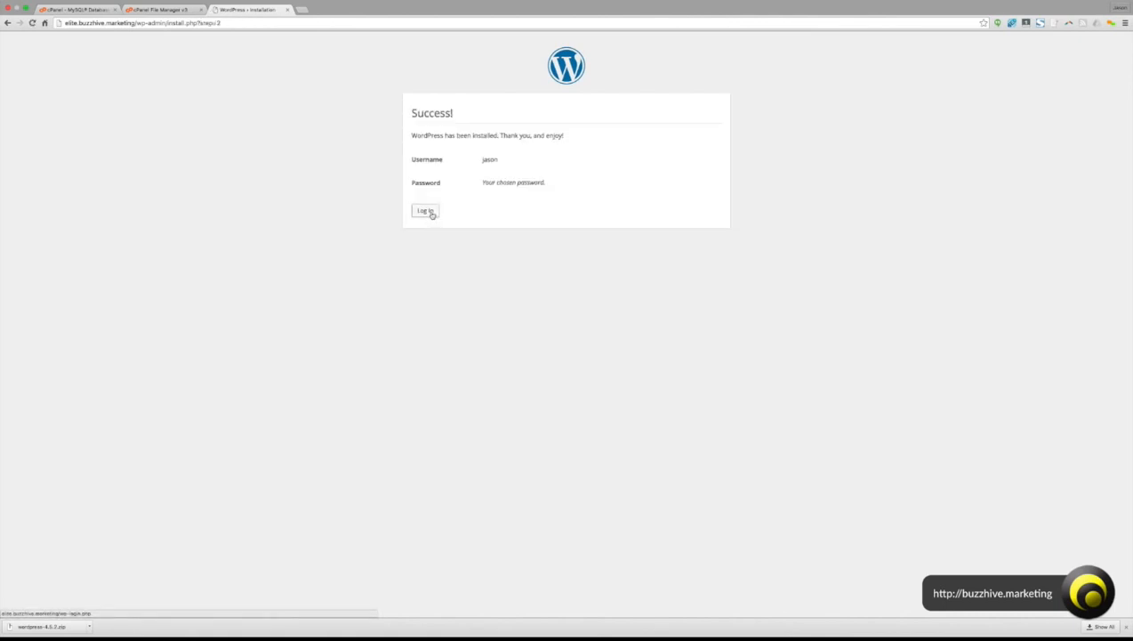
Open the login page, then edit its address to wp-admin and the dashboard URL.
{"action": "left_click", "coordinate": [426, 210]}
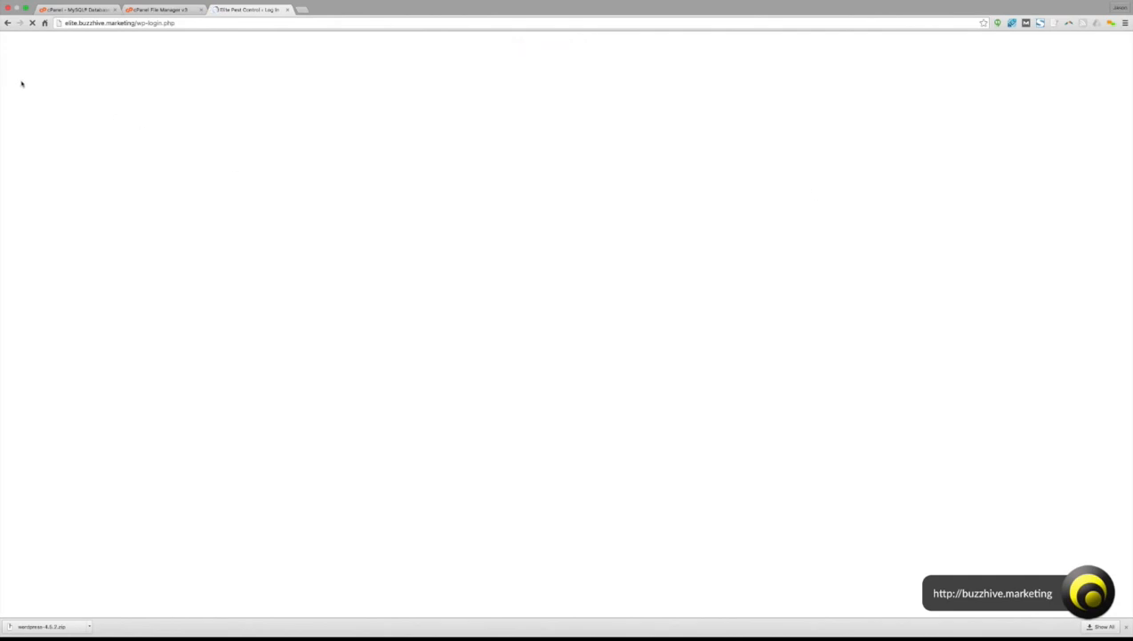
{"action": "left_click", "coordinate": [89, 24]}
{"action": "left_click", "coordinate": [137, 23]}
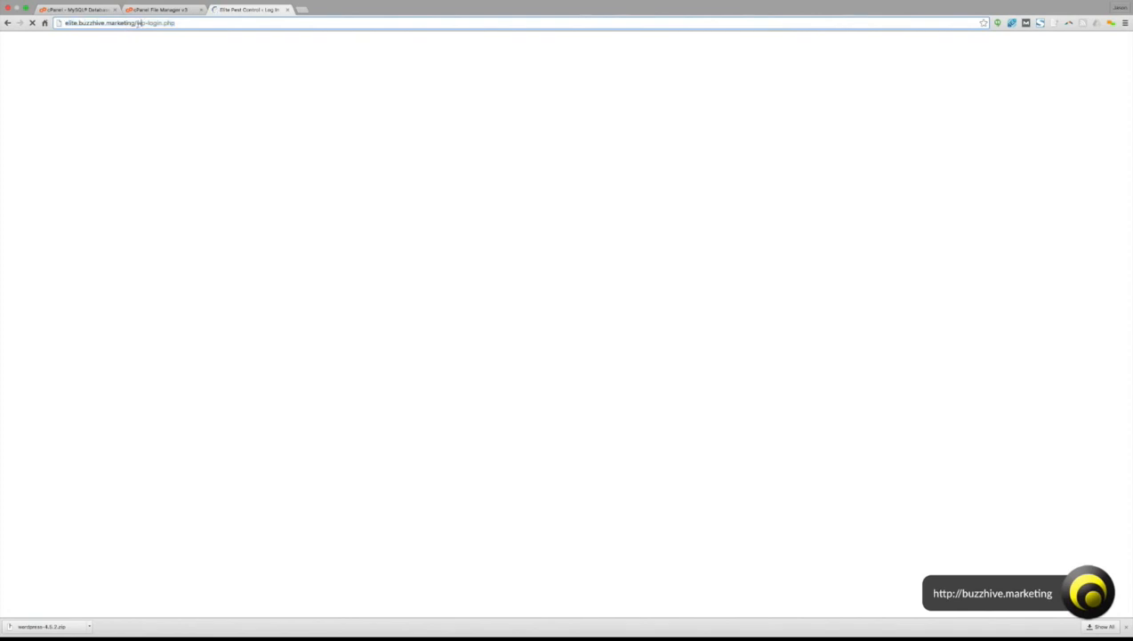
{"action": "left_click_drag", "start_coordinate": [137, 23], "coordinate": [174, 23]}
{"action": "left_click", "coordinate": [179, 24]}
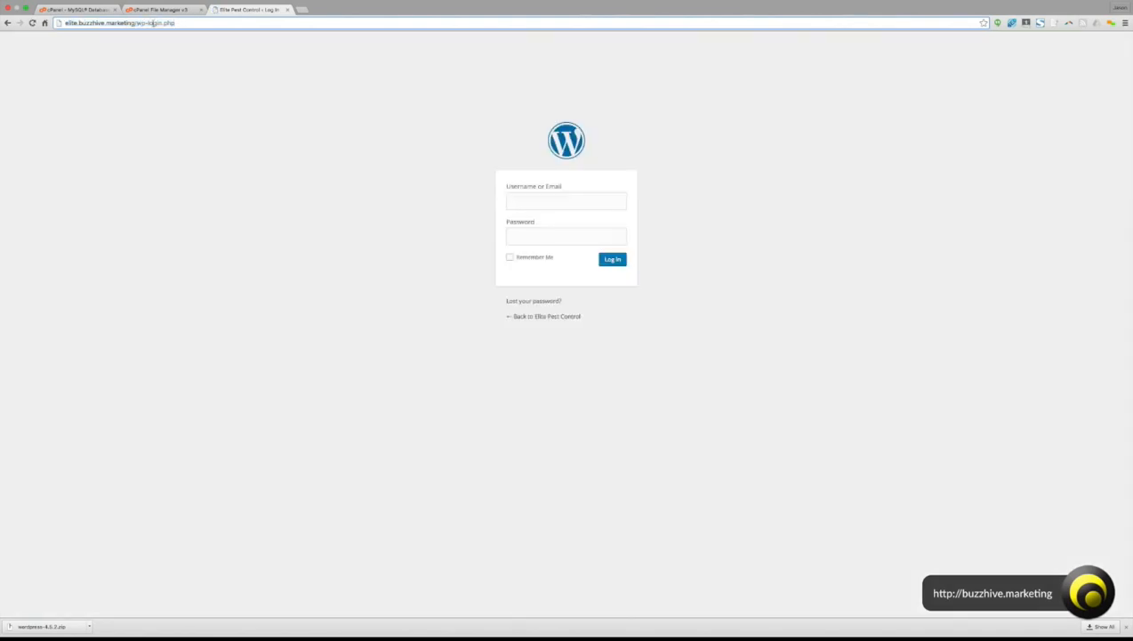
{"action": "left_click_drag", "start_coordinate": [148, 23], "coordinate": [206, 23]}
{"action": "type", "text": "admin"}
{"action": "key", "text": "Return"}
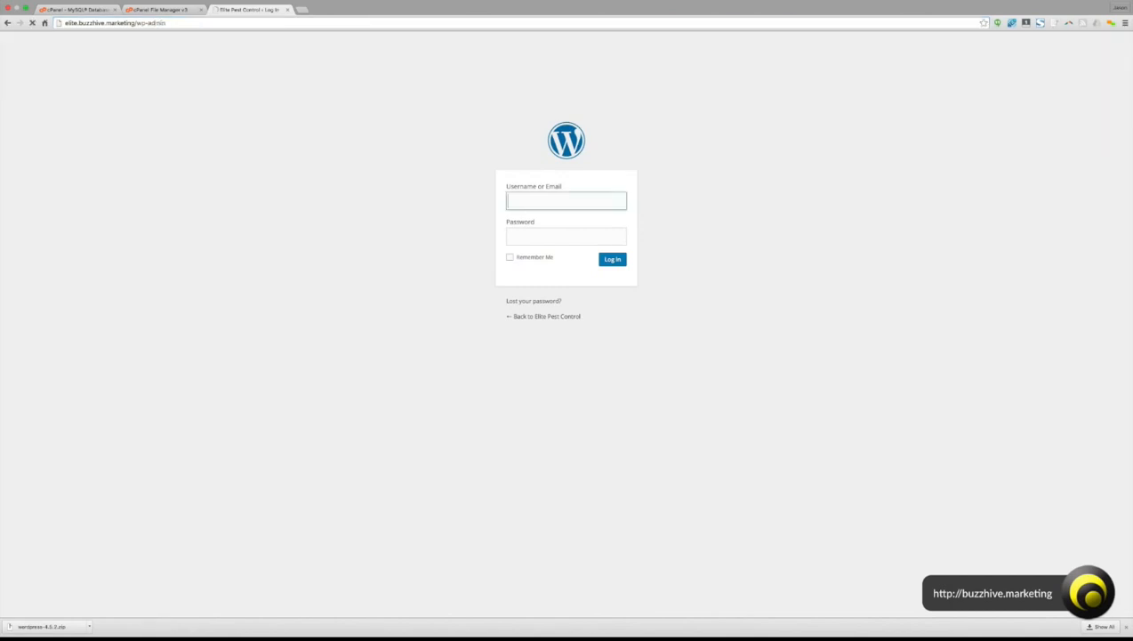
{"action": "left_click", "coordinate": [143, 32]}
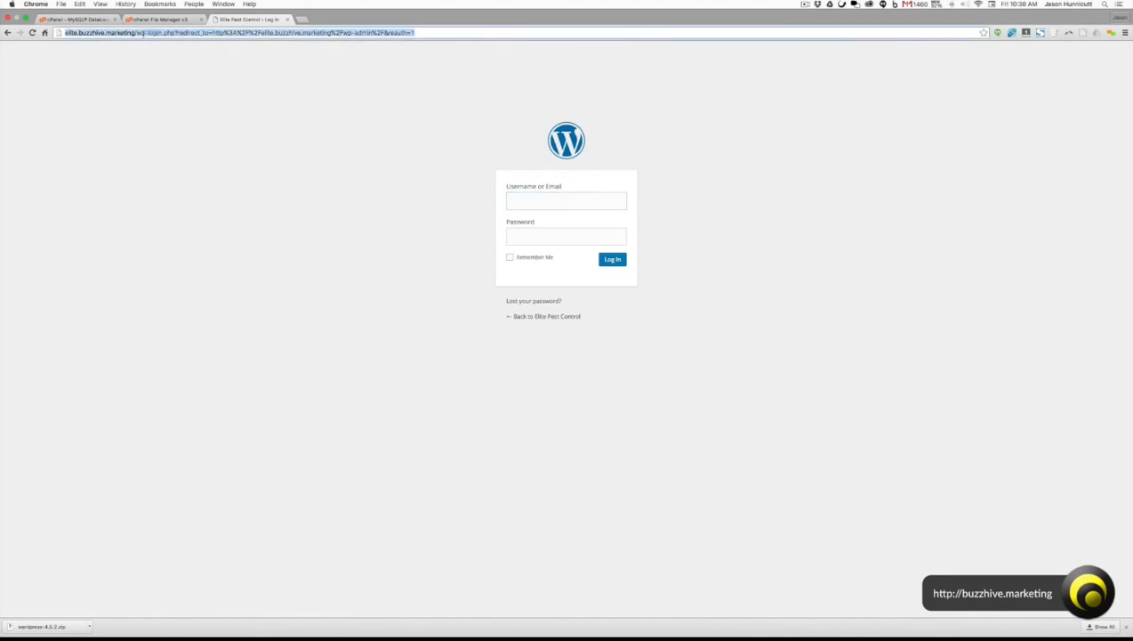
{"action": "left_click_drag", "start_coordinate": [137, 33], "coordinate": [137, 28]}
{"action": "type", "text": "dashboard"}
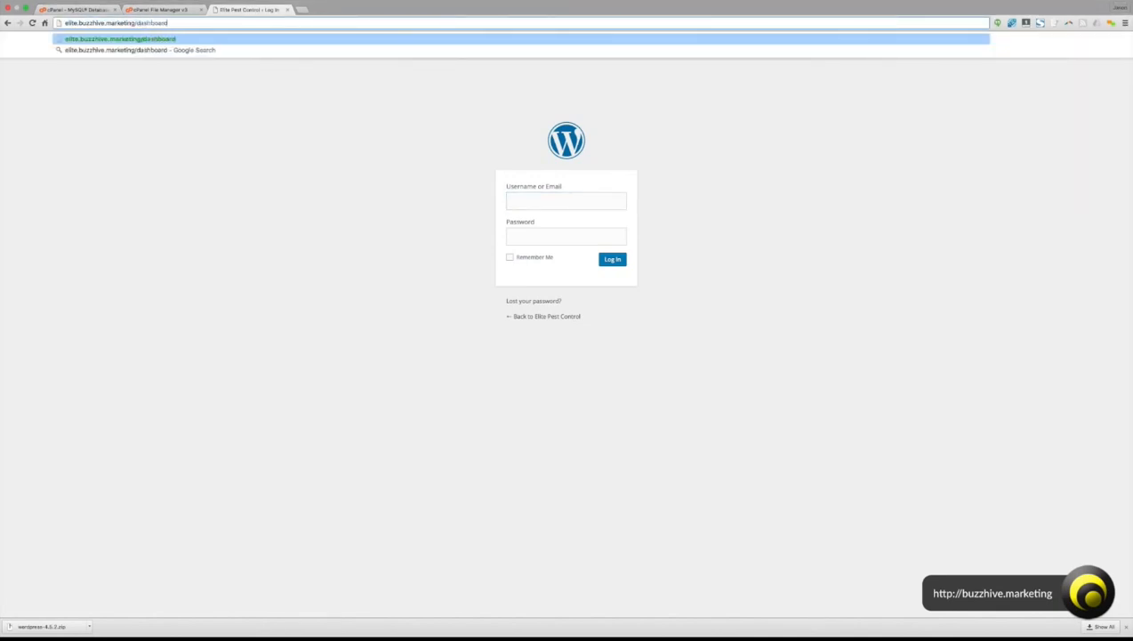
{"action": "key", "text": "Return"}
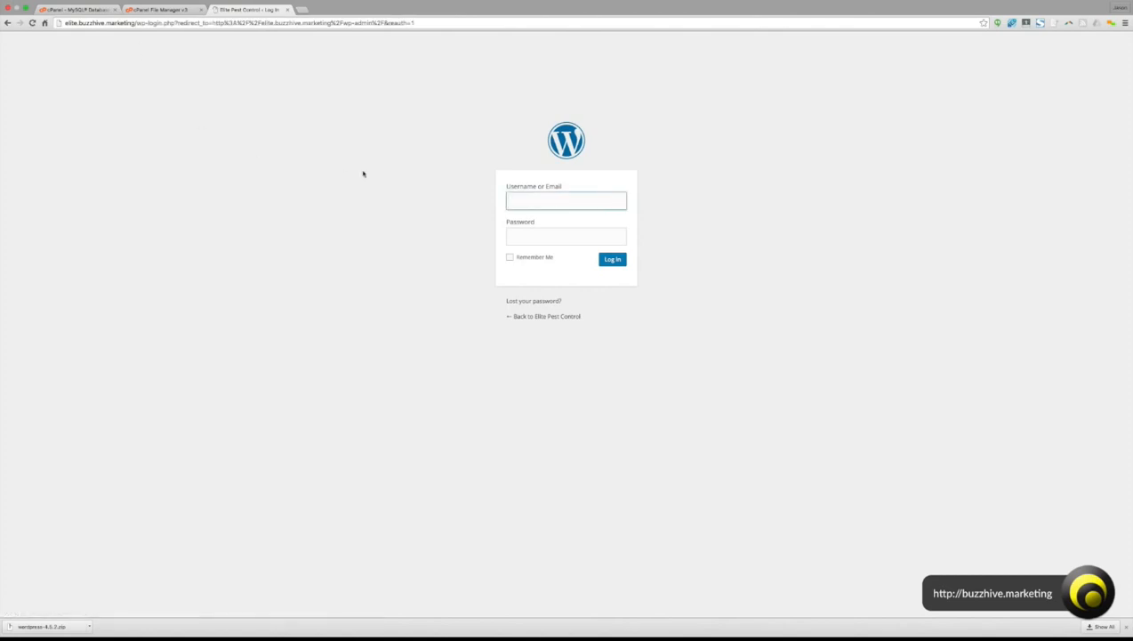
Log in to WordPress admin with the admin username and password.
{"action": "type", "text": "jason"}
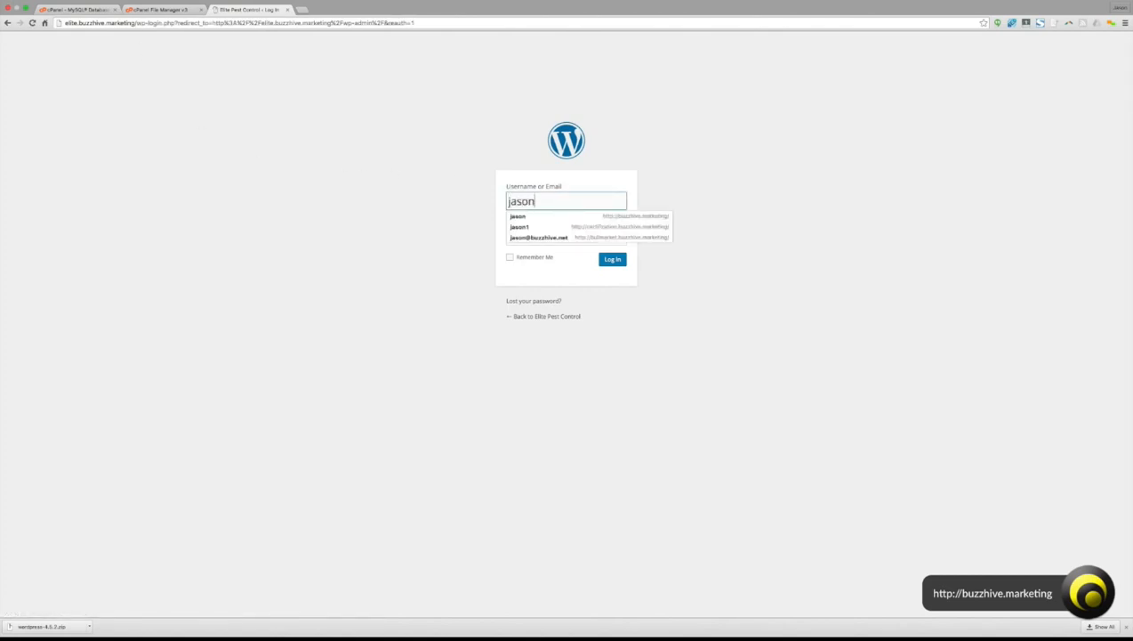
{"action": "key", "text": "Tab"}
{"action": "type", "text": "•••••••••"}
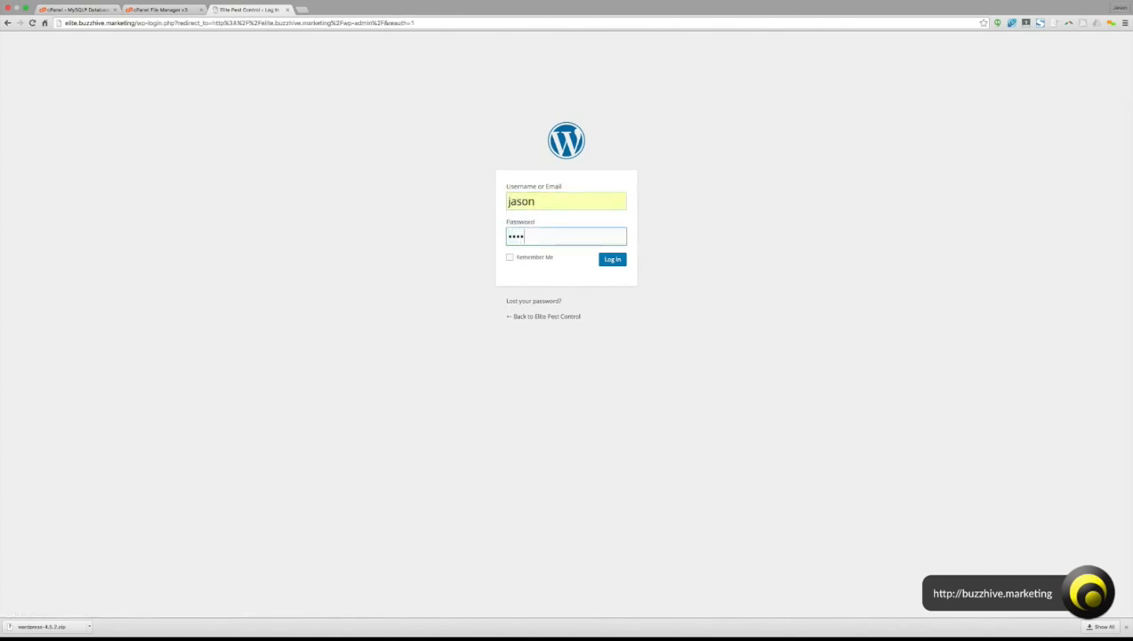
{"action": "left_click", "coordinate": [619, 261]}
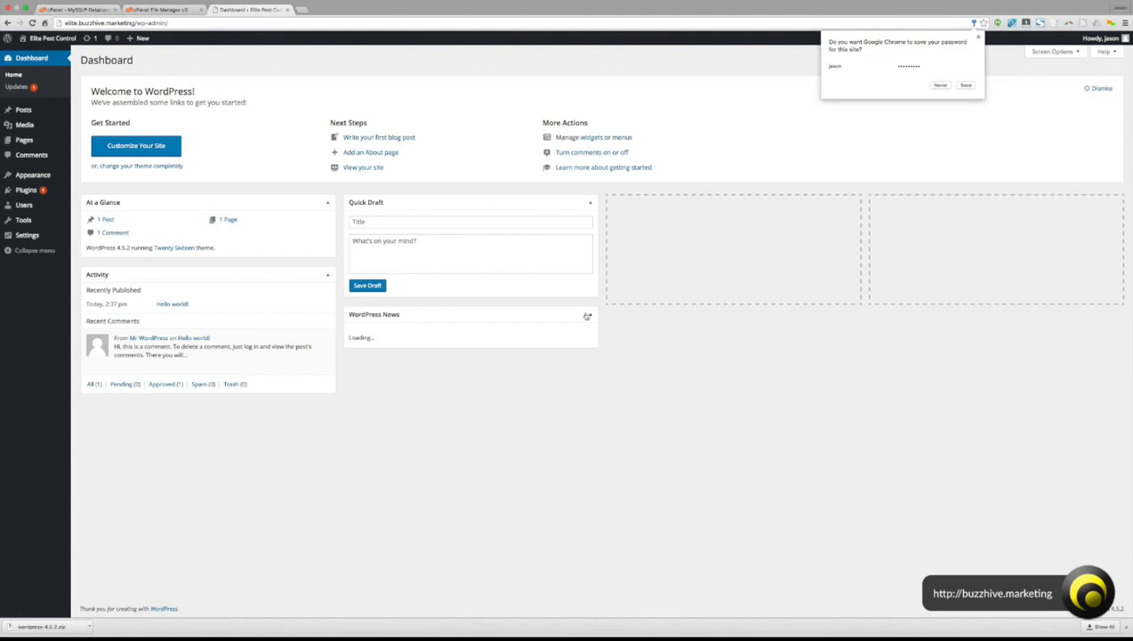
Dismiss the save-password prompt and view the live Elite Pest Control site in a new tab.
{"action": "left_click", "coordinate": [979, 38]}
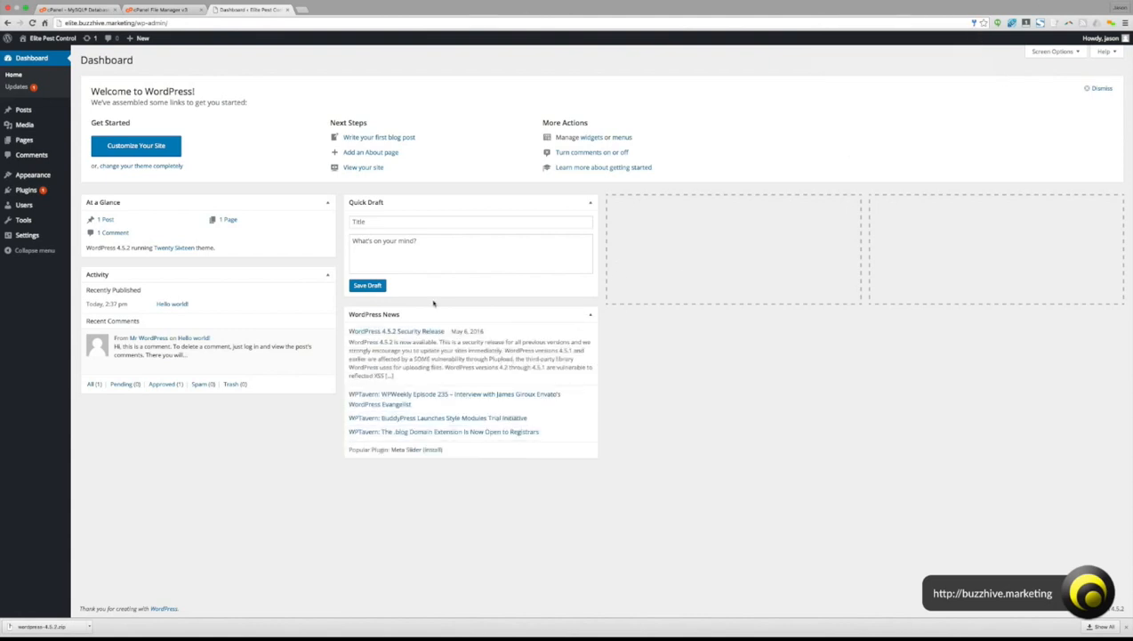
{"action": "left_click", "coordinate": [36, 55], "text": "super"}
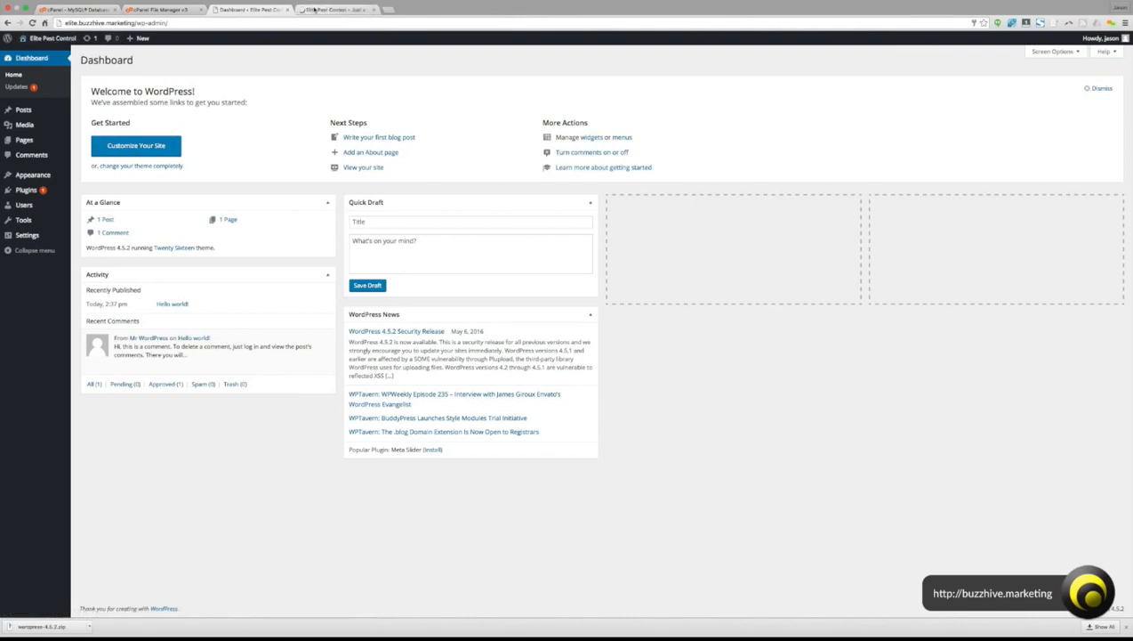
{"action": "left_click", "coordinate": [313, 9]}
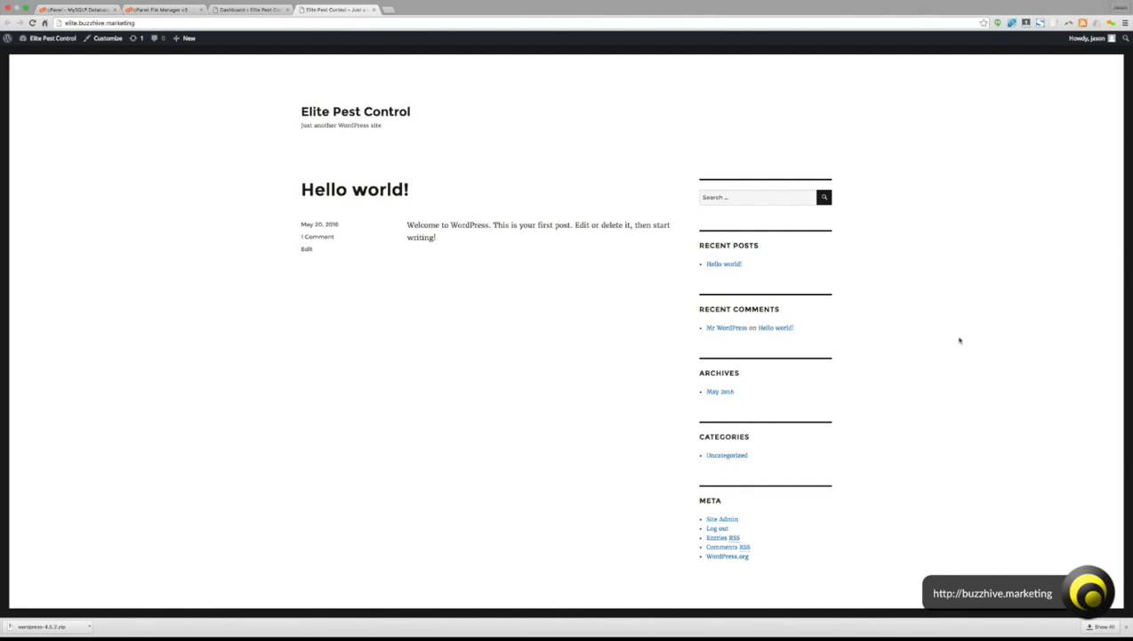
{"action": "left_click", "coordinate": [1125, 627]}
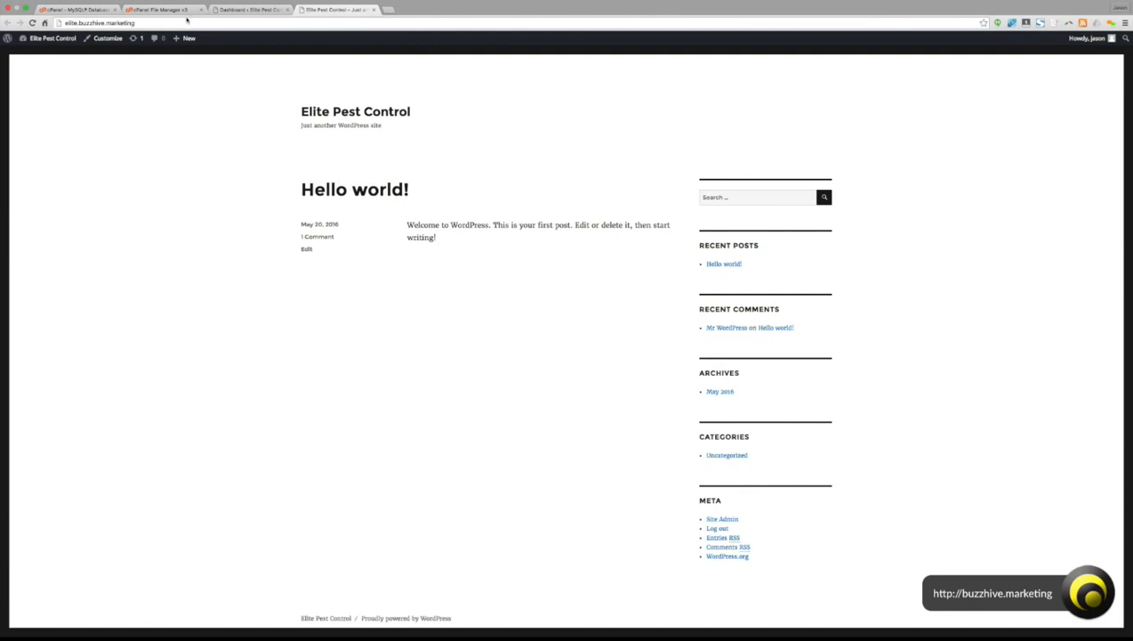
{"action": "left_click", "coordinate": [175, 13]}
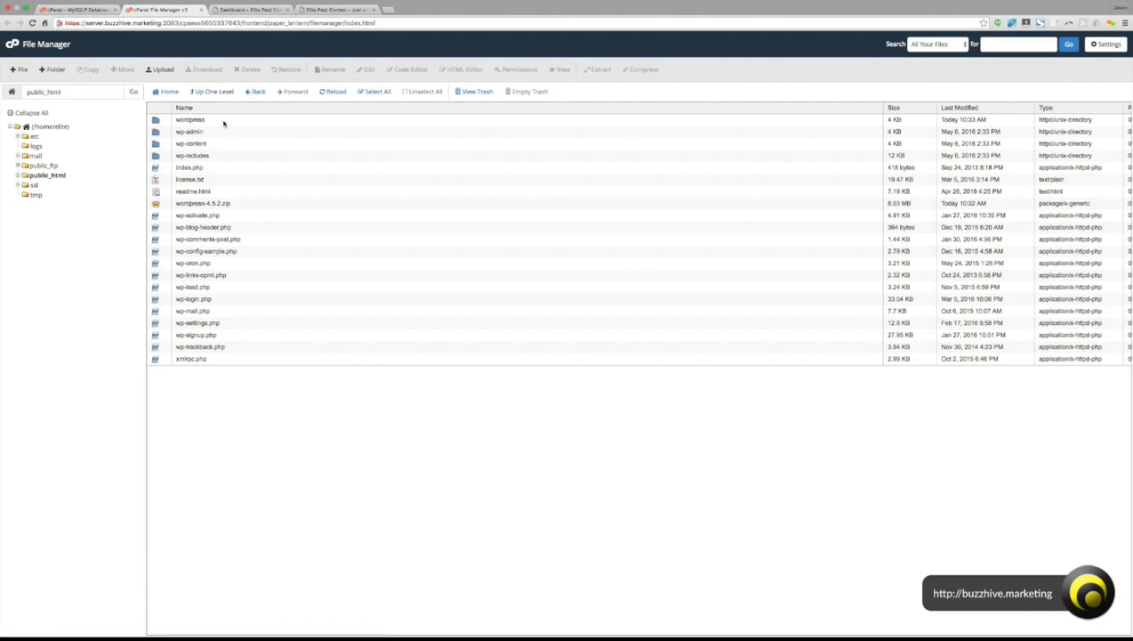
Delete the leftover wordpress folder from public_html.
{"action": "left_click", "coordinate": [158, 121]}
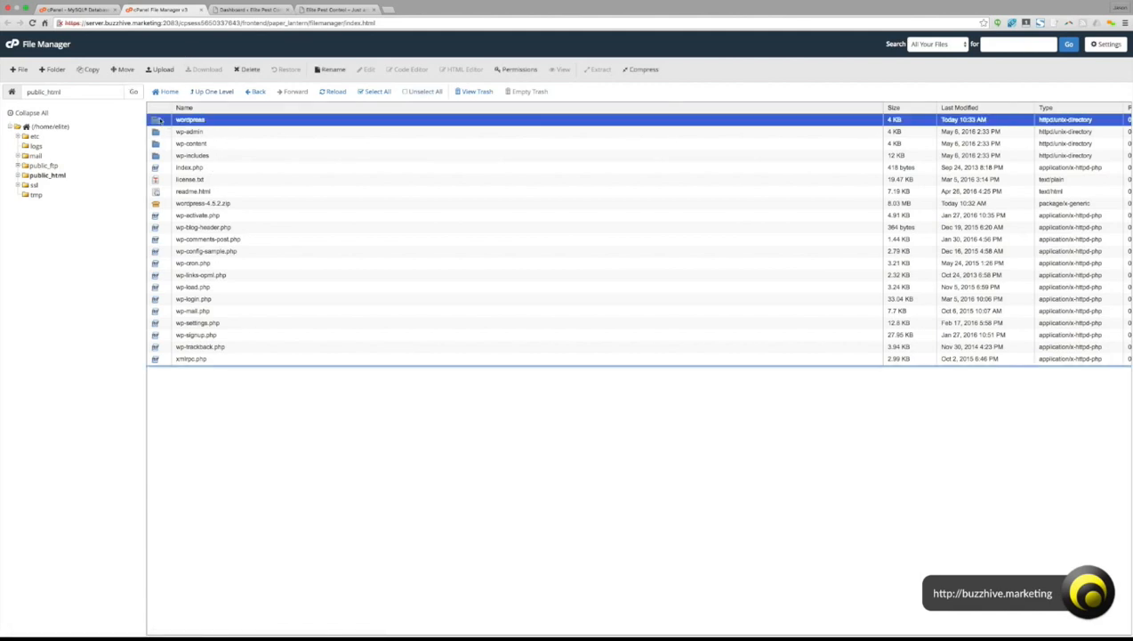
{"action": "left_click", "coordinate": [250, 71]}
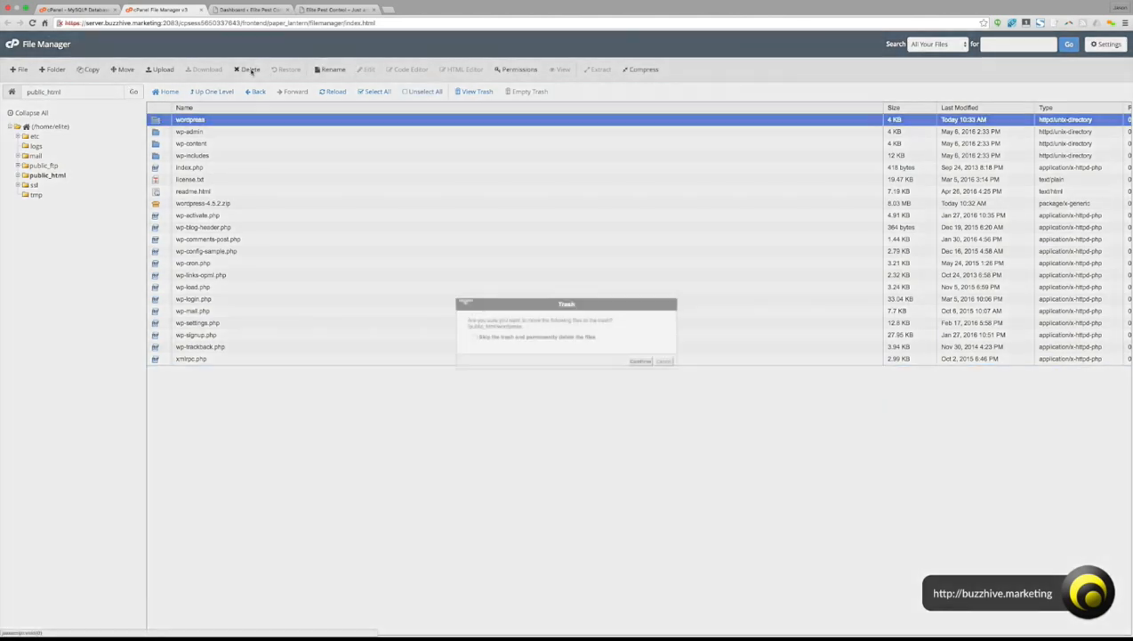
{"action": "left_click", "coordinate": [641, 362]}
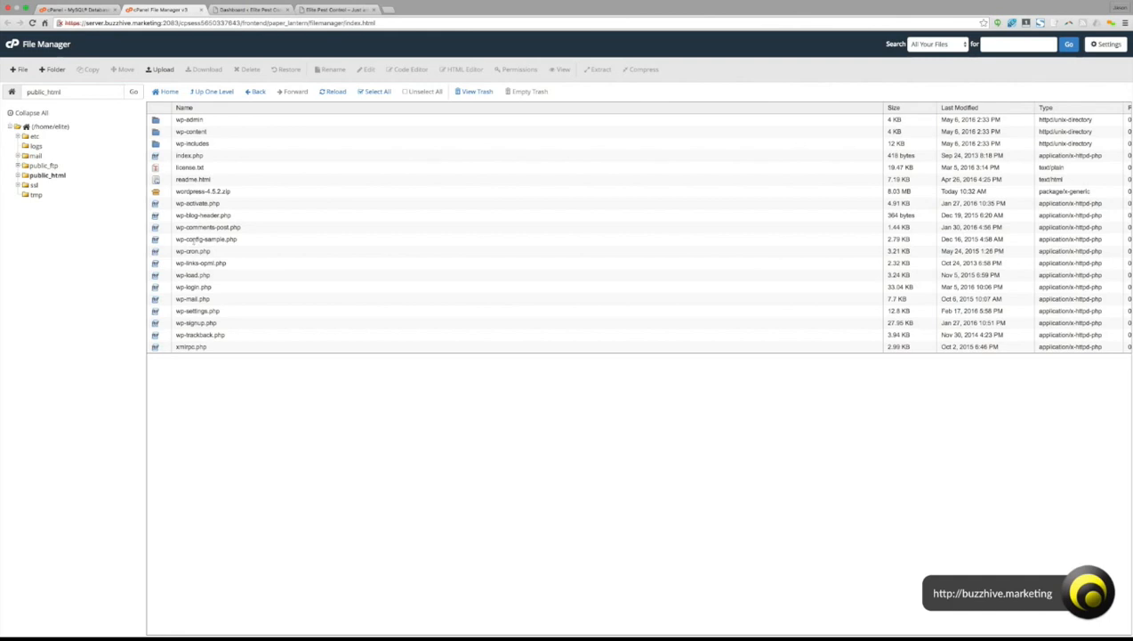
Reload the file list and open wp-config.php for editing.
{"action": "left_click", "coordinate": [337, 93]}
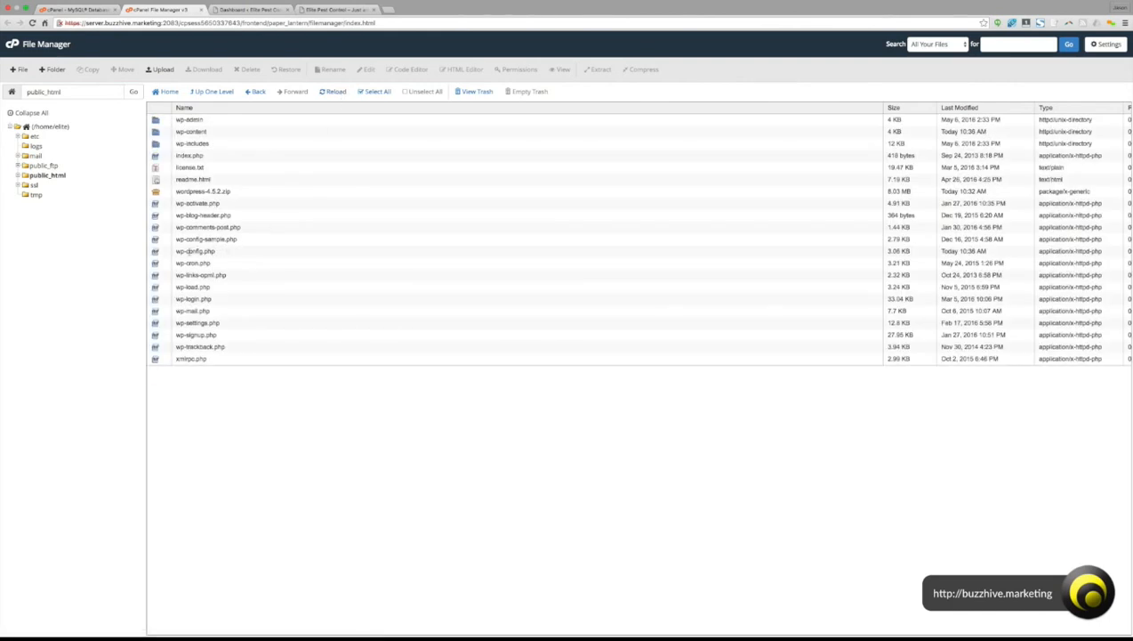
{"action": "left_click", "coordinate": [188, 252]}
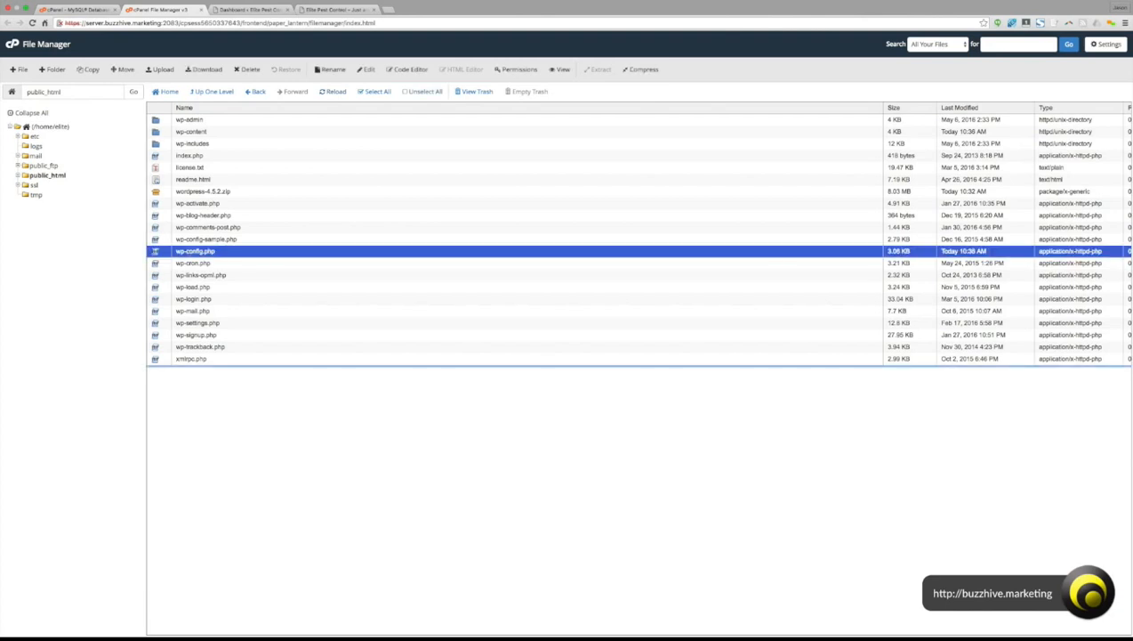
{"action": "right_click", "coordinate": [190, 253]}
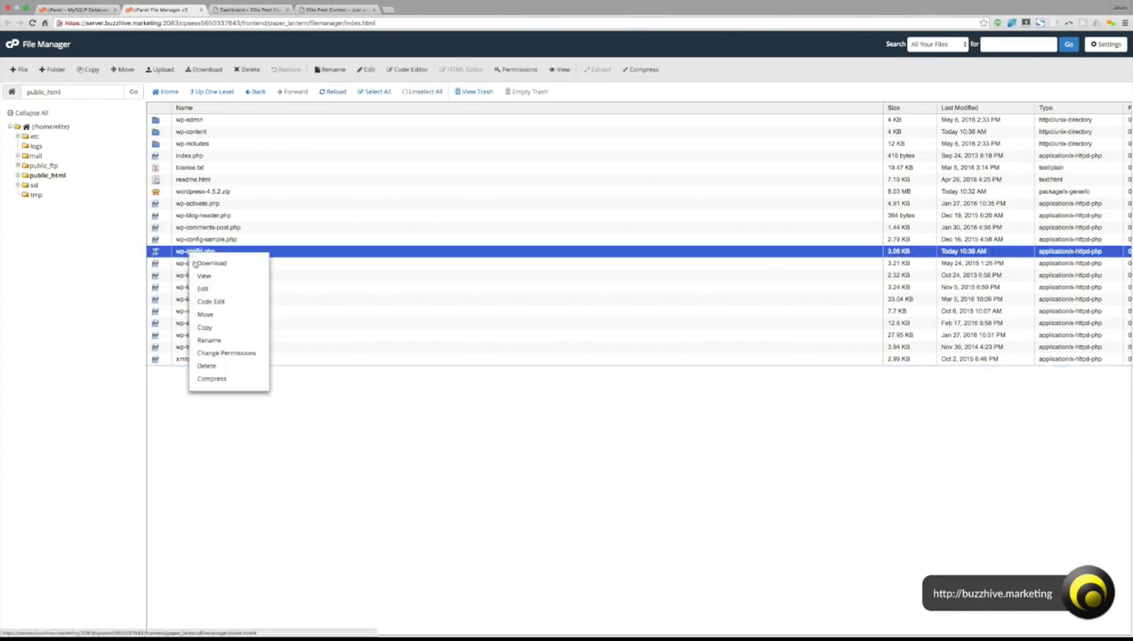
{"action": "left_click", "coordinate": [210, 290]}
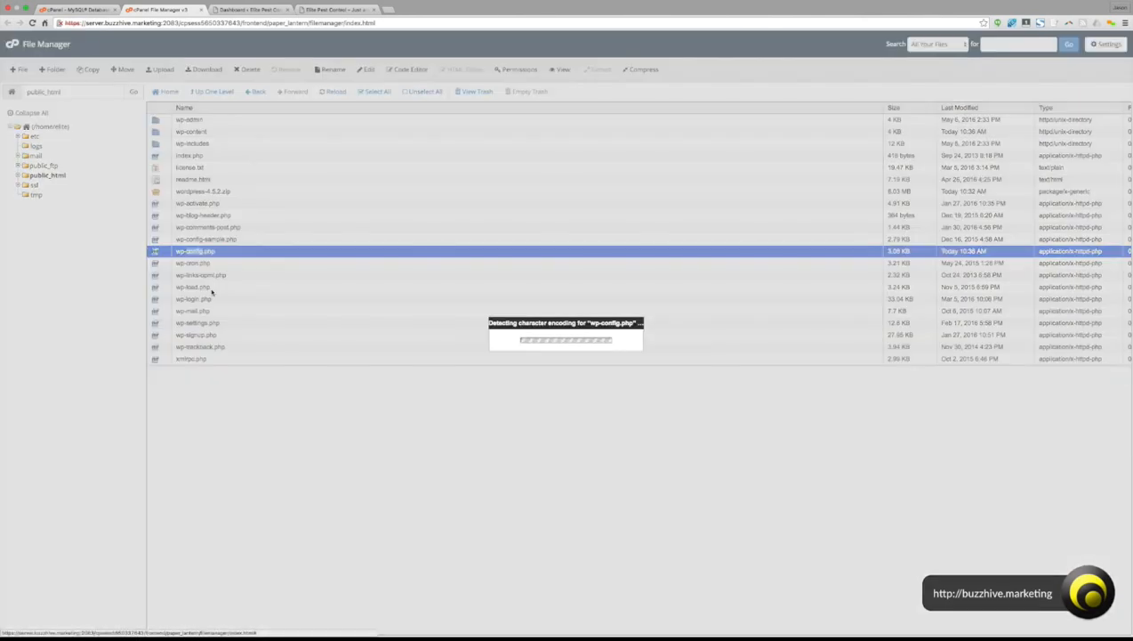
{"action": "left_click", "coordinate": [644, 402]}
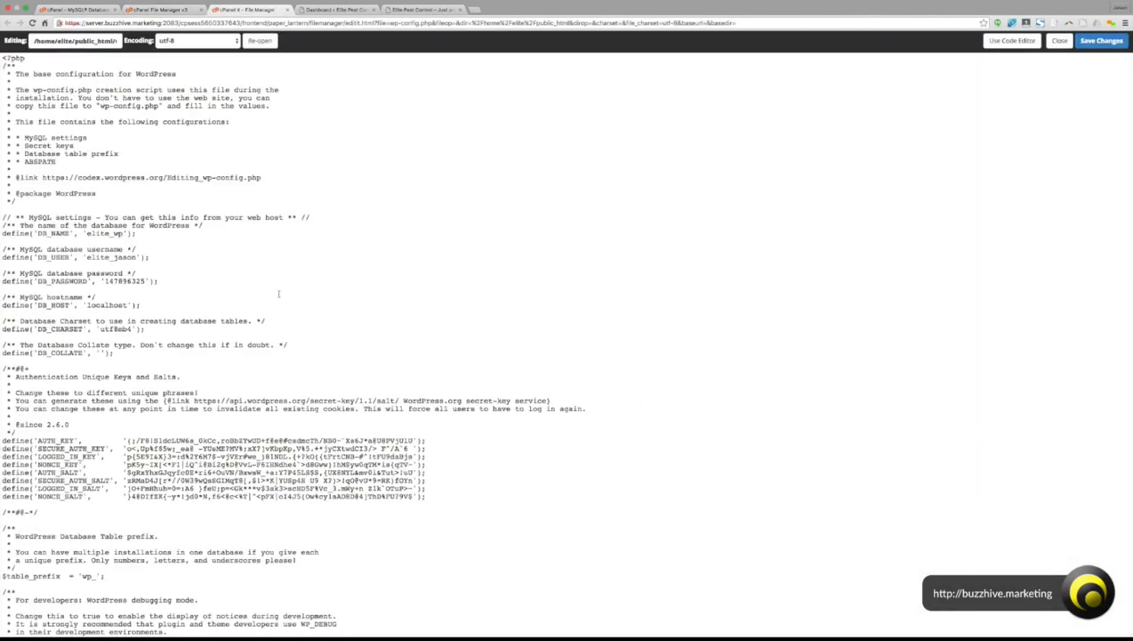
{"action": "scroll", "coordinate": [278, 294], "scroll_direction": "down", "scroll_amount": 1}
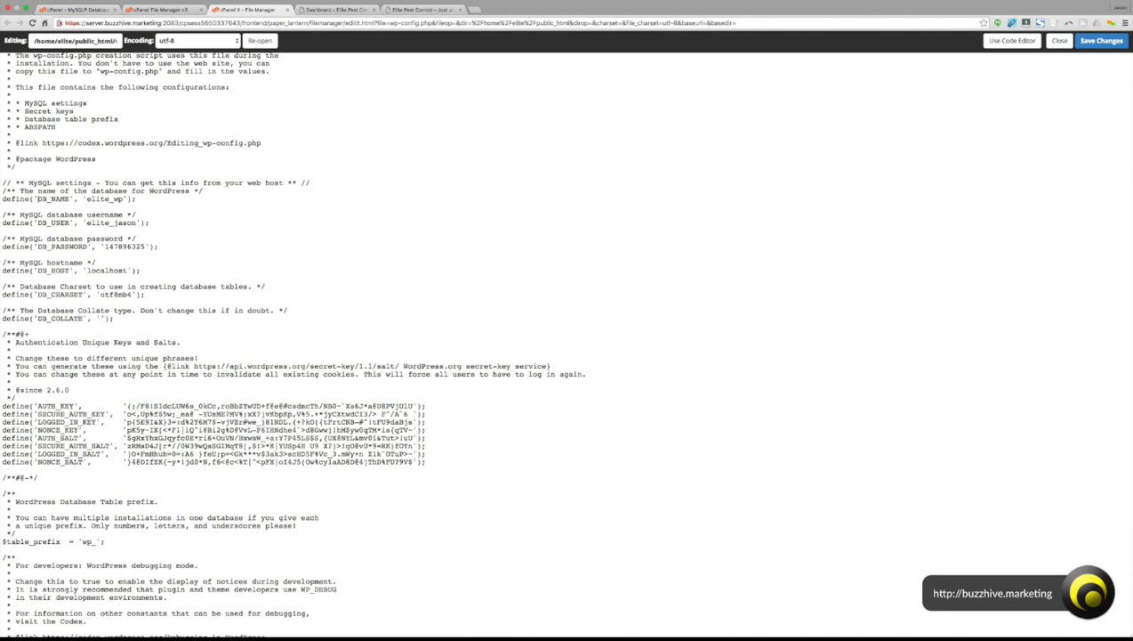
{"action": "double_click", "coordinate": [89, 198]}
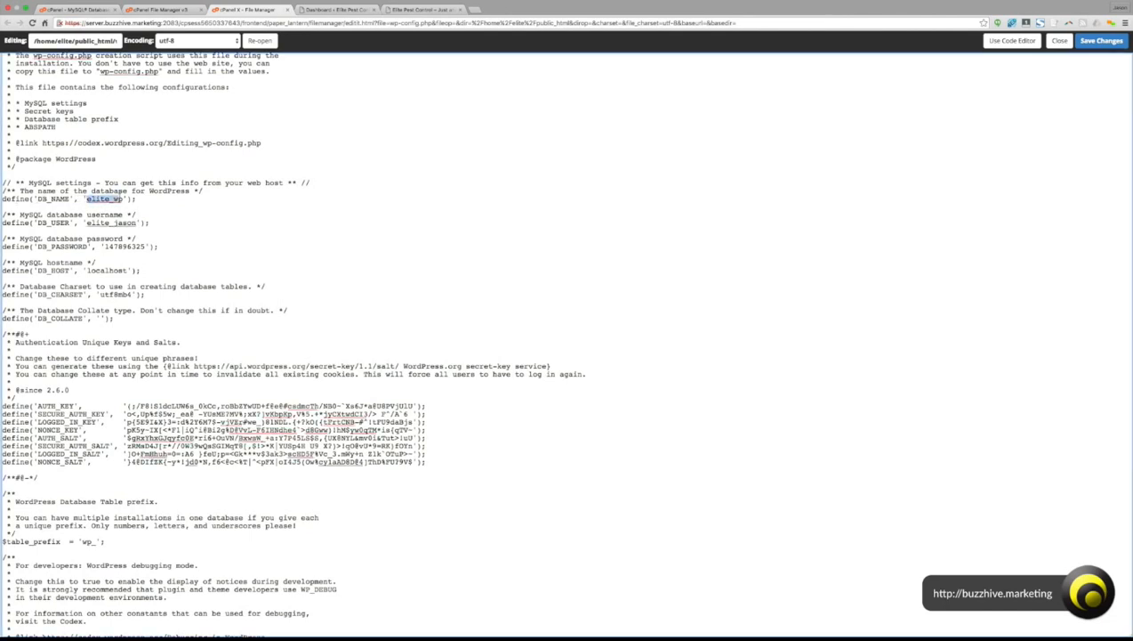
{"action": "left_click_drag", "start_coordinate": [87, 222], "coordinate": [143, 246]}
{"action": "scroll", "coordinate": [193, 378], "scroll_direction": "down", "scroll_amount": 3}
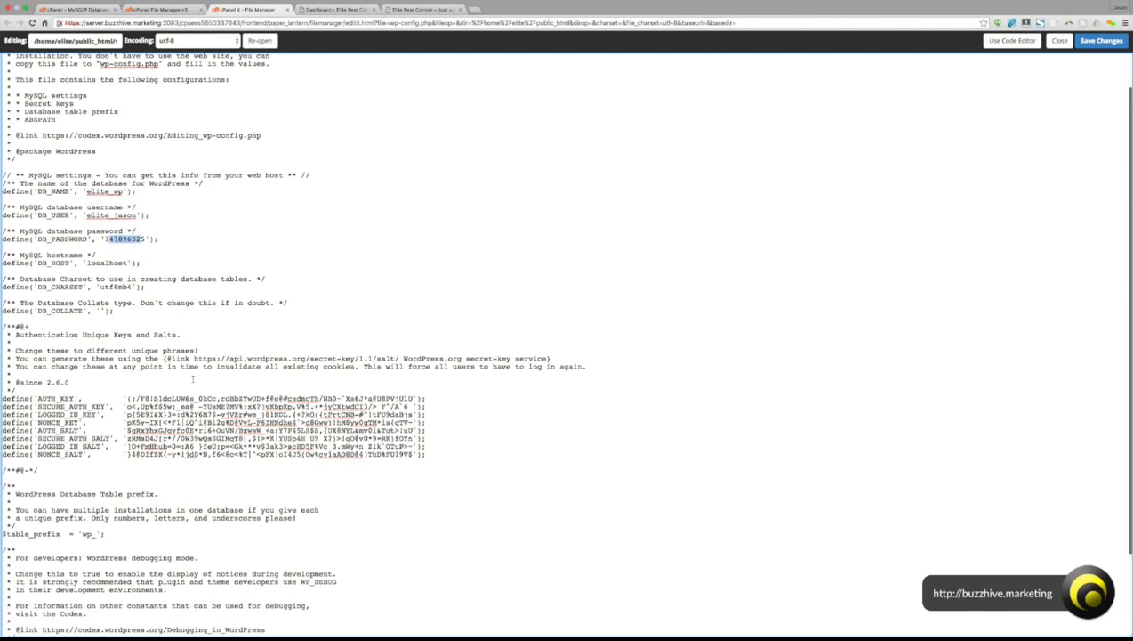
{"action": "scroll", "coordinate": [239, 409], "scroll_direction": "up", "scroll_amount": 3}
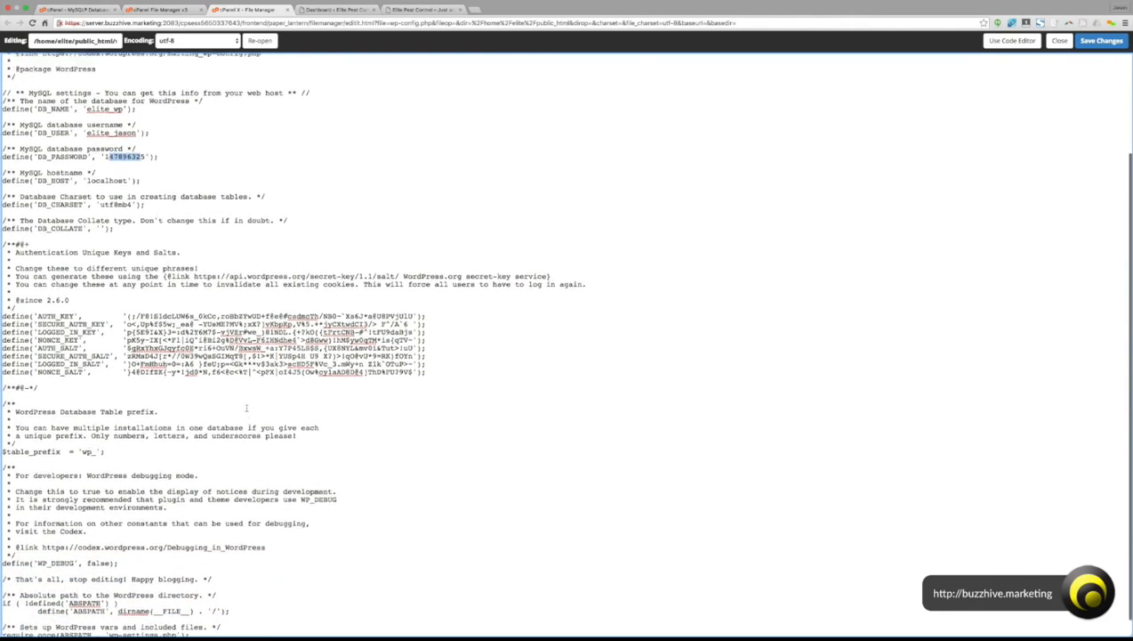
{"action": "scroll", "coordinate": [292, 389], "scroll_direction": "down", "scroll_amount": 3}
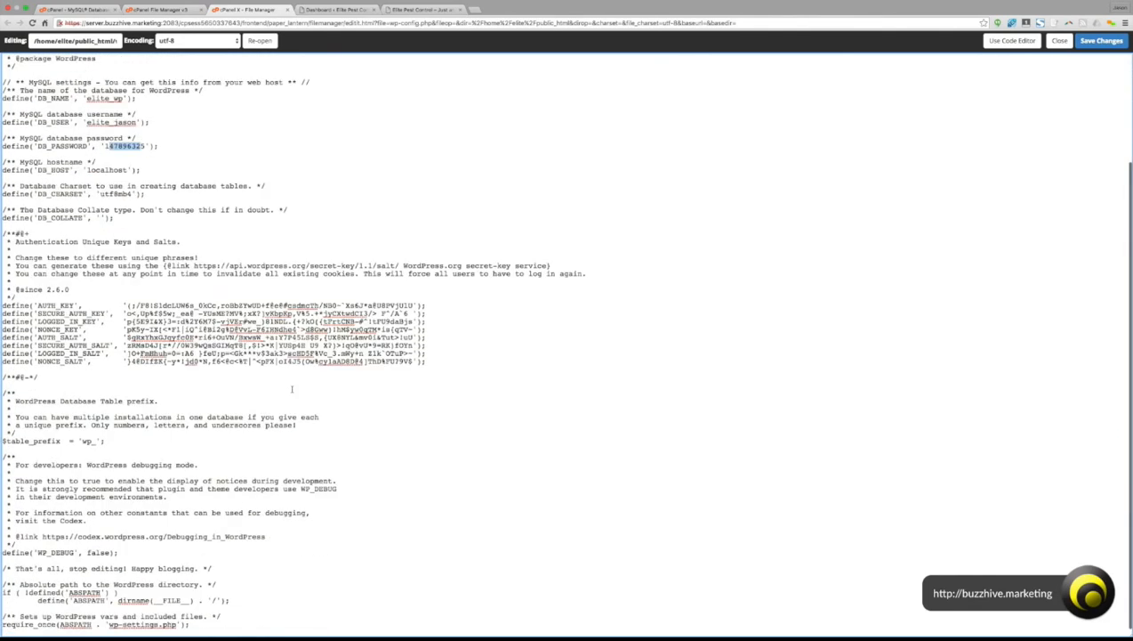
{"action": "scroll", "coordinate": [291, 388], "scroll_direction": "up", "scroll_amount": 4}
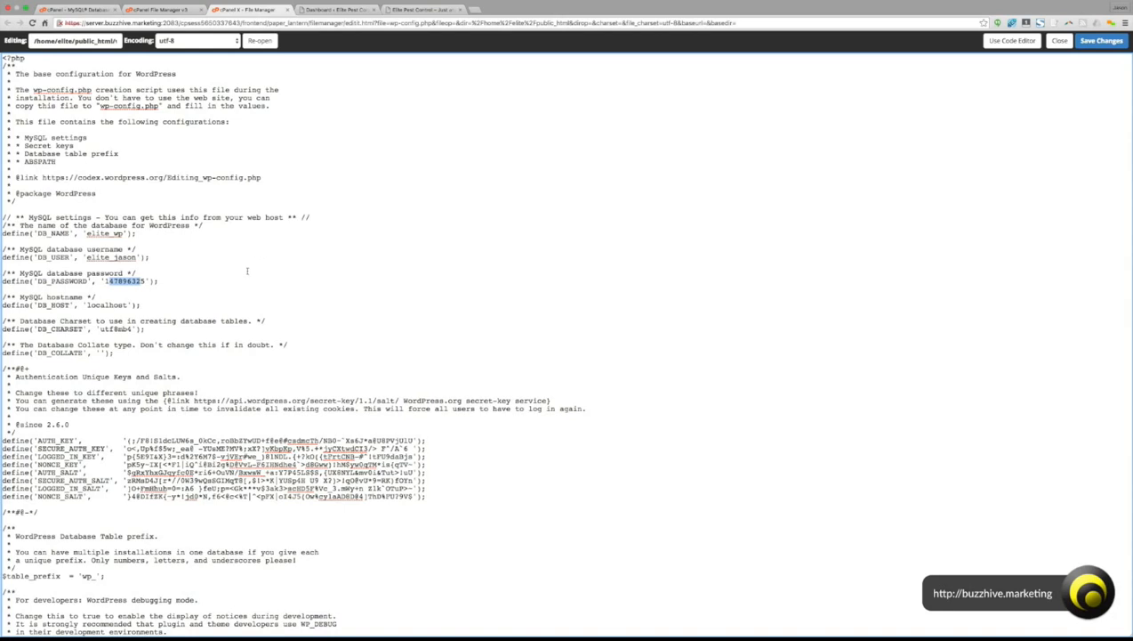
{"action": "left_click_drag", "start_coordinate": [96, 236], "coordinate": [129, 281]}
Close the wp-config.php editor and launch phpMyAdmin from the cPanel home page.
{"action": "left_click", "coordinate": [287, 9]}
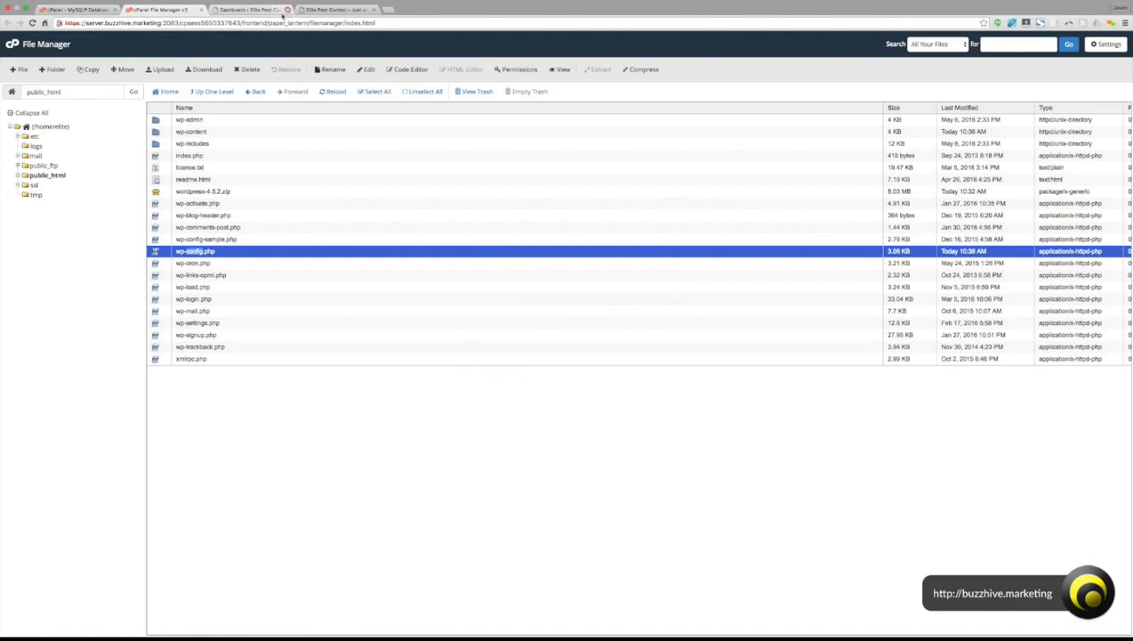
{"action": "left_click", "coordinate": [78, 10]}
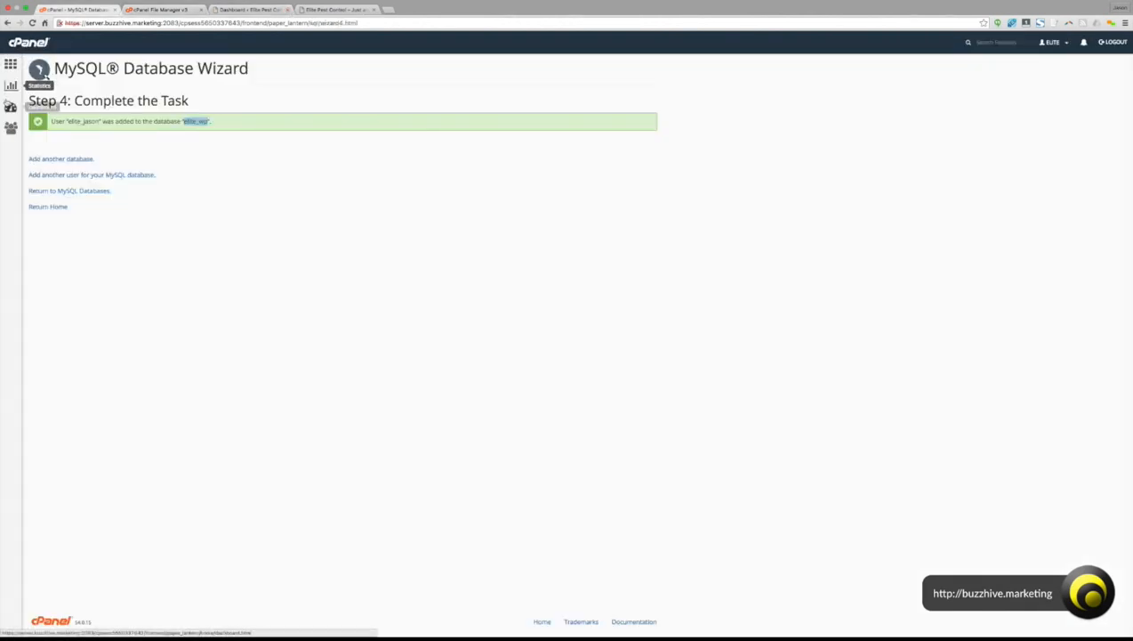
{"action": "left_click", "coordinate": [11, 107]}
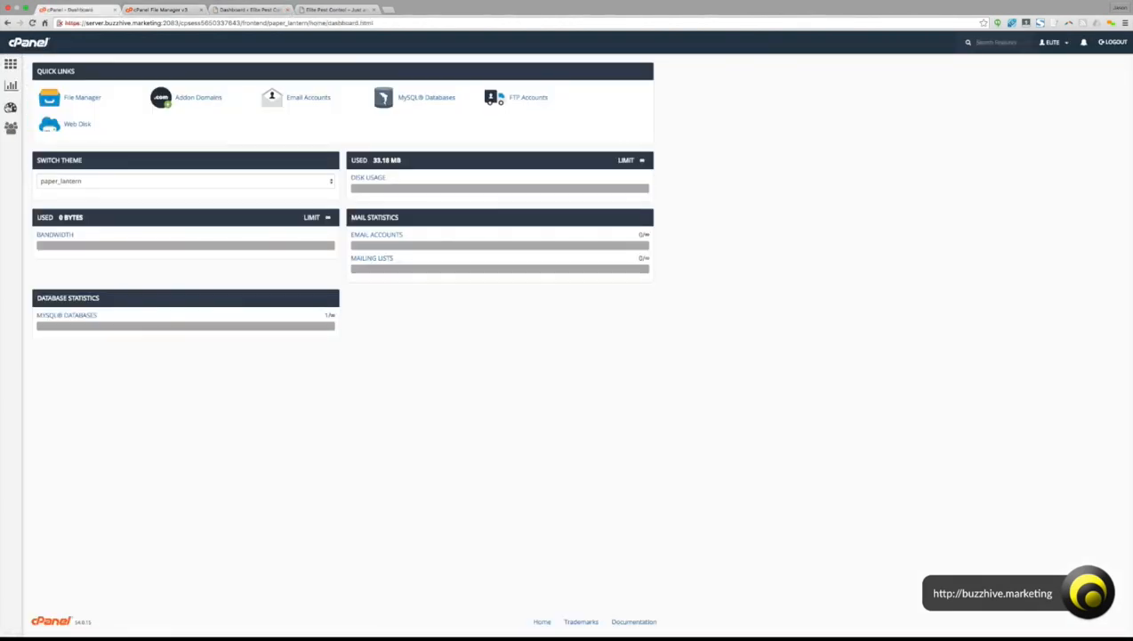
{"action": "left_click", "coordinate": [15, 68]}
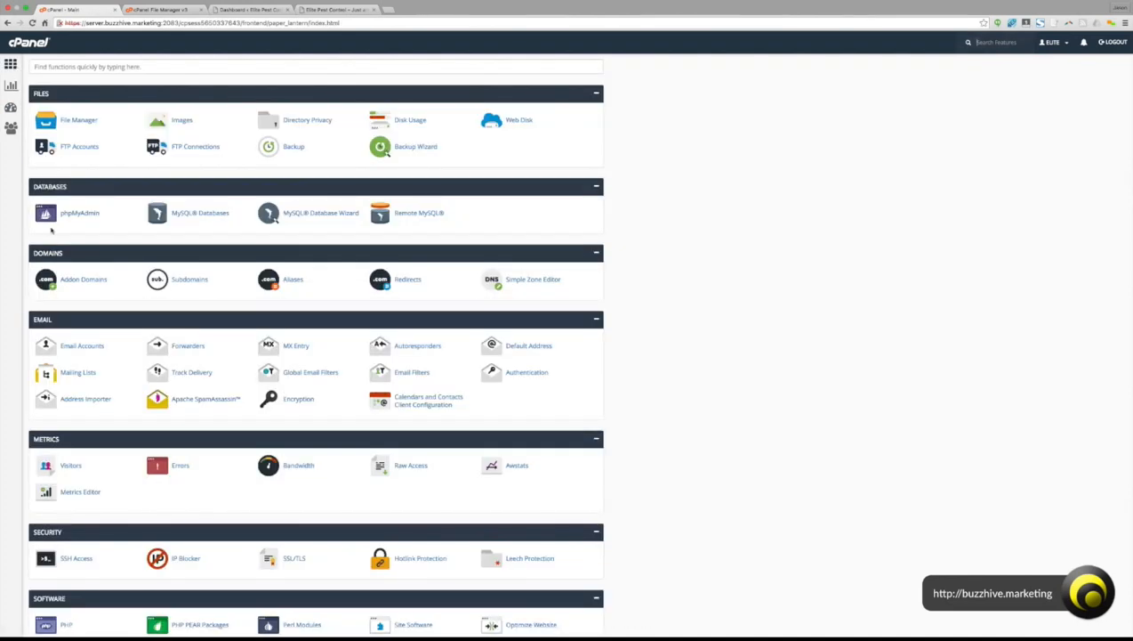
{"action": "left_click", "coordinate": [77, 215]}
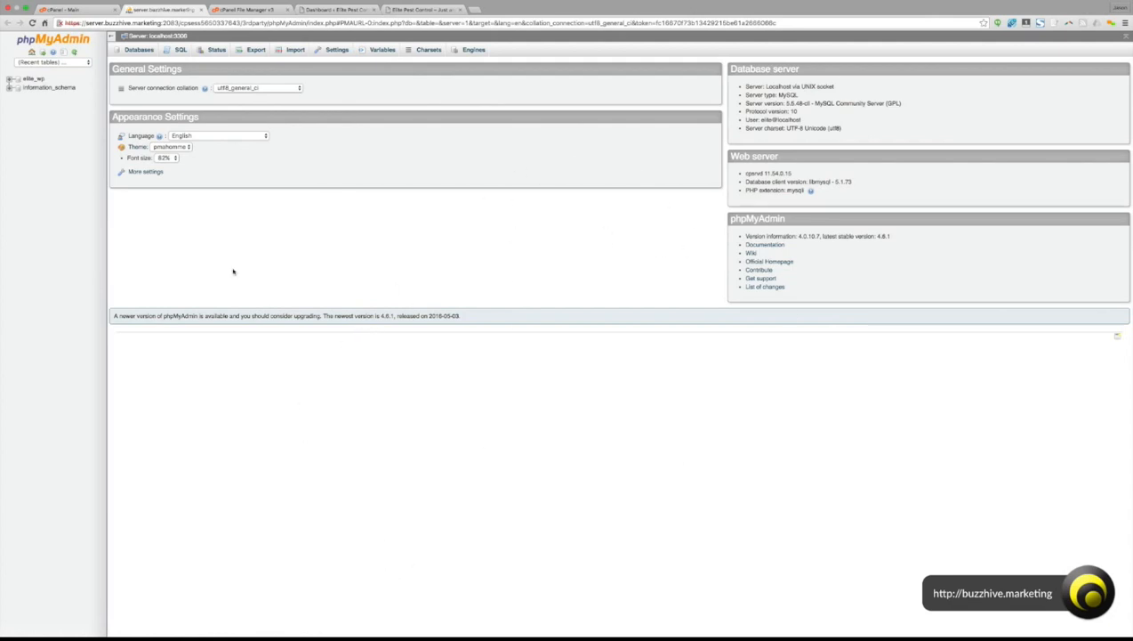
{"action": "left_click", "coordinate": [8, 80]}
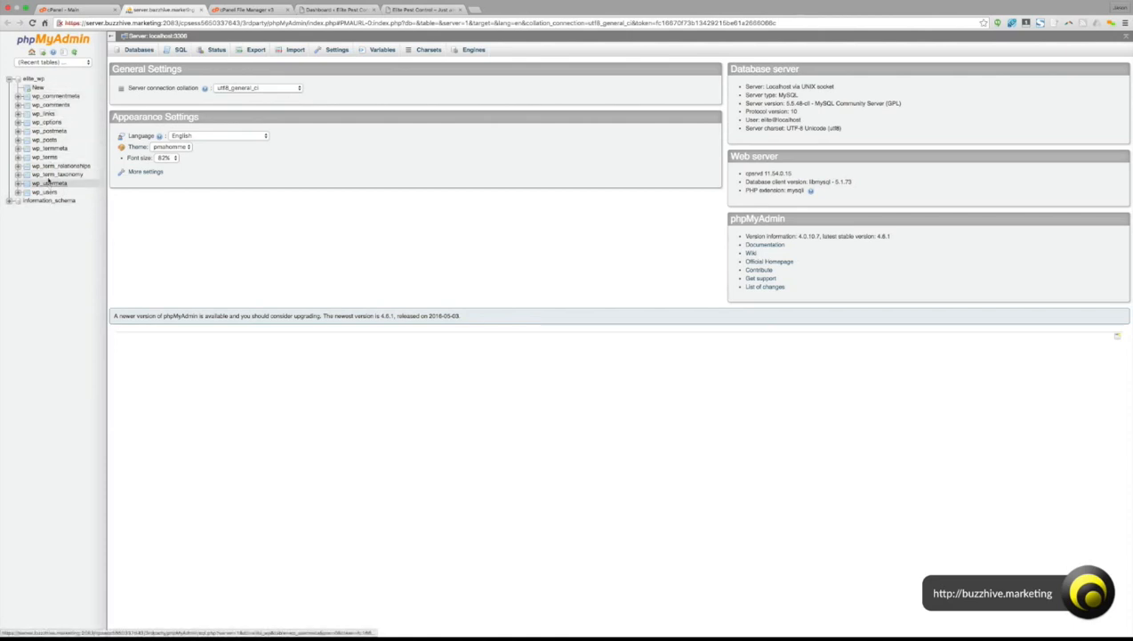
{"action": "left_click", "coordinate": [49, 122]}
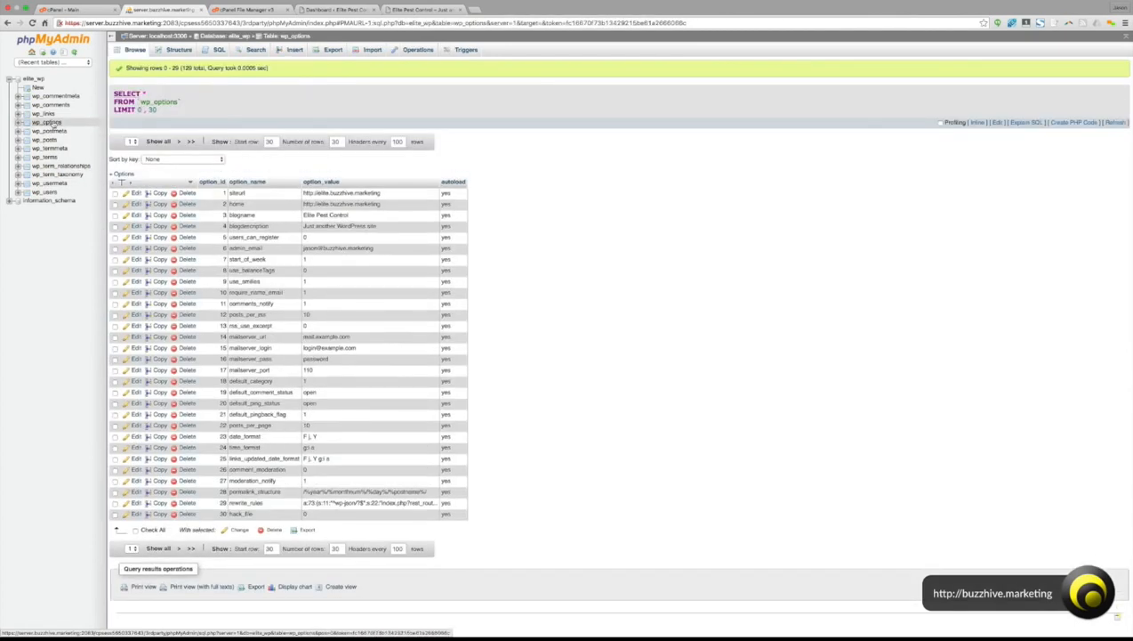
{"action": "double_click", "coordinate": [371, 192]}
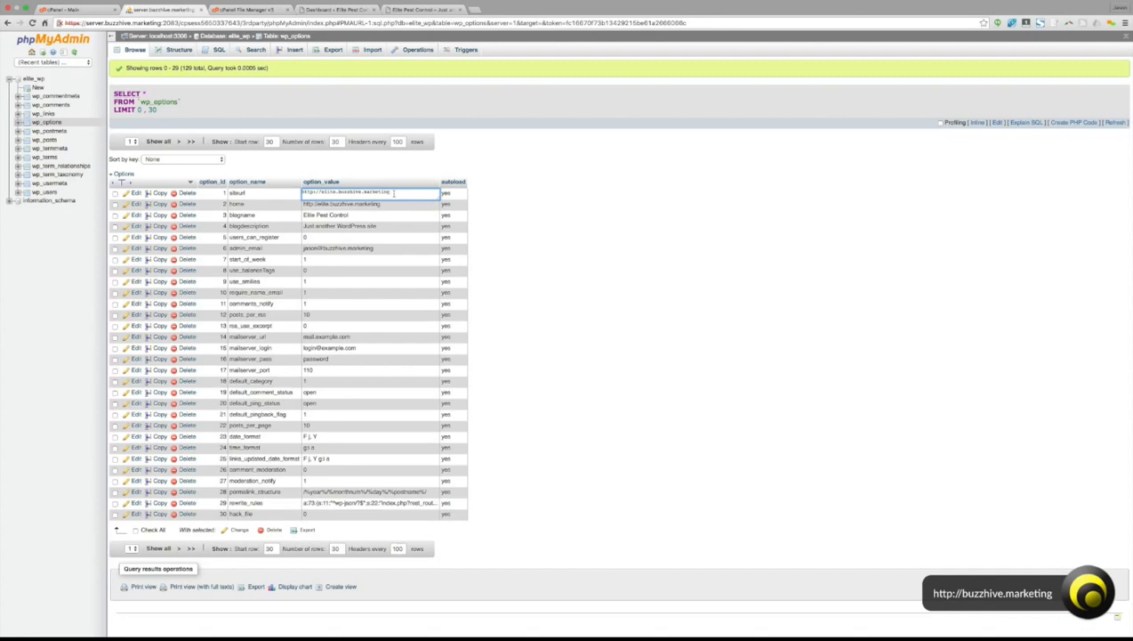
{"action": "left_click_drag", "start_coordinate": [393, 192], "coordinate": [338, 193]}
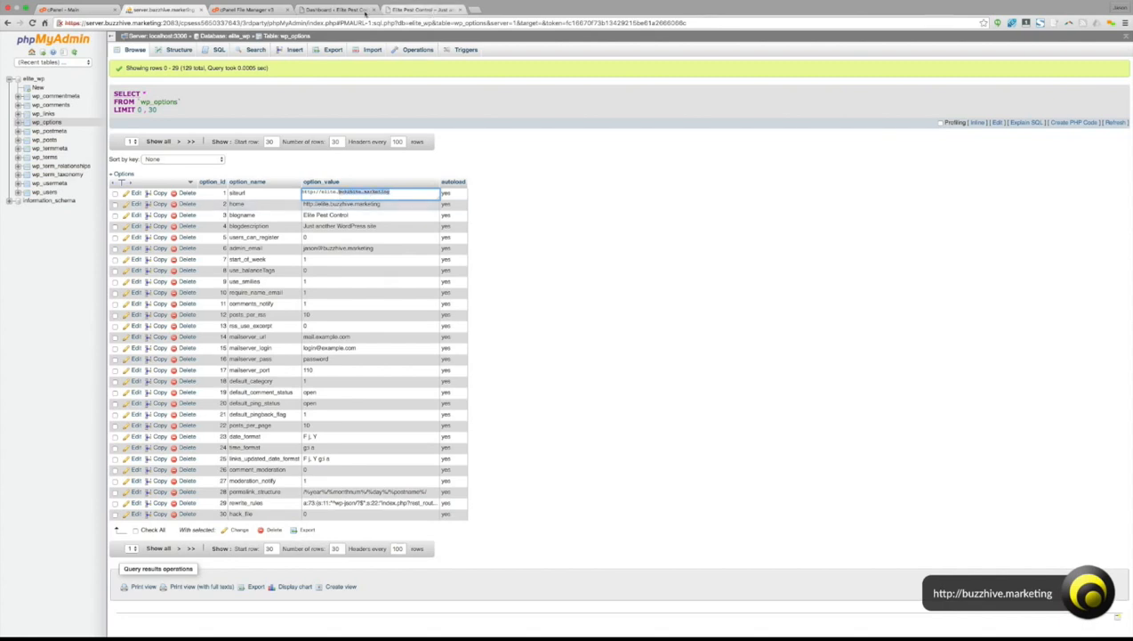
{"action": "left_click", "coordinate": [336, 10]}
Check the WordPress Address and the 'Just another WordPress site' Tagline under Settings > General.
{"action": "mouse_move", "coordinate": [39, 181]}
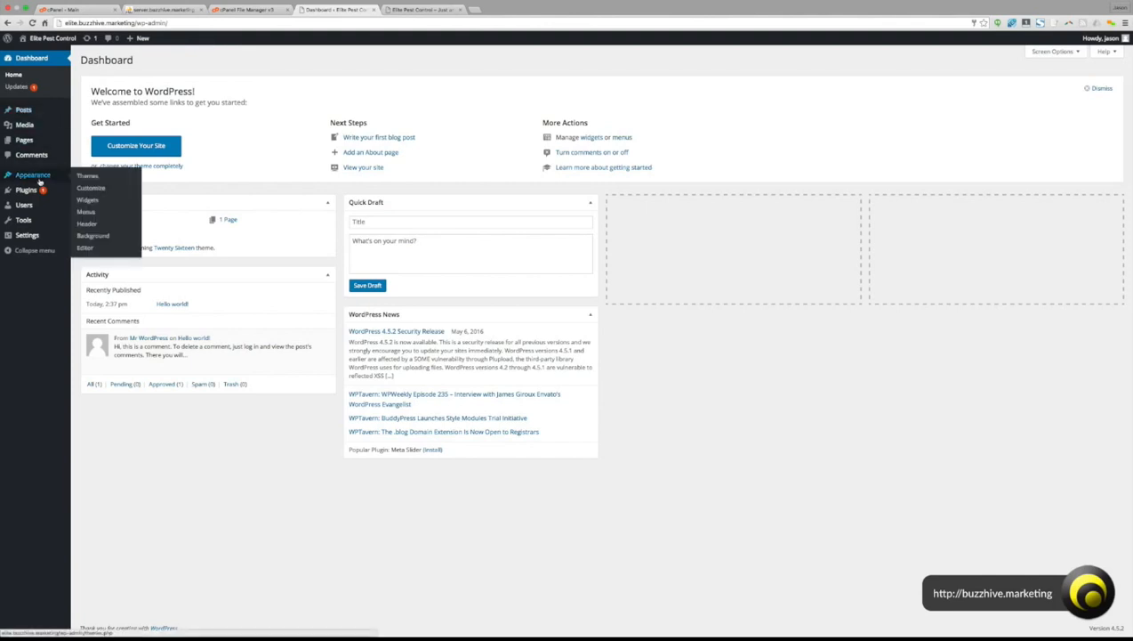
{"action": "mouse_move", "coordinate": [35, 235]}
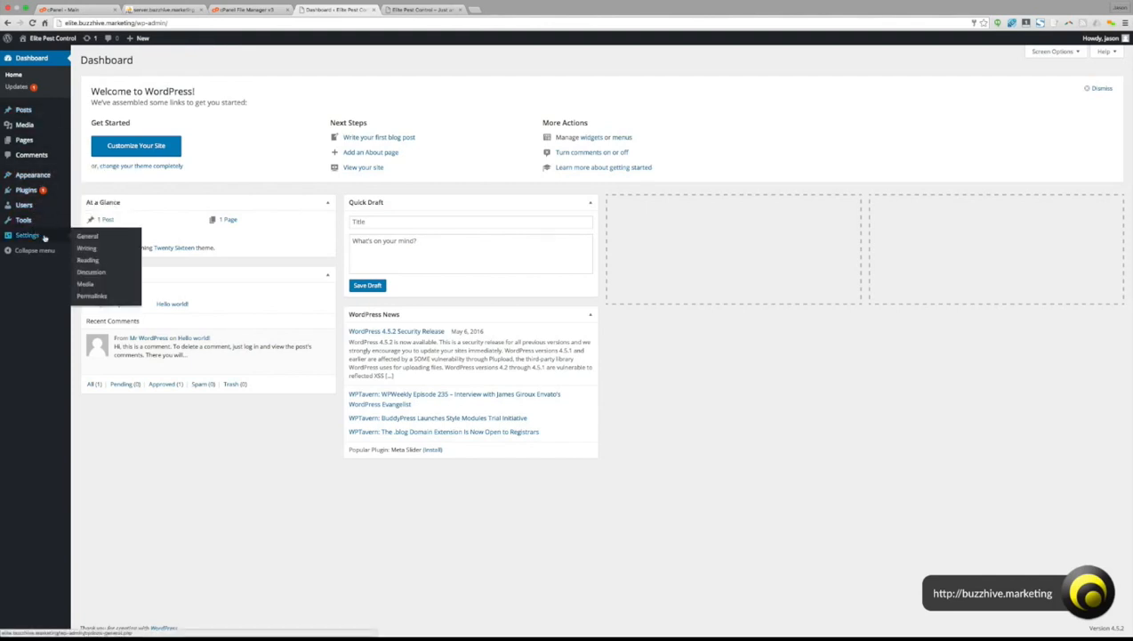
{"action": "left_click", "coordinate": [89, 238]}
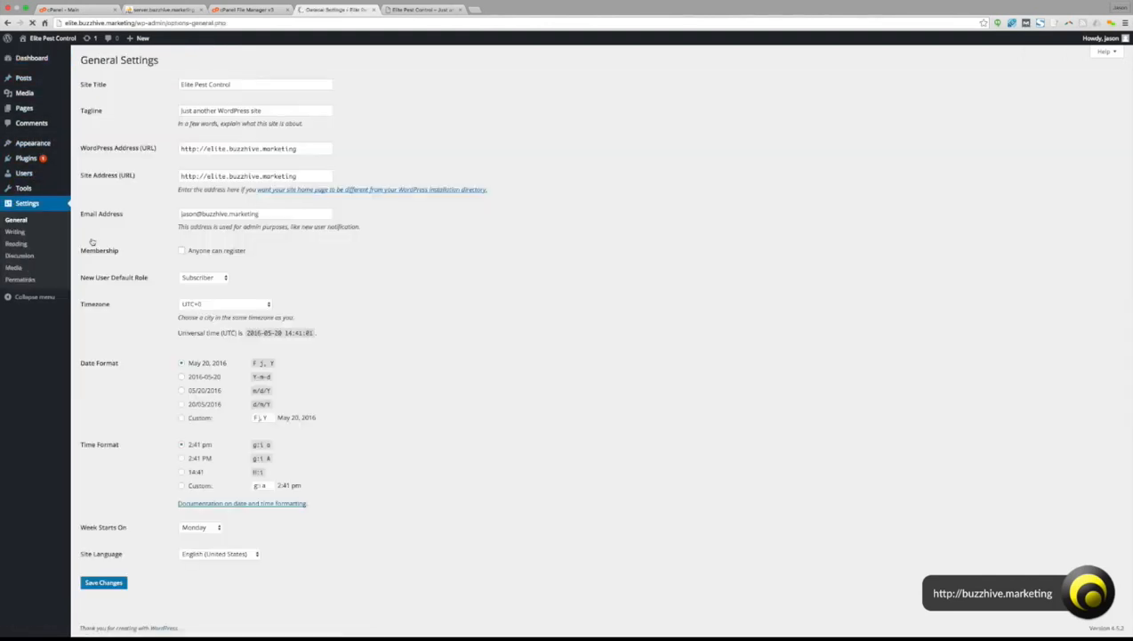
{"action": "left_click_drag", "start_coordinate": [315, 149], "coordinate": [173, 150]}
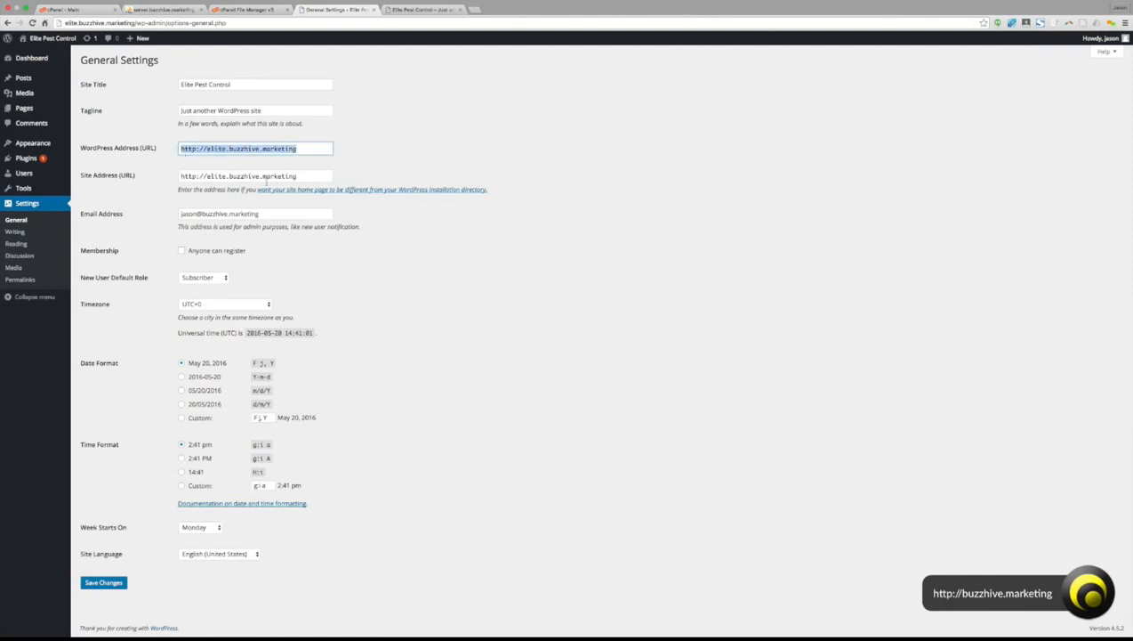
{"action": "left_click", "coordinate": [219, 110]}
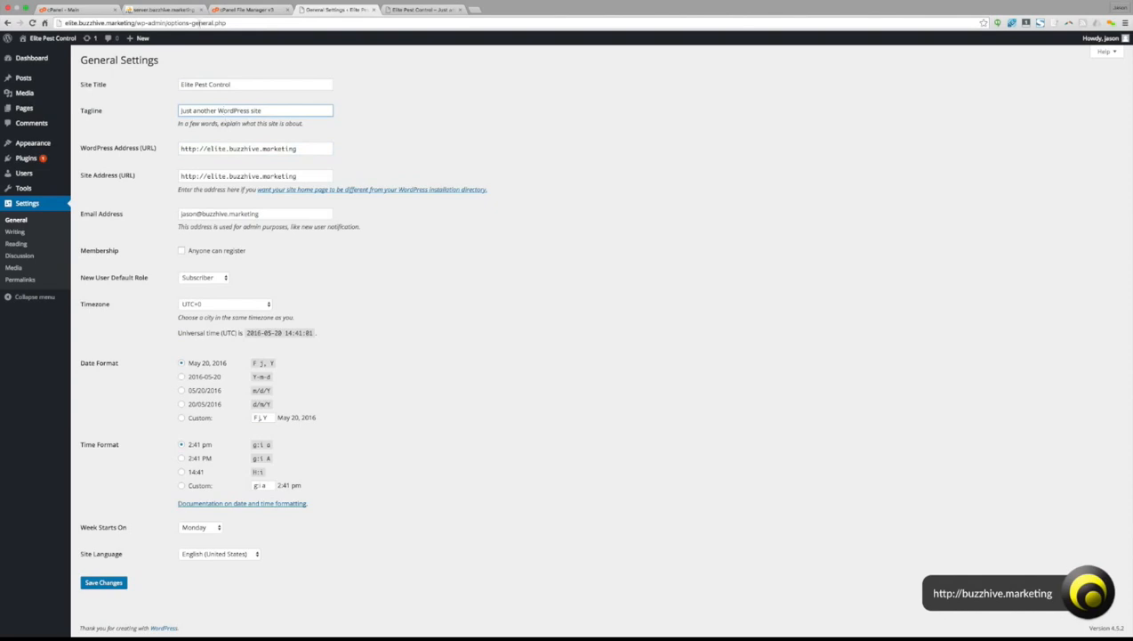
{"action": "left_click", "coordinate": [76, 9]}
{"action": "left_click", "coordinate": [167, 10]}
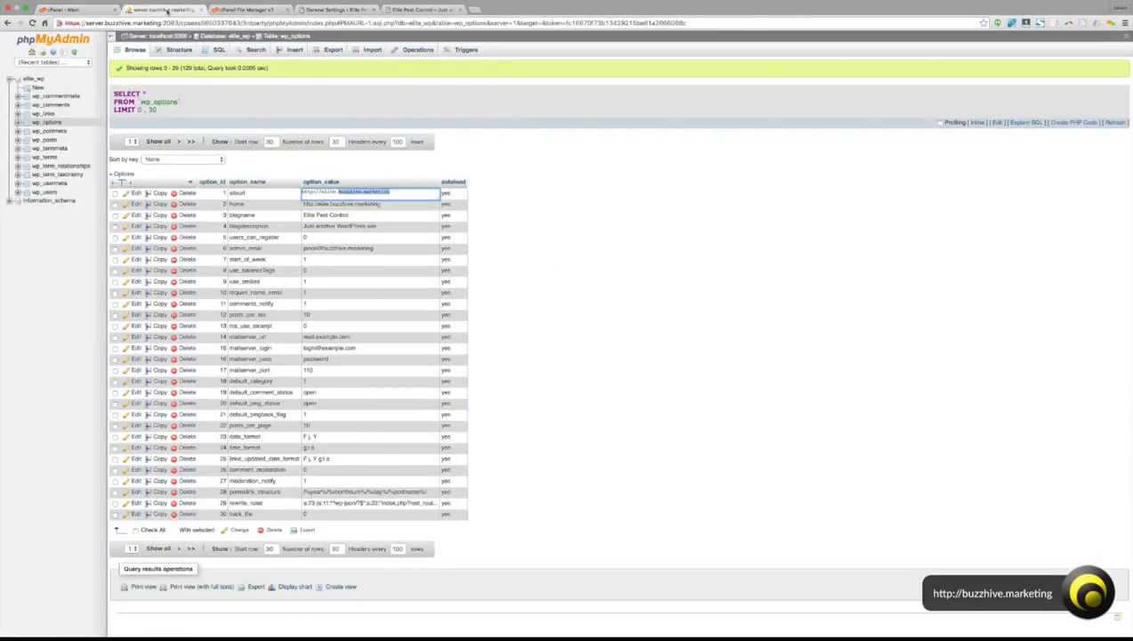
Change the blogdescription option_value in wp_options to 'Pest Control Company'.
{"action": "left_click", "coordinate": [373, 215]}
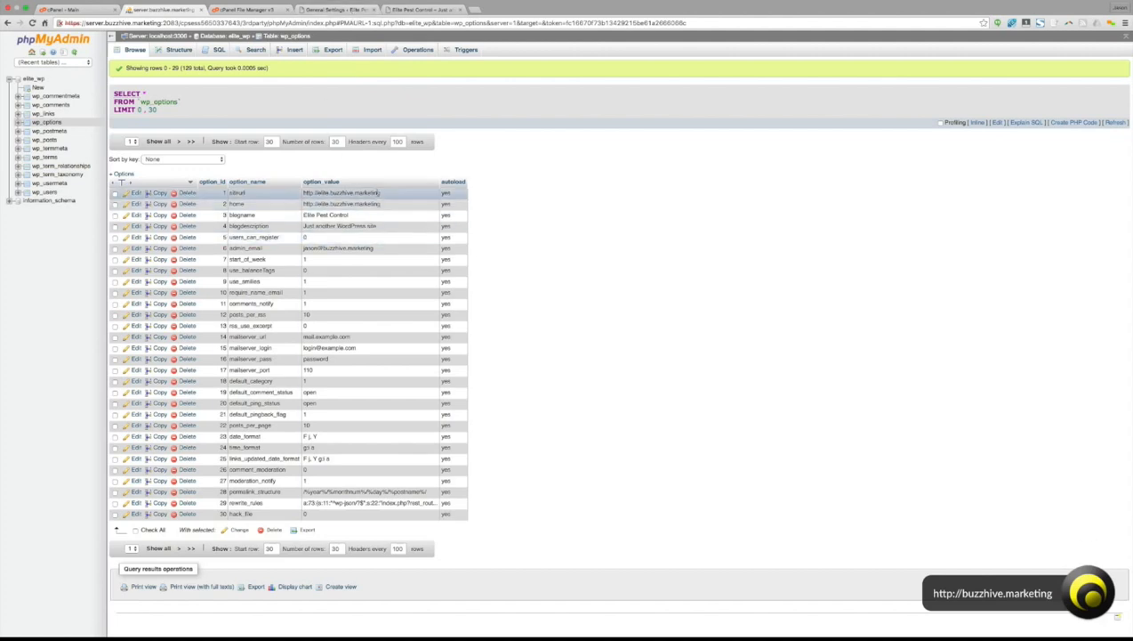
{"action": "double_click", "coordinate": [348, 225]}
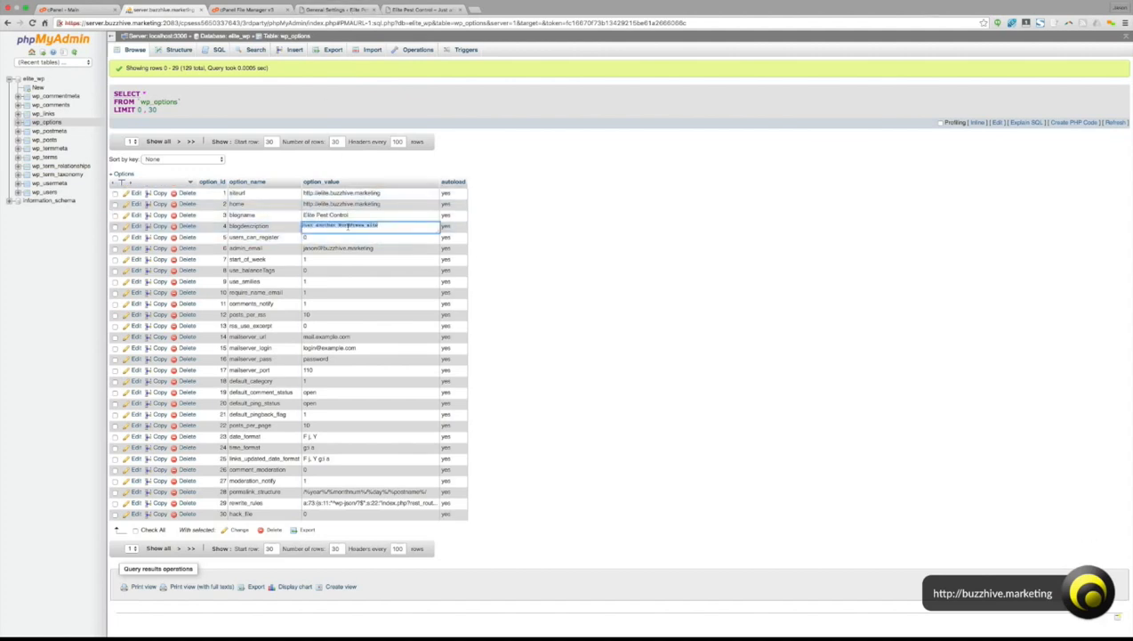
{"action": "type", "text": "Pest Control Company"}
{"action": "key", "text": "Return"}
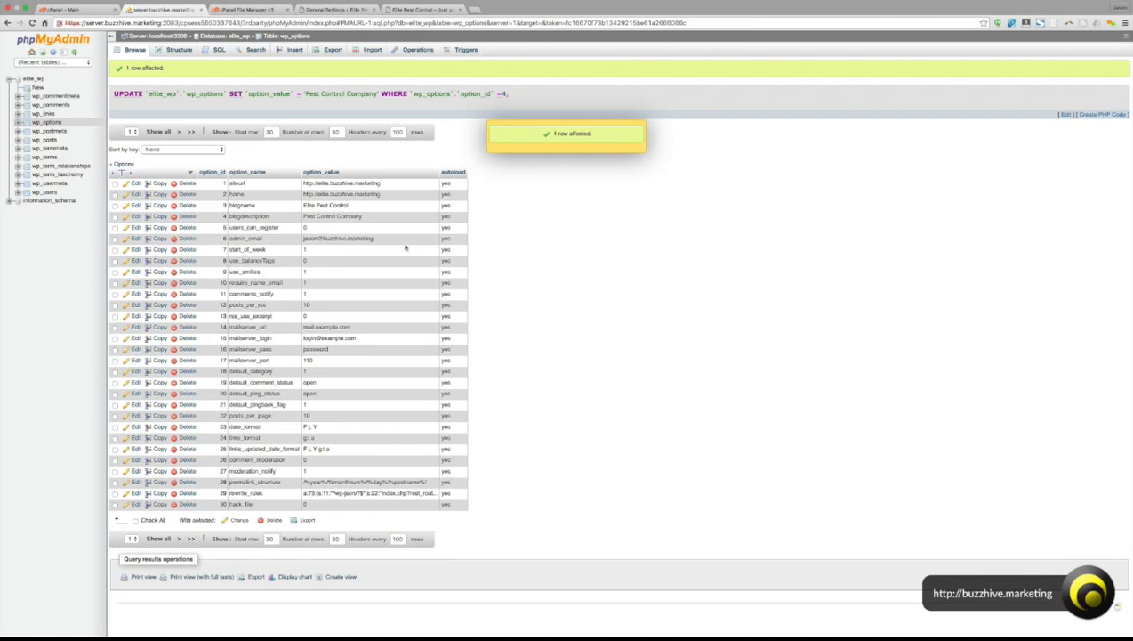
Reload WordPress General Settings to confirm the new tagline, then view the site's front page.
{"action": "left_click", "coordinate": [395, 9]}
{"action": "left_click", "coordinate": [336, 9]}
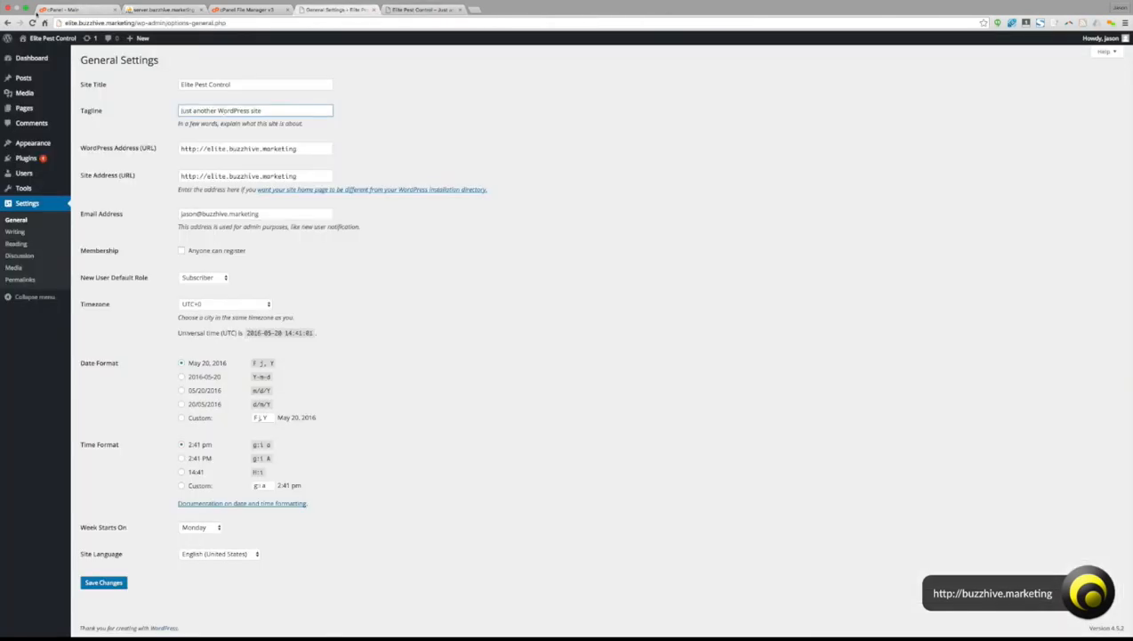
{"action": "left_click", "coordinate": [32, 23]}
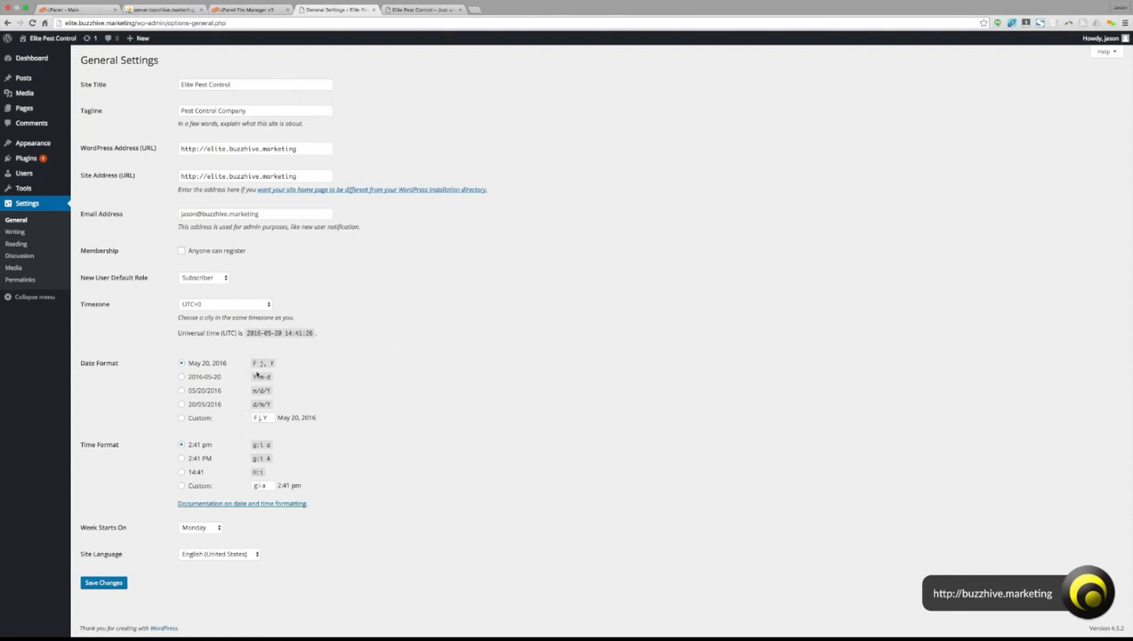
{"action": "left_click", "coordinate": [85, 9]}
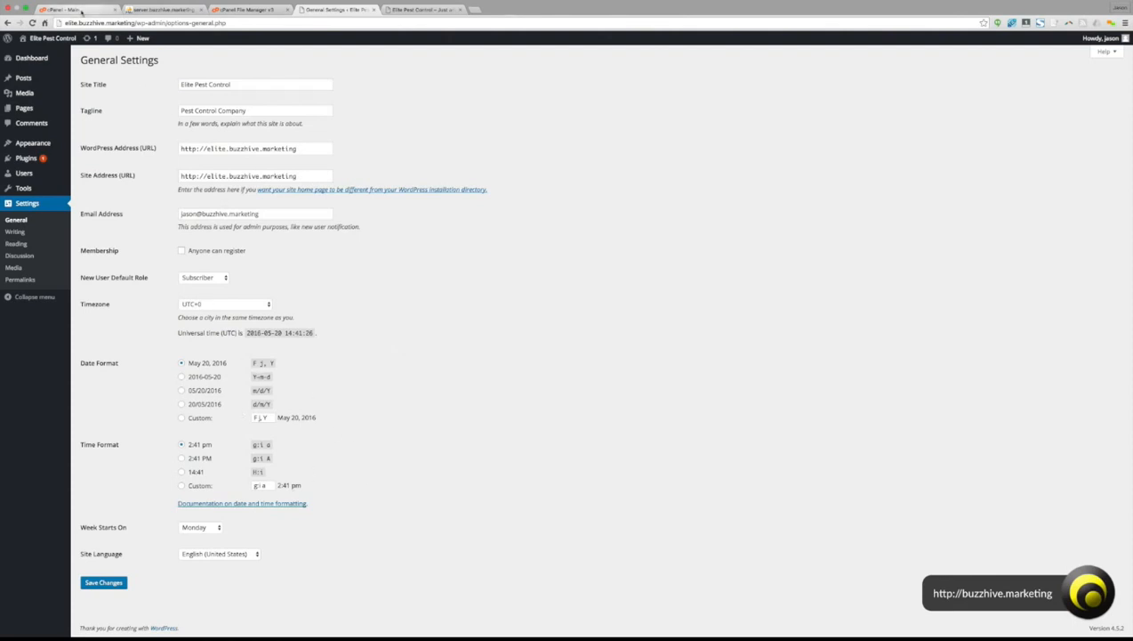
{"action": "left_click", "coordinate": [166, 11]}
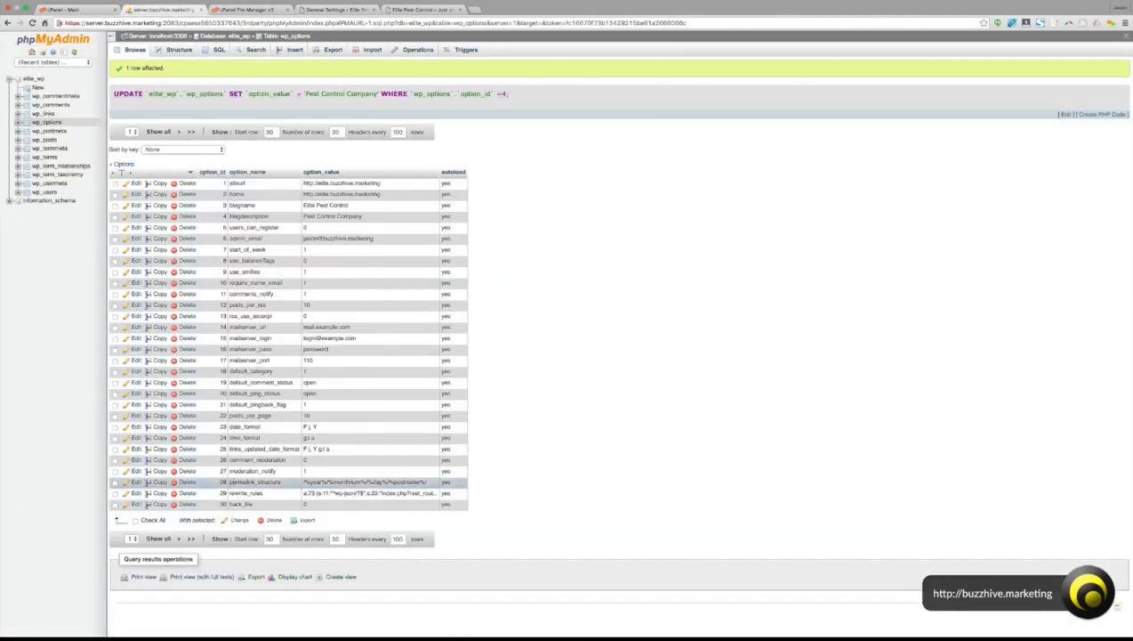
{"action": "left_click", "coordinate": [328, 10]}
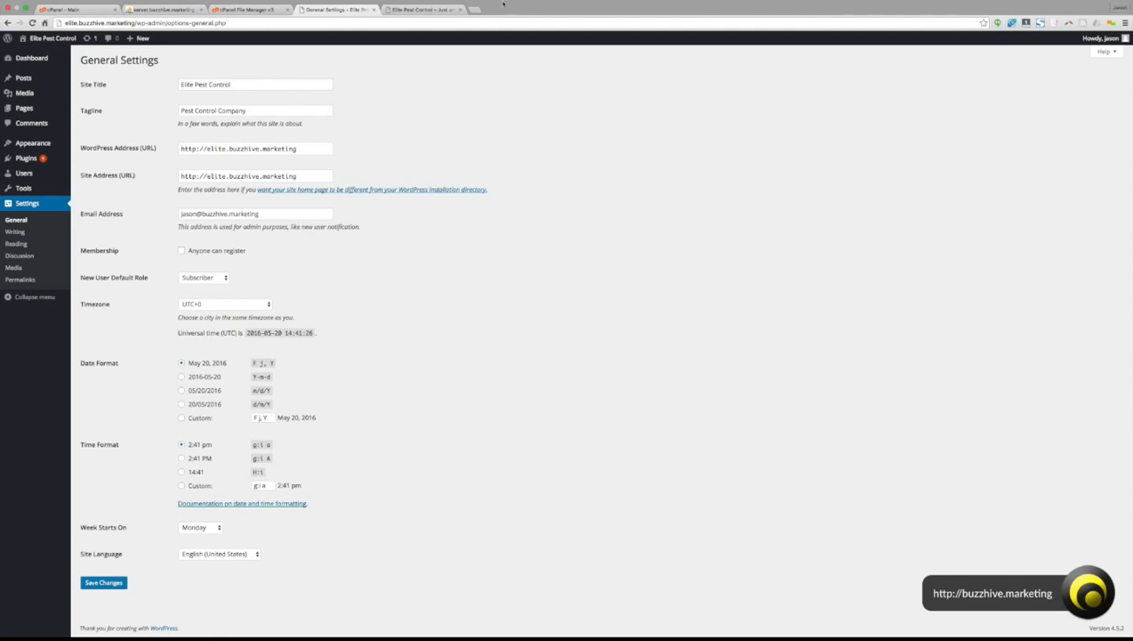
{"action": "left_click", "coordinate": [427, 9]}
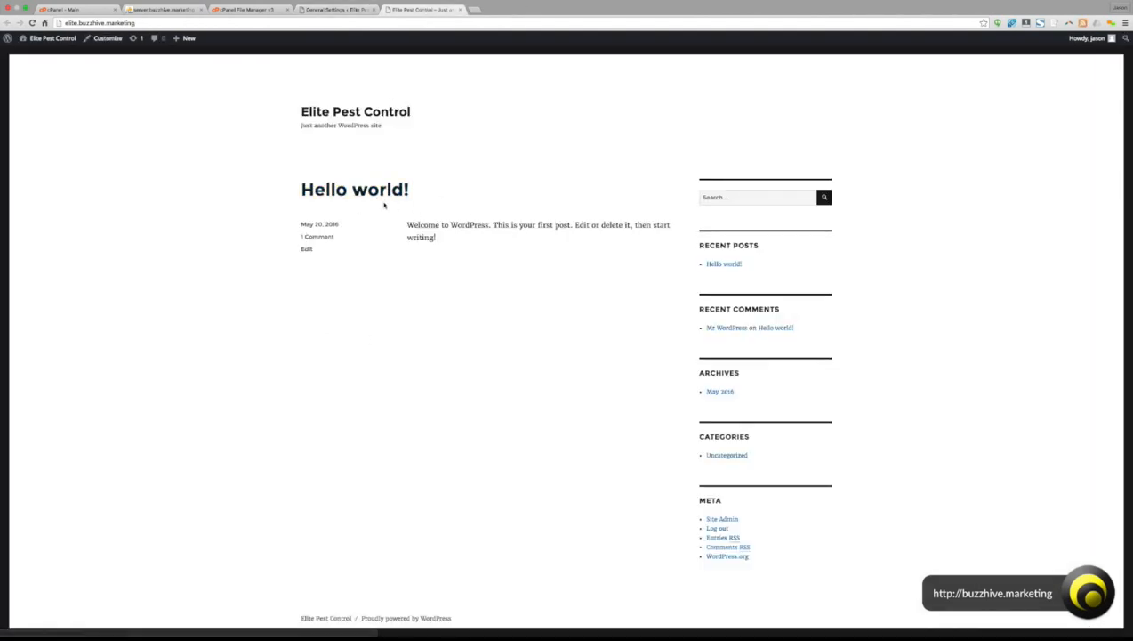
Activate the Twenty Fifteen theme from the WordPress Themes page.
{"action": "left_click", "coordinate": [312, 10]}
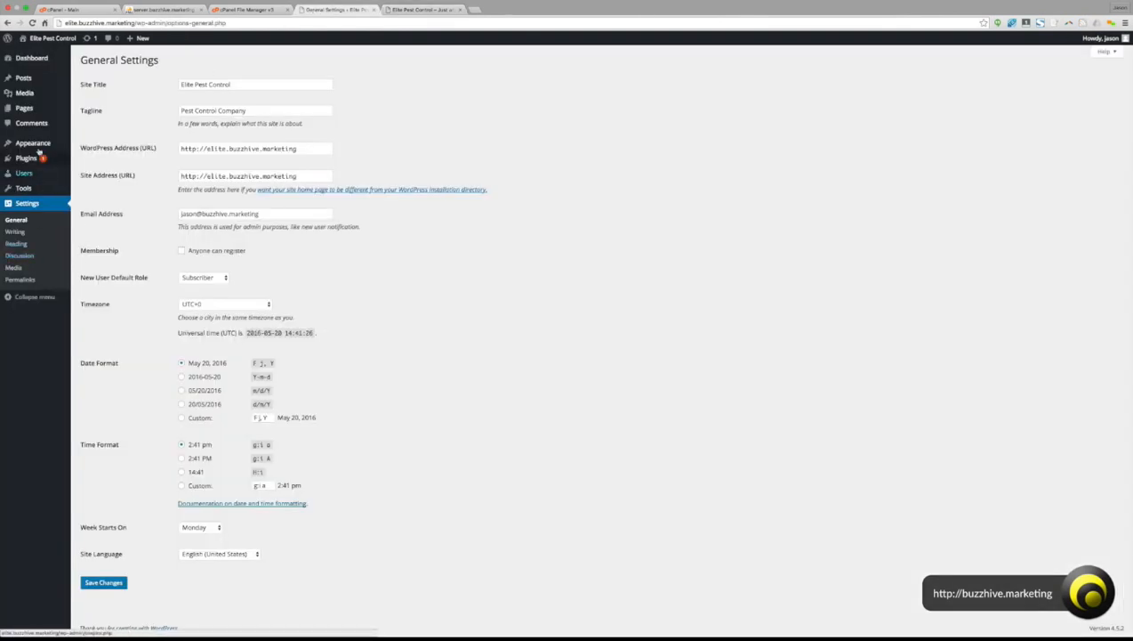
{"action": "mouse_move", "coordinate": [39, 147]}
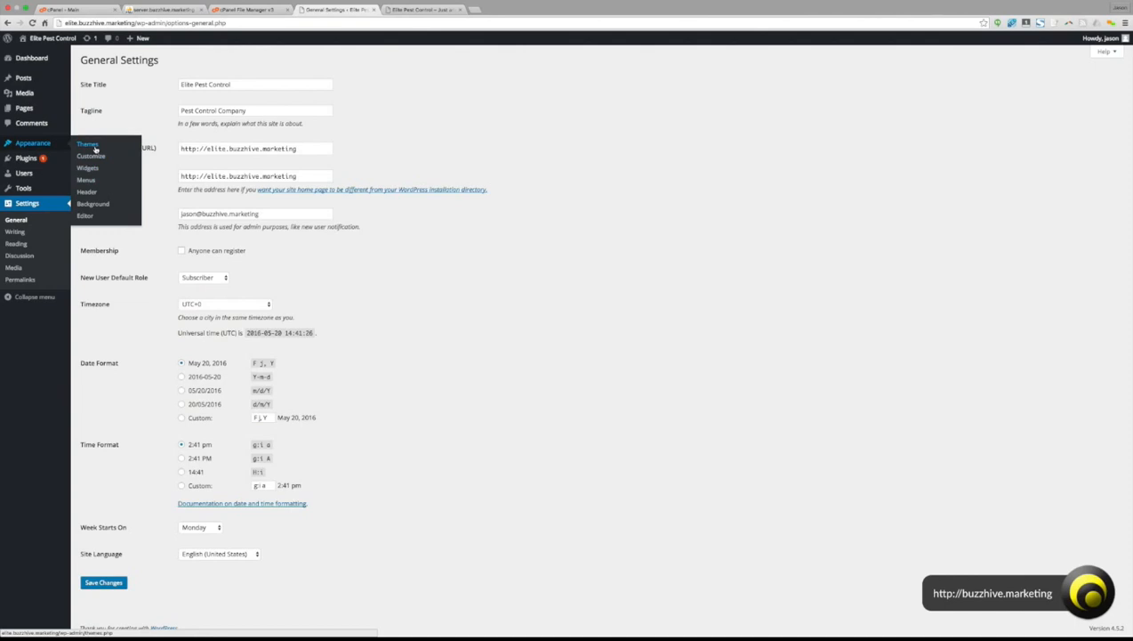
{"action": "left_click", "coordinate": [94, 146]}
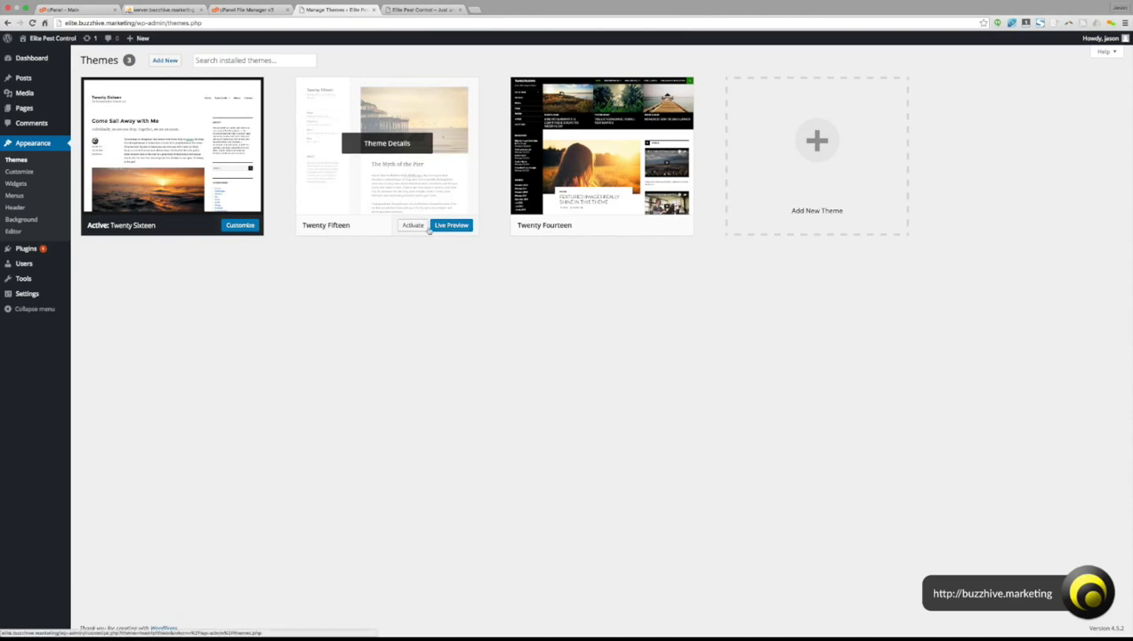
{"action": "left_click", "coordinate": [413, 229]}
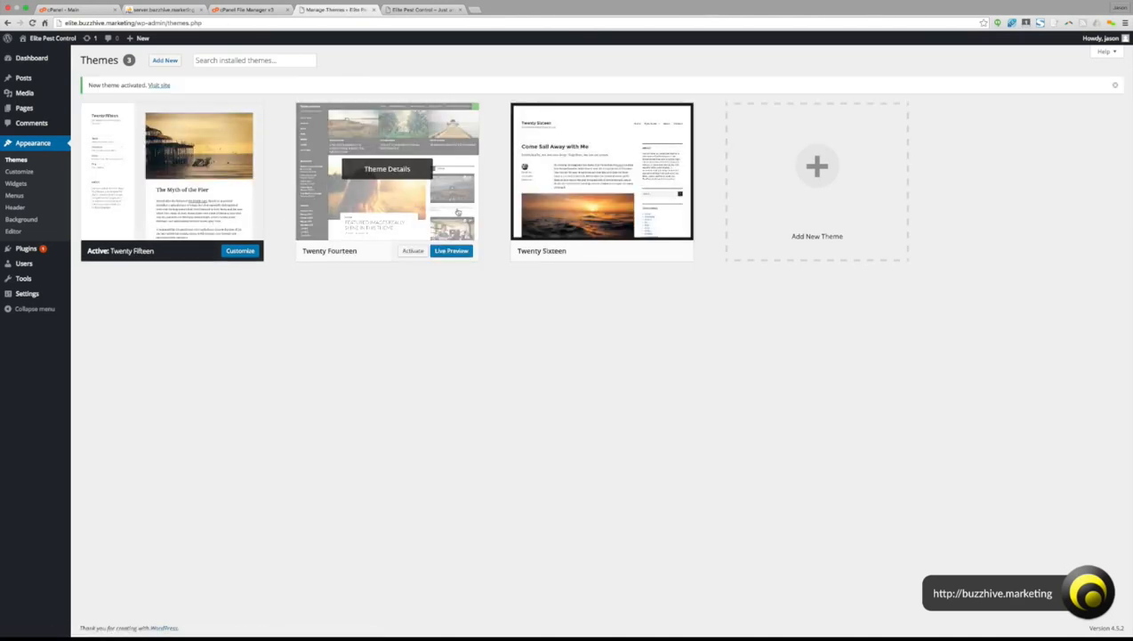
Reload the live front page to see Twenty Fifteen with the Pest Control Company tagline.
{"action": "left_click", "coordinate": [420, 8]}
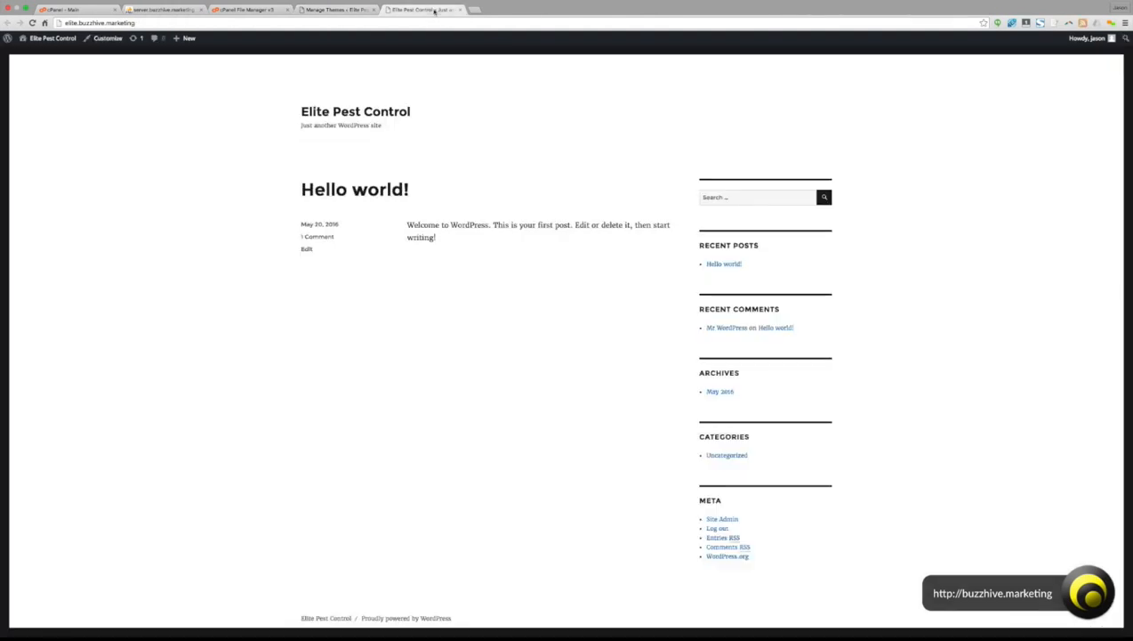
{"action": "left_click", "coordinate": [34, 22]}
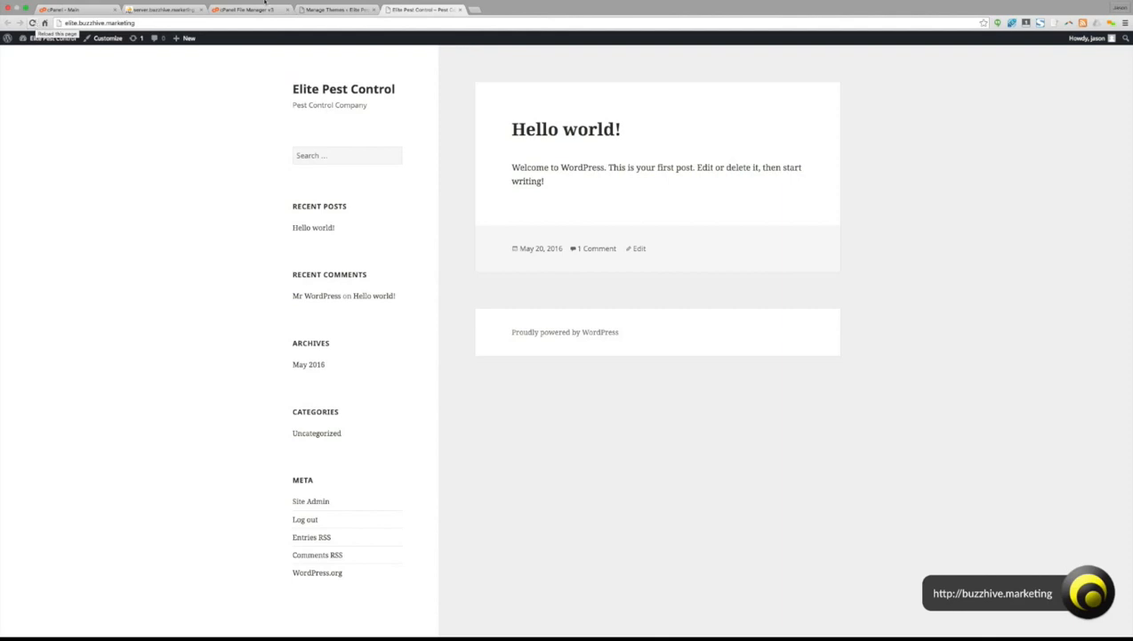
{"action": "left_click", "coordinate": [332, 9]}
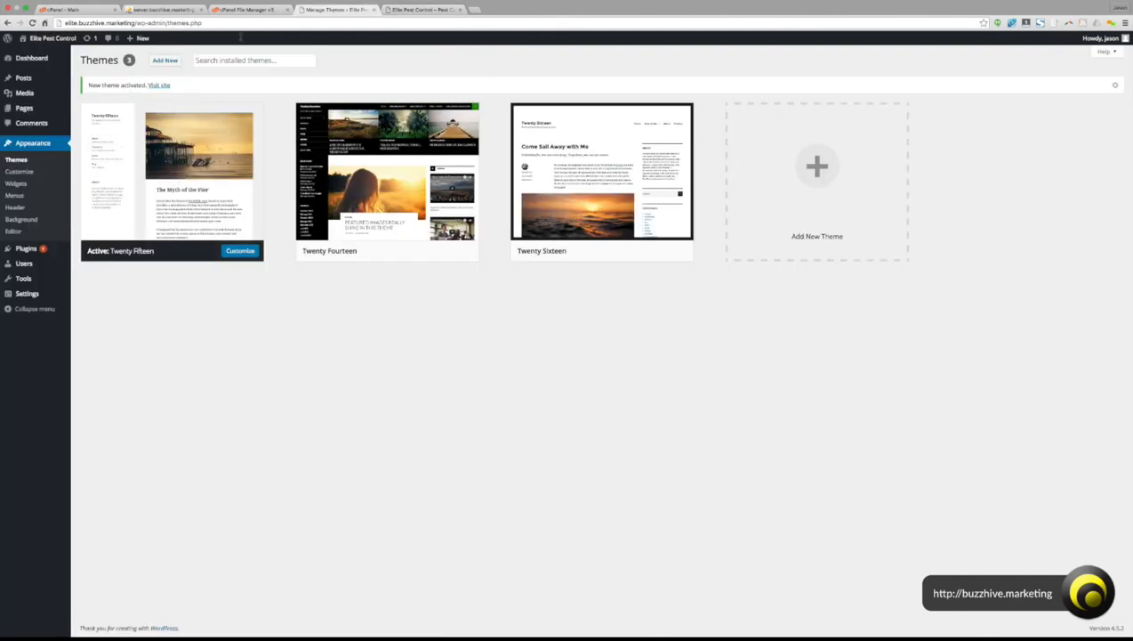
Search the WordPress theme directory for 'green' instead of 'pest control'.
{"action": "left_click", "coordinate": [165, 60]}
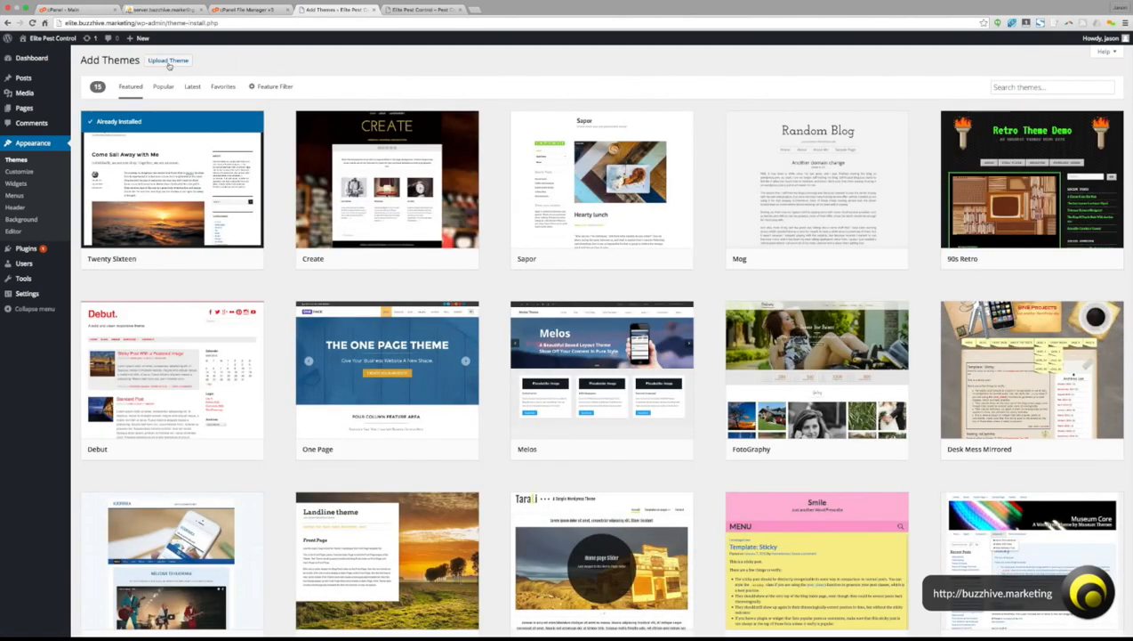
{"action": "left_click", "coordinate": [1047, 89]}
{"action": "type", "text": "pest control"}
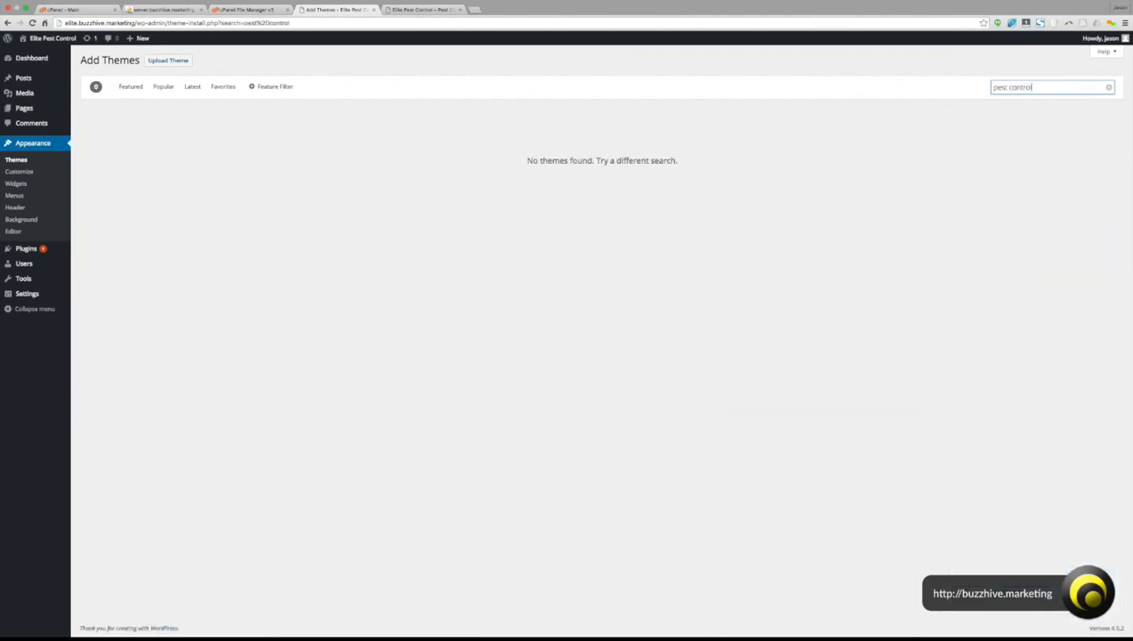
{"action": "key", "text": "BackSpace"}
{"action": "key", "text": "BackSpace"}
{"action": "key", "text": "BackSpace"}
{"action": "key", "text": "BackSpace"}
{"action": "key", "text": "BackSpace"}
{"action": "key", "text": "BackSpace"}
{"action": "key", "text": "BackSpace"}
{"action": "key", "text": "BackSpace"}
{"action": "key", "text": "BackSpace"}
{"action": "key", "text": "BackSpace"}
{"action": "key", "text": "BackSpace"}
{"action": "key", "text": "BackSpace"}
{"action": "type", "text": "green"}
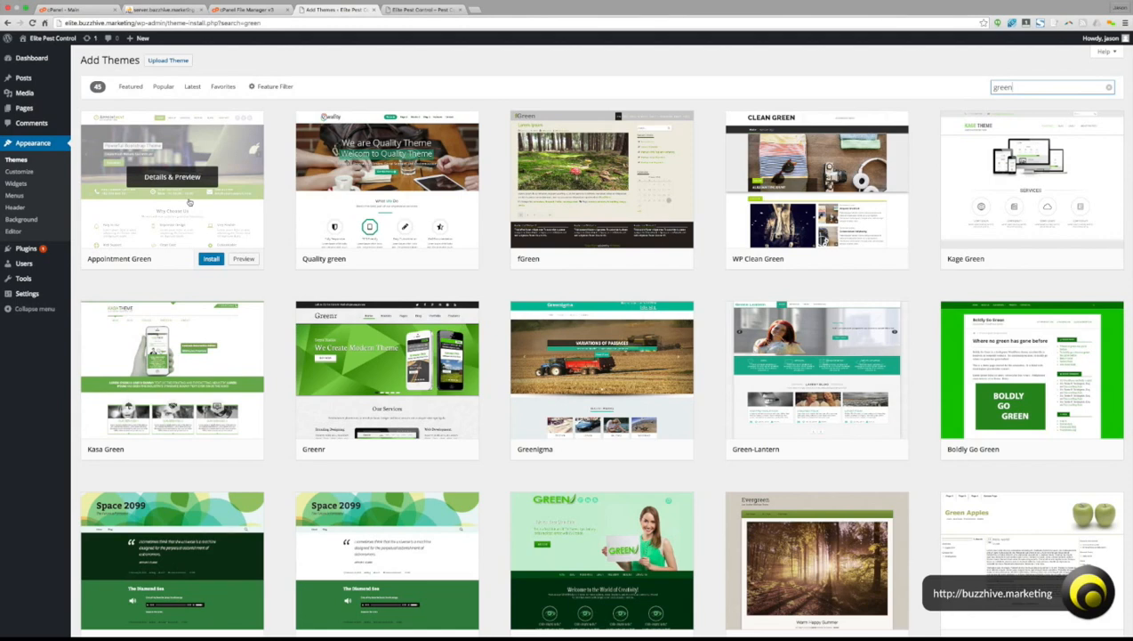
Install and activate the Appointment Green theme, then go to the site's front page.
{"action": "left_click", "coordinate": [210, 259]}
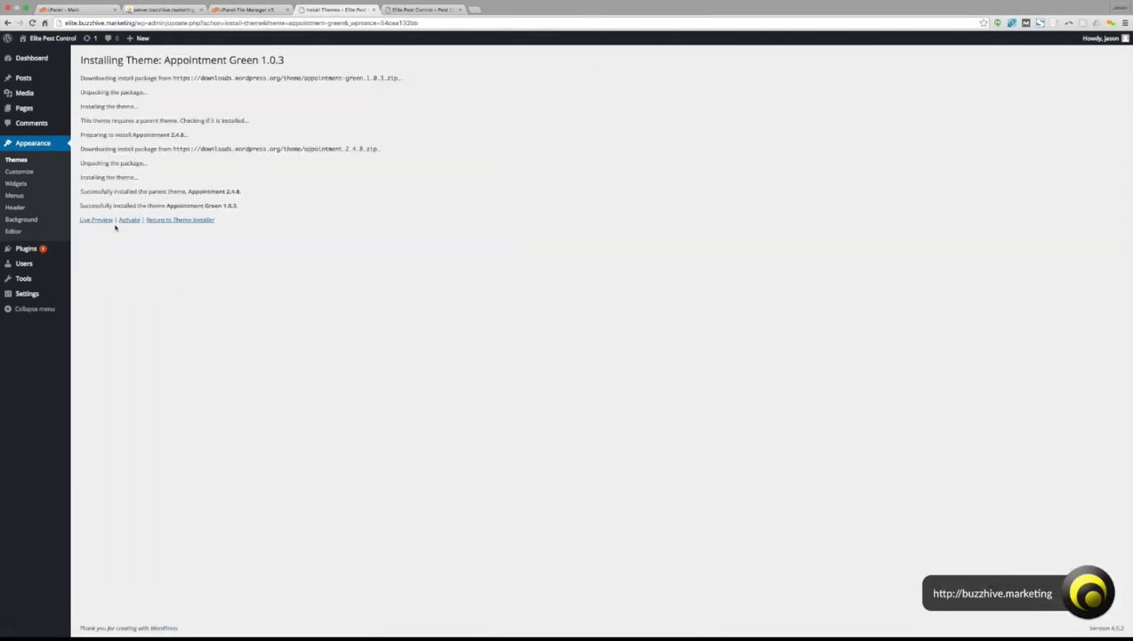
{"action": "left_click", "coordinate": [132, 221]}
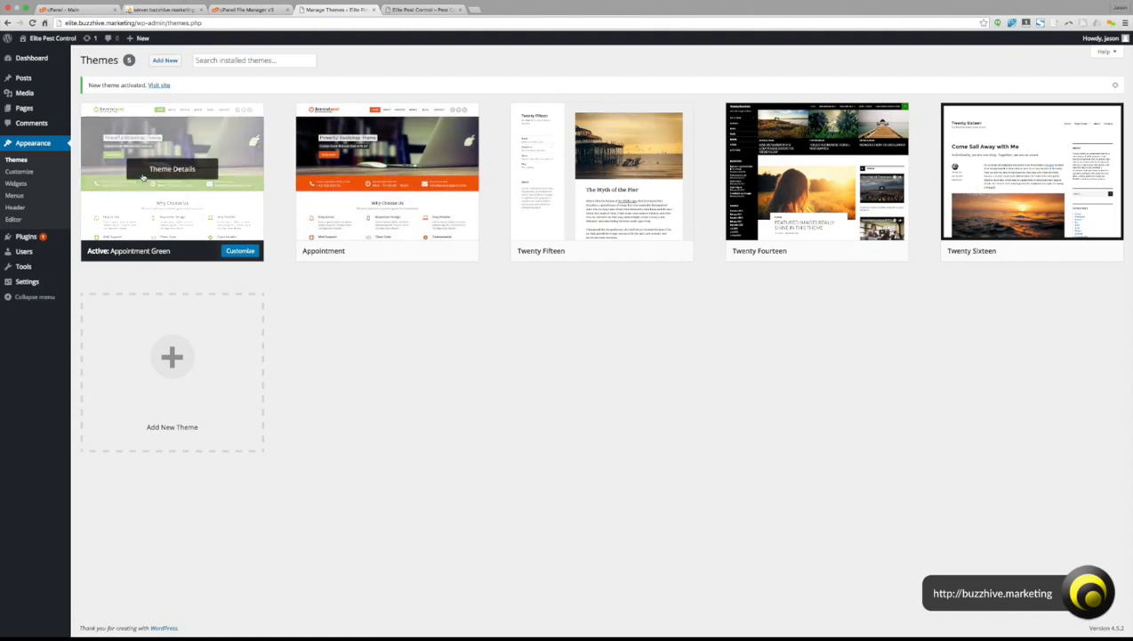
{"action": "mouse_move", "coordinate": [396, 214]}
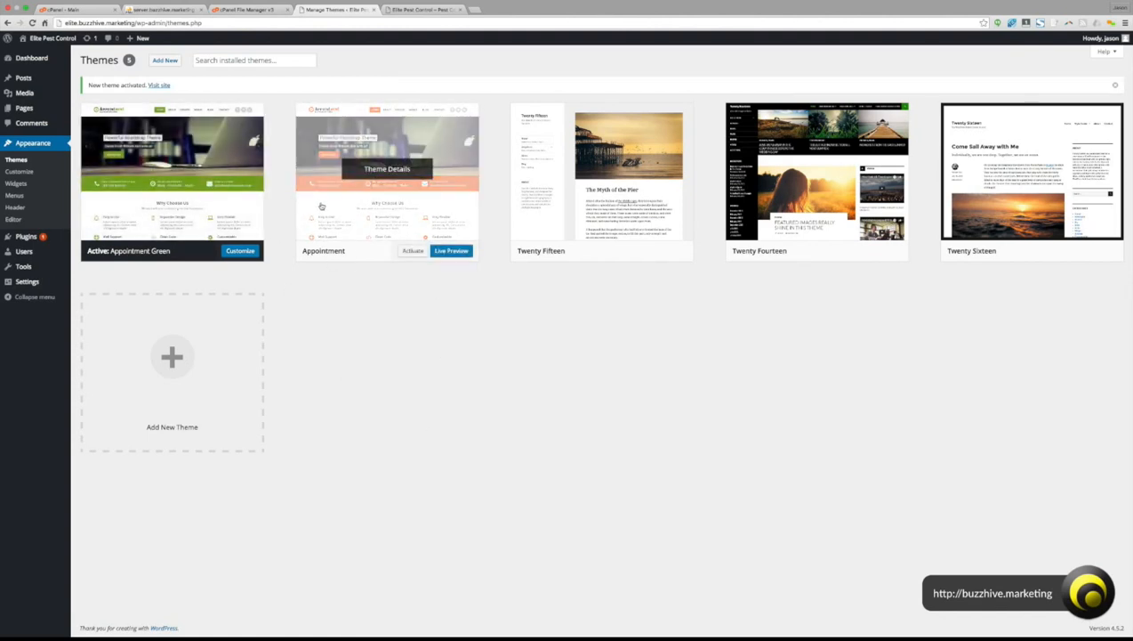
{"action": "left_click", "coordinate": [423, 11]}
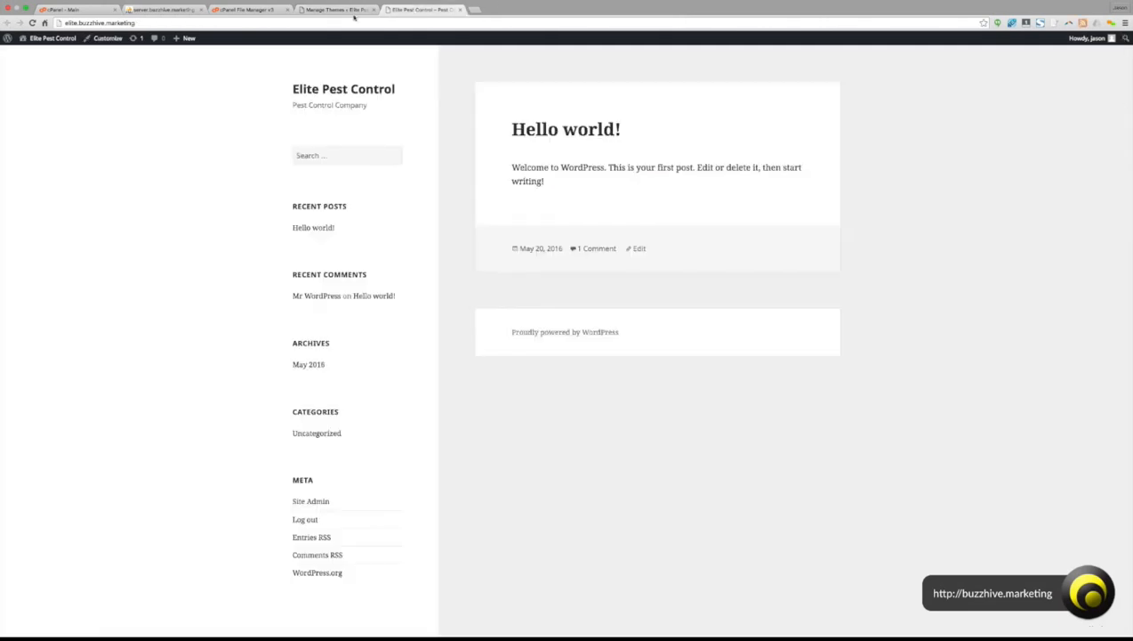
Reload the front page and scroll through the new green Appointment design.
{"action": "left_click", "coordinate": [31, 23]}
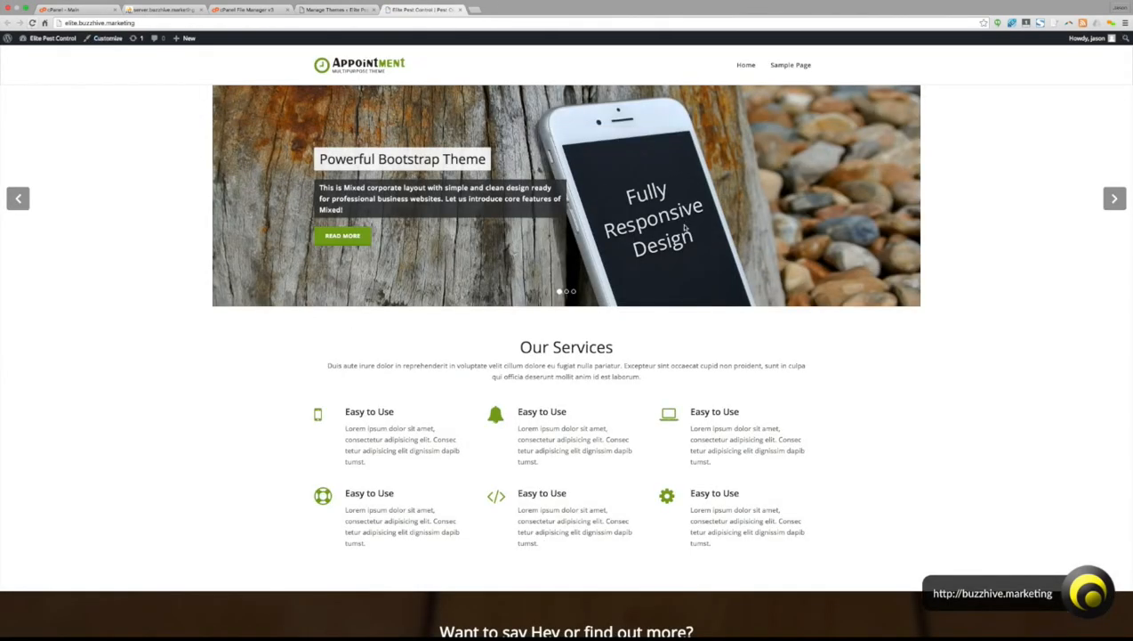
{"action": "scroll", "coordinate": [961, 449], "scroll_direction": "down", "scroll_amount": 2}
{"action": "scroll", "coordinate": [962, 450], "scroll_direction": "up", "scroll_amount": 2}
{"action": "scroll", "coordinate": [962, 449], "scroll_direction": "down", "scroll_amount": 4}
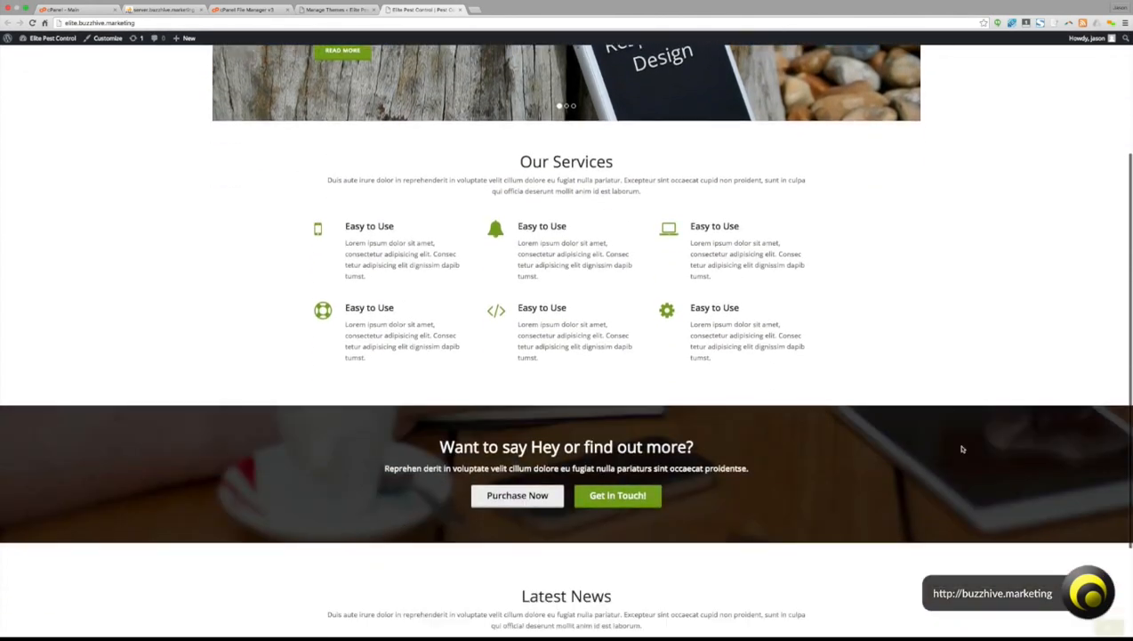
{"action": "scroll", "coordinate": [962, 450], "scroll_direction": "up", "scroll_amount": 4}
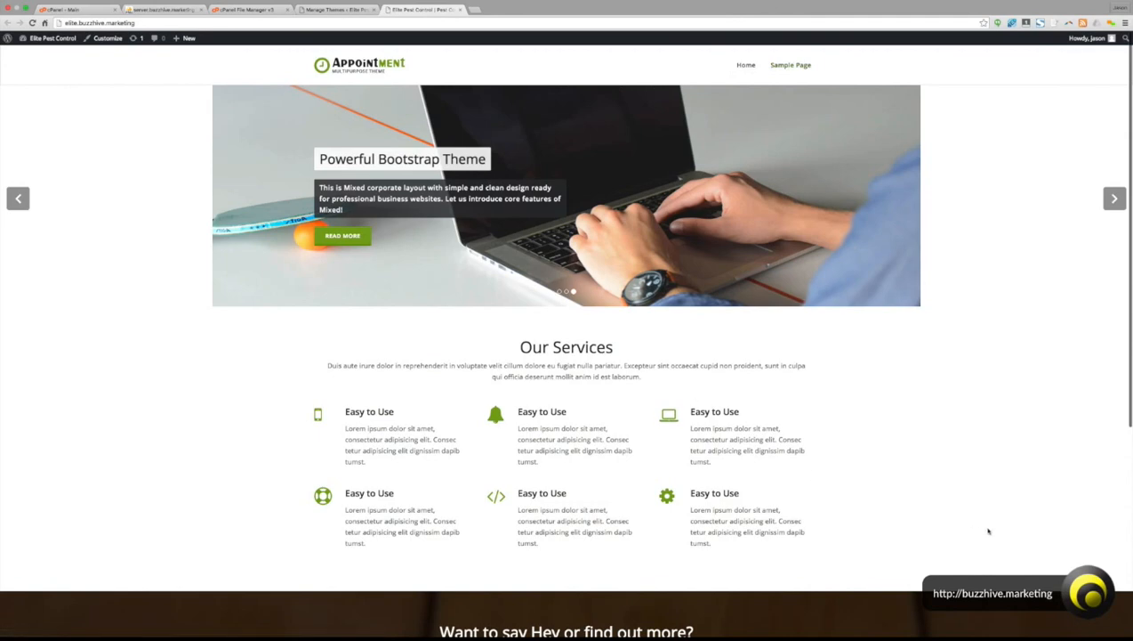
{"action": "scroll", "coordinate": [985, 529], "scroll_direction": "down", "scroll_amount": 4}
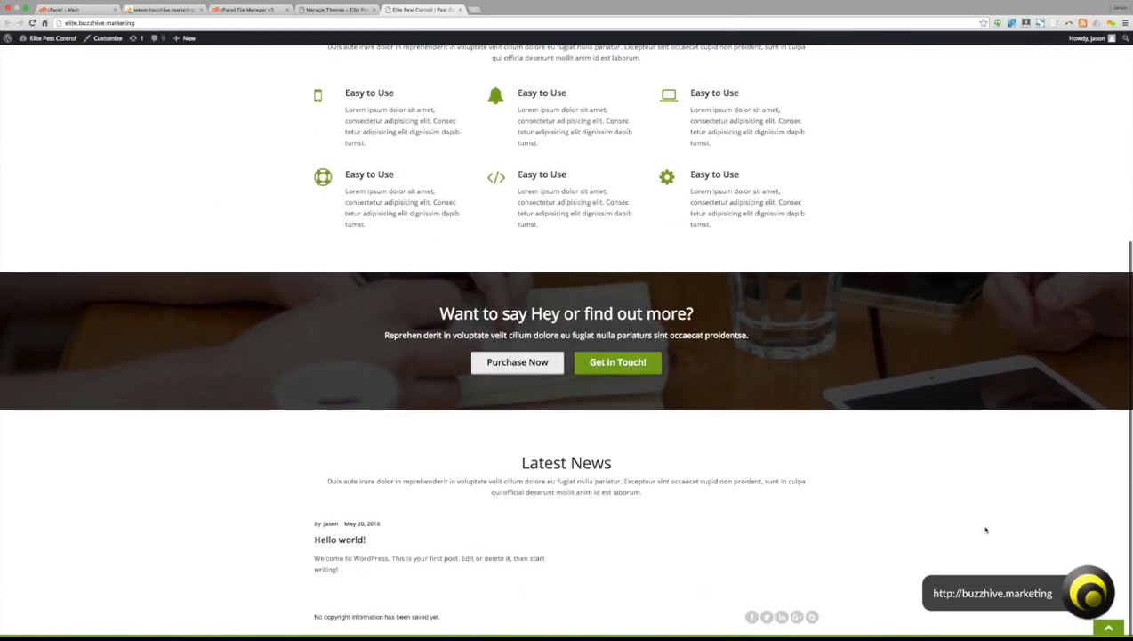
{"action": "scroll", "coordinate": [984, 530], "scroll_direction": "up", "scroll_amount": 5}
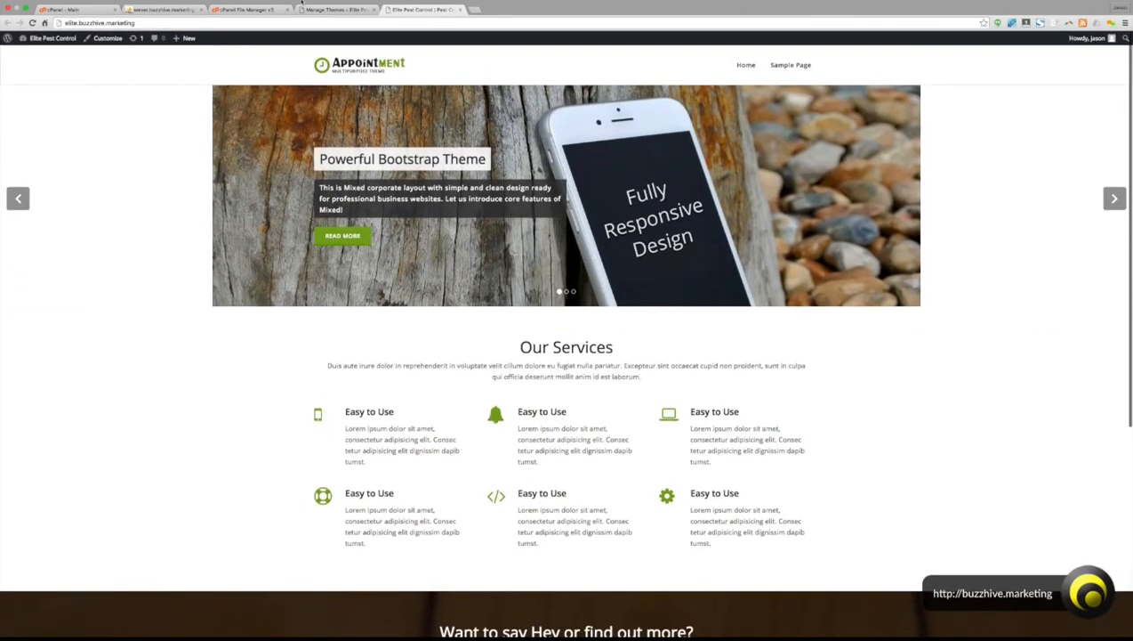
Check the Themes admin page and front page, then go to the cPanel File Manager.
{"action": "left_click", "coordinate": [319, 10]}
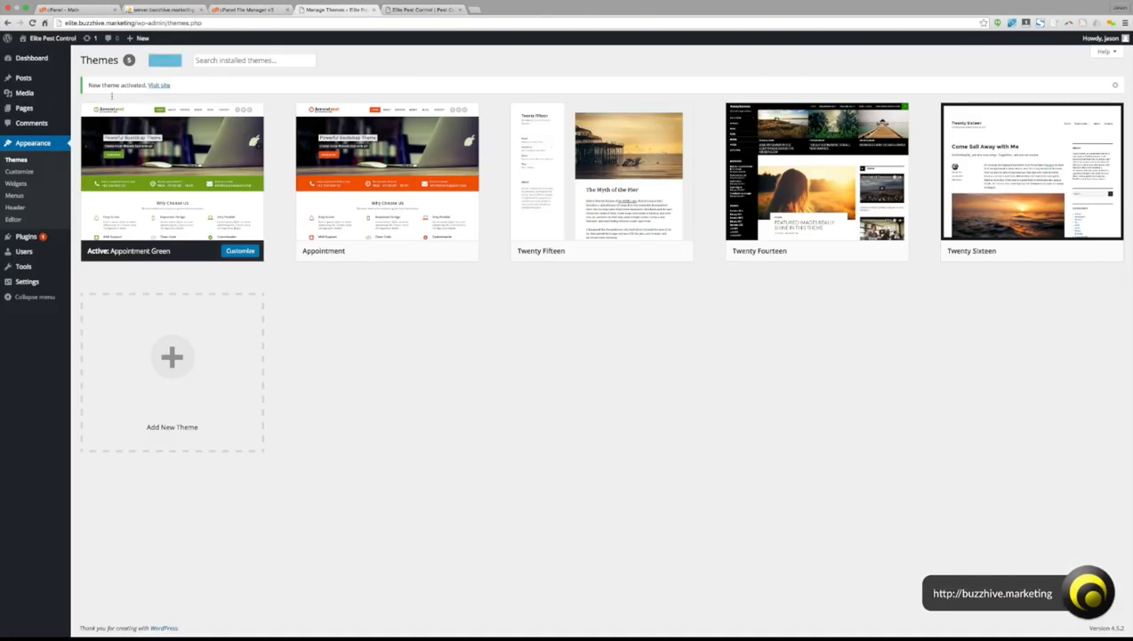
{"action": "mouse_move", "coordinate": [36, 276]}
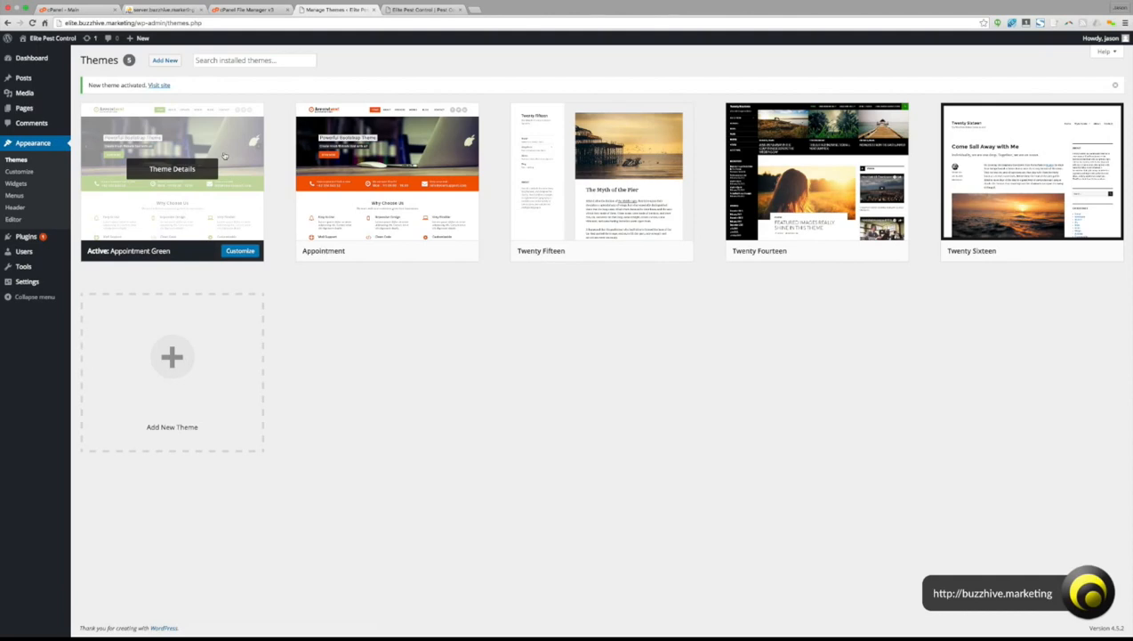
{"action": "left_click", "coordinate": [423, 9]}
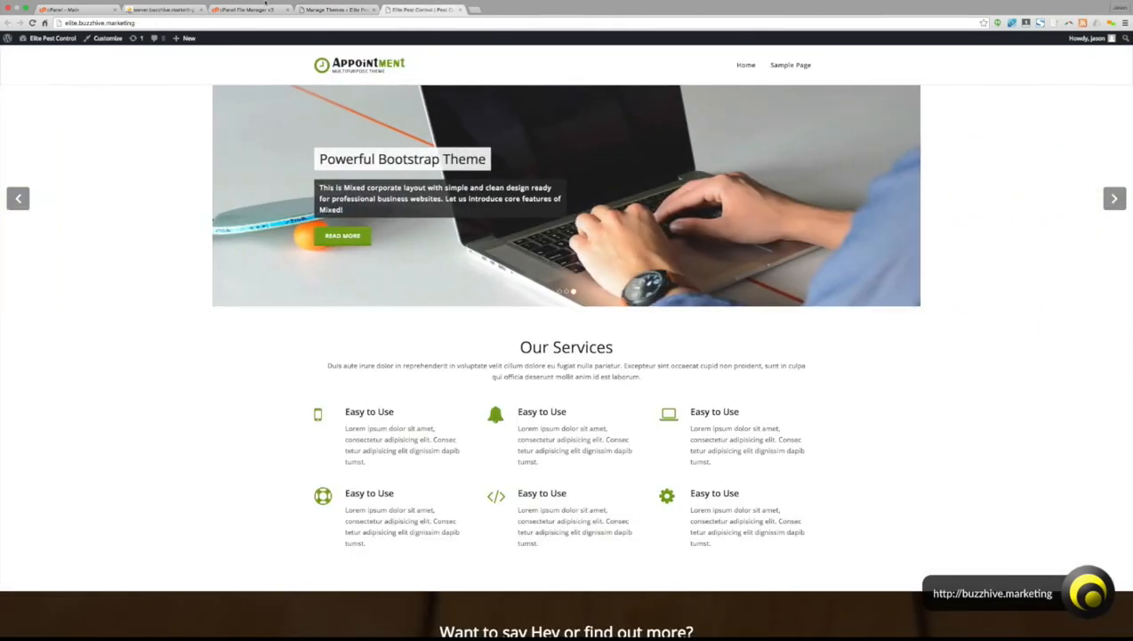
{"action": "left_click", "coordinate": [234, 18]}
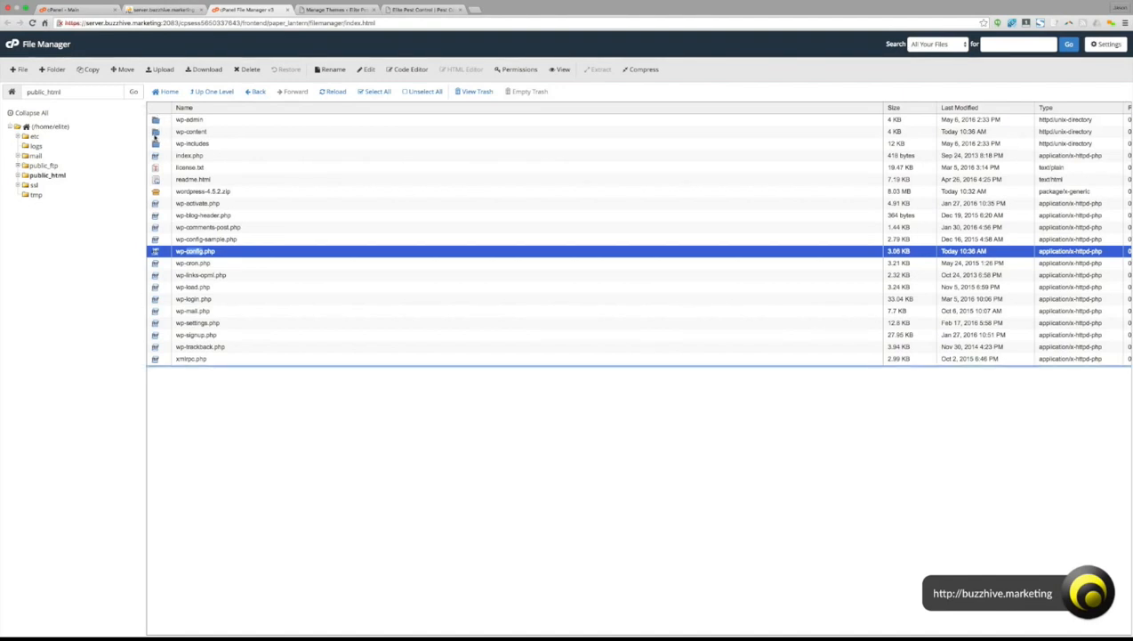
Browse into wp-content/themes/appointment-green in File Manager, then return to the WordPress Themes page.
{"action": "double_click", "coordinate": [157, 133]}
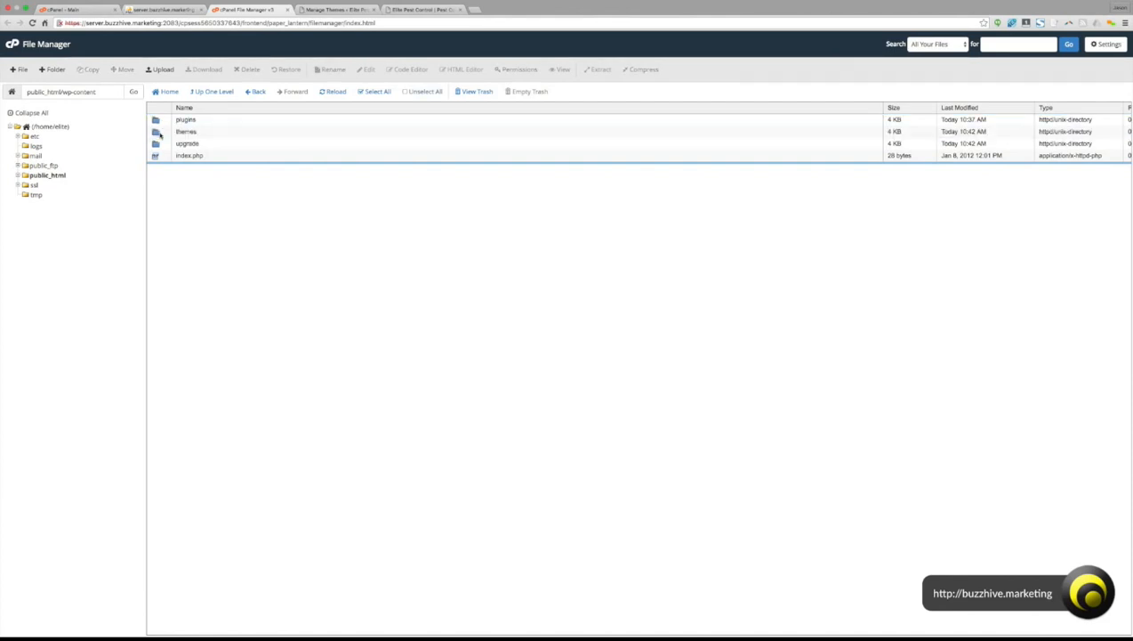
{"action": "double_click", "coordinate": [160, 132]}
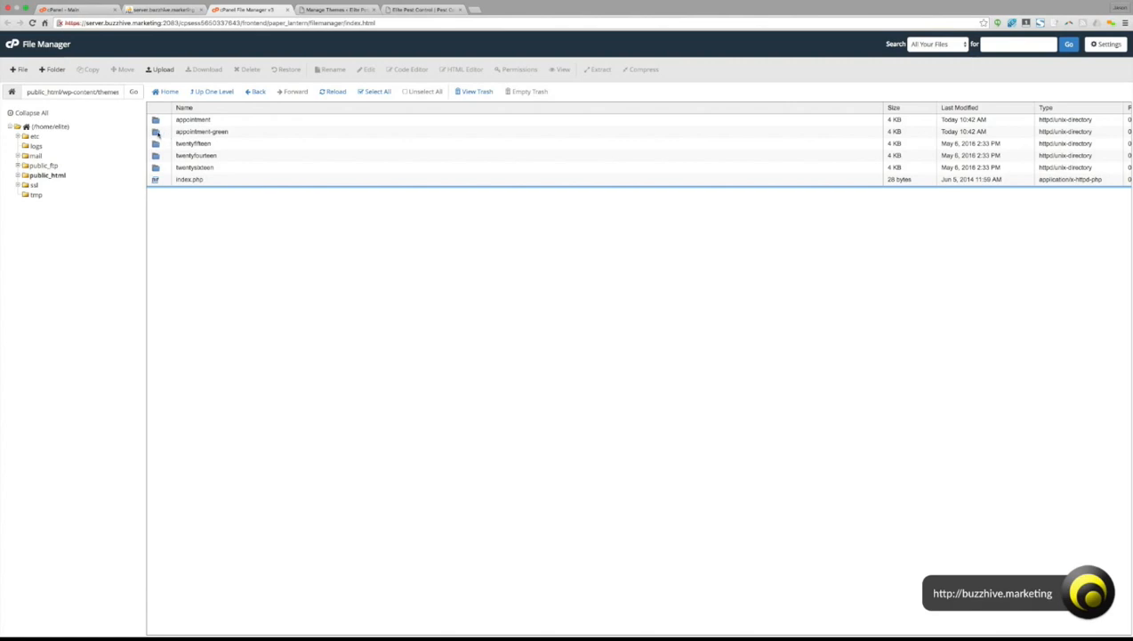
{"action": "double_click", "coordinate": [158, 132]}
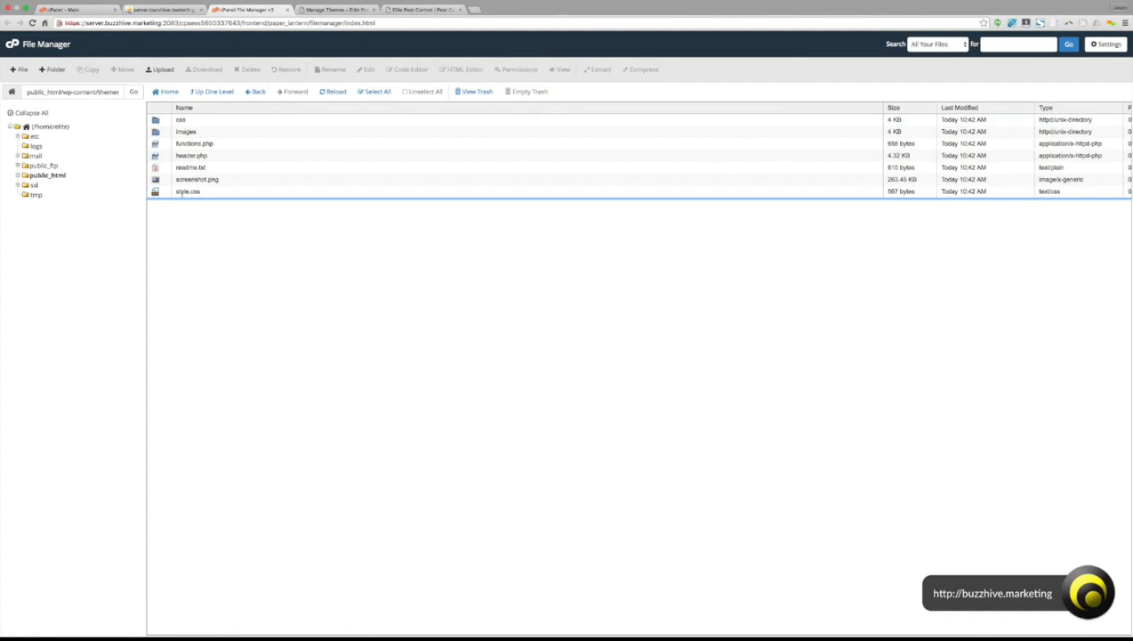
{"action": "left_click", "coordinate": [329, 10]}
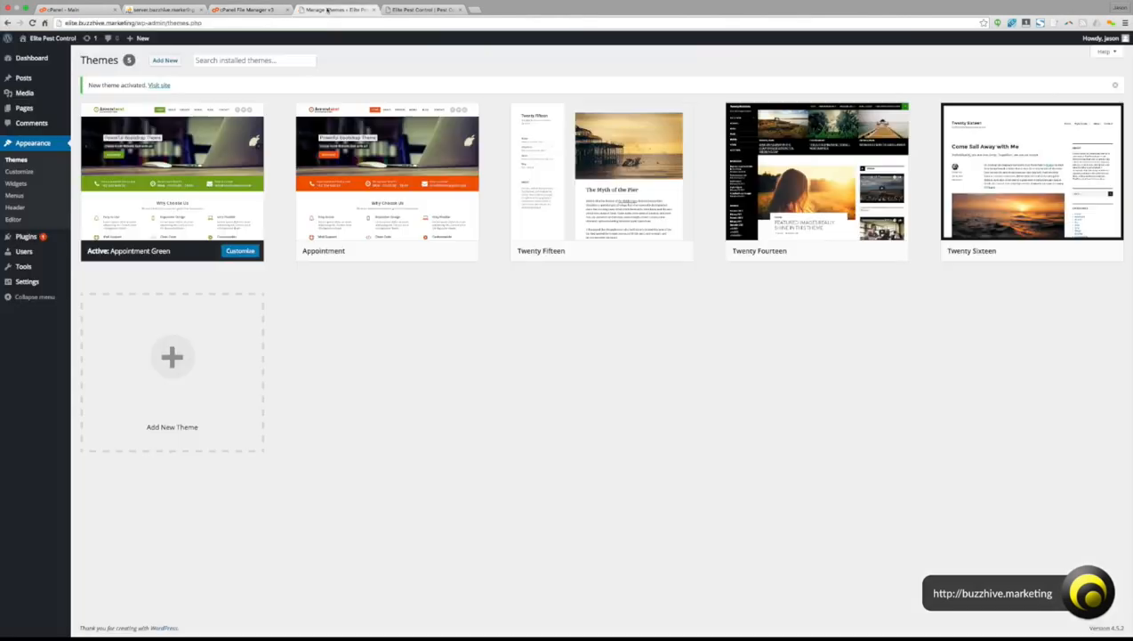
View Appointment Green's style.css in the theme editor, then return to the Appointment-themed front page.
{"action": "left_click", "coordinate": [21, 218]}
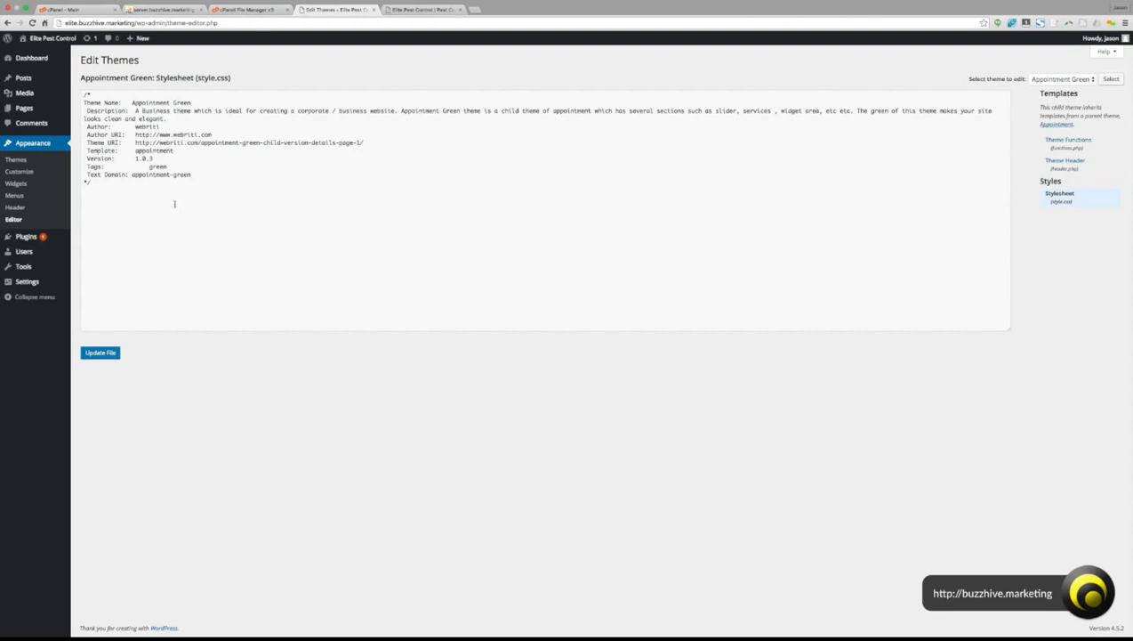
{"action": "left_click", "coordinate": [429, 11]}
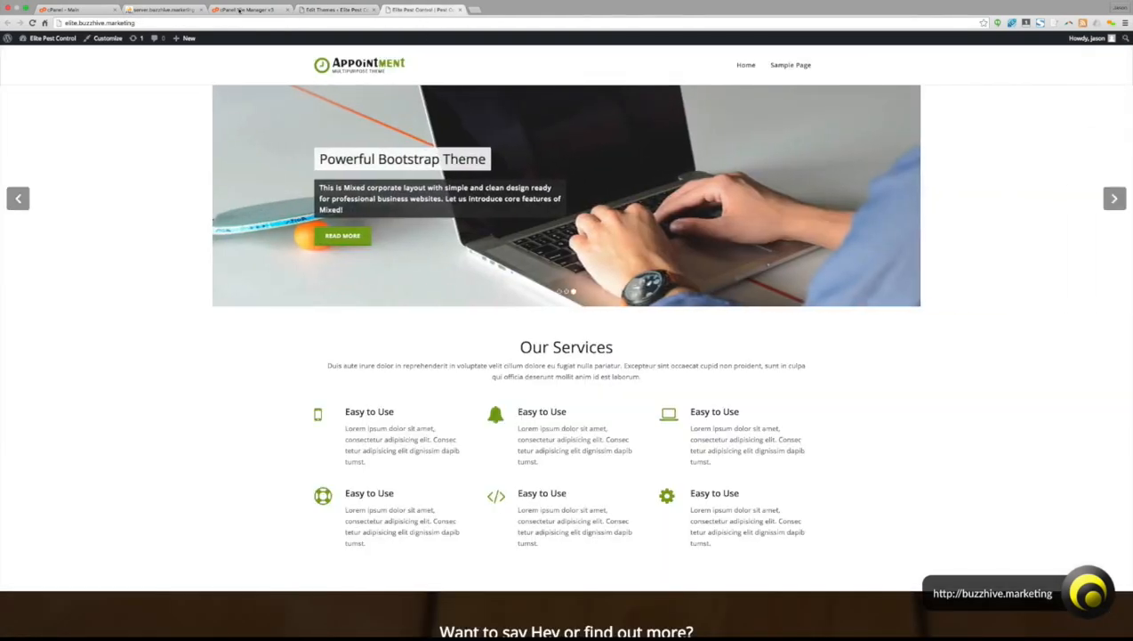
{"action": "left_click", "coordinate": [242, 10]}
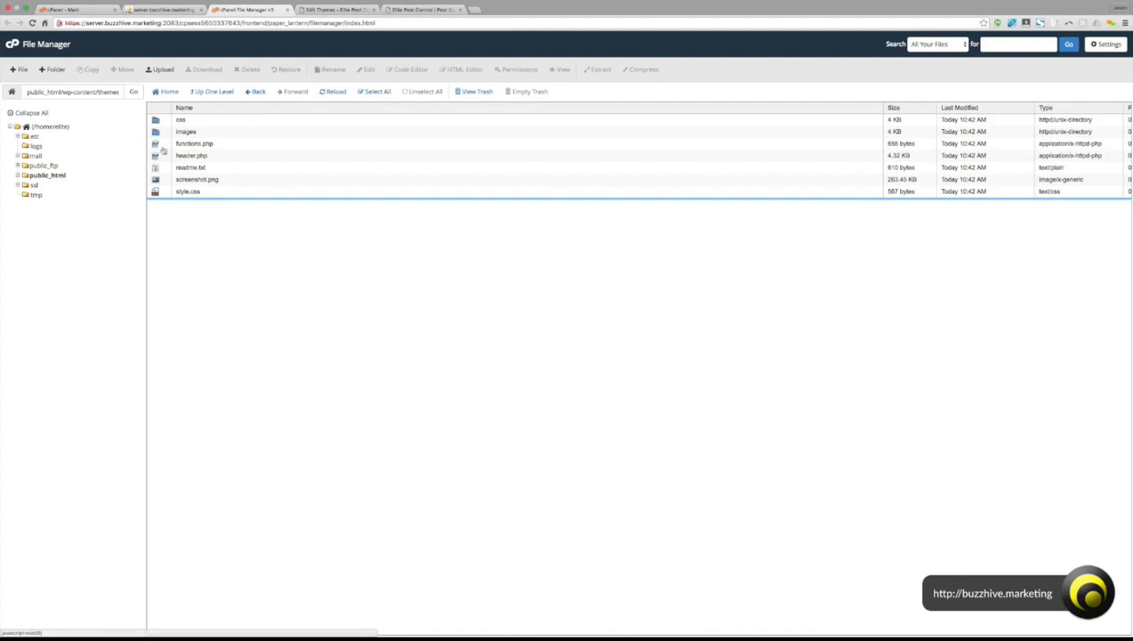
{"action": "left_click", "coordinate": [161, 9]}
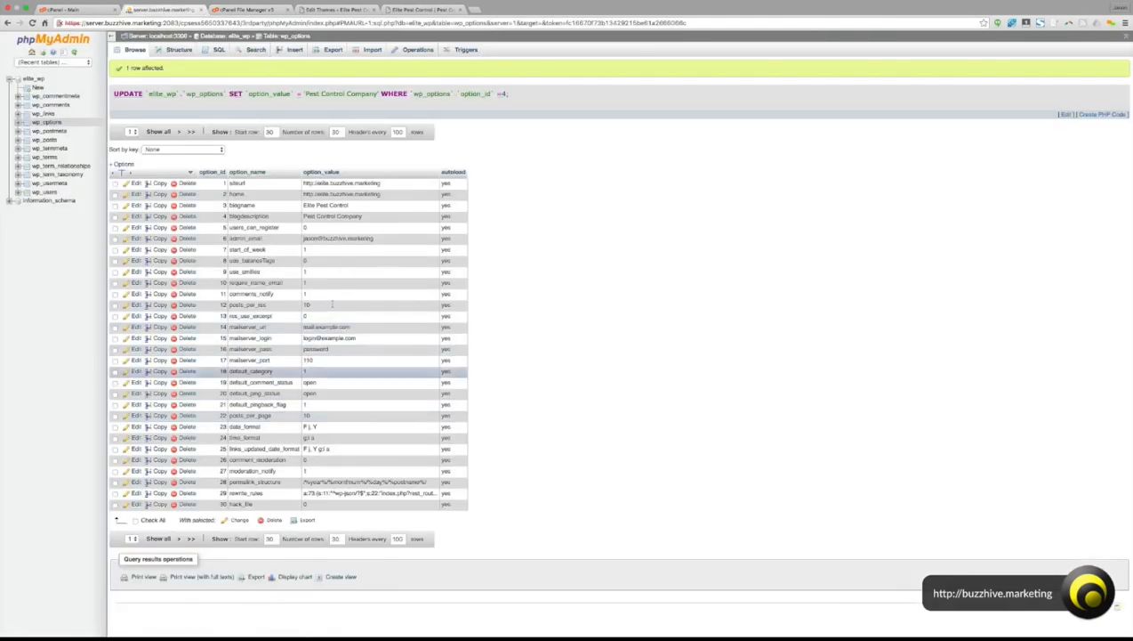
{"action": "left_click", "coordinate": [416, 10]}
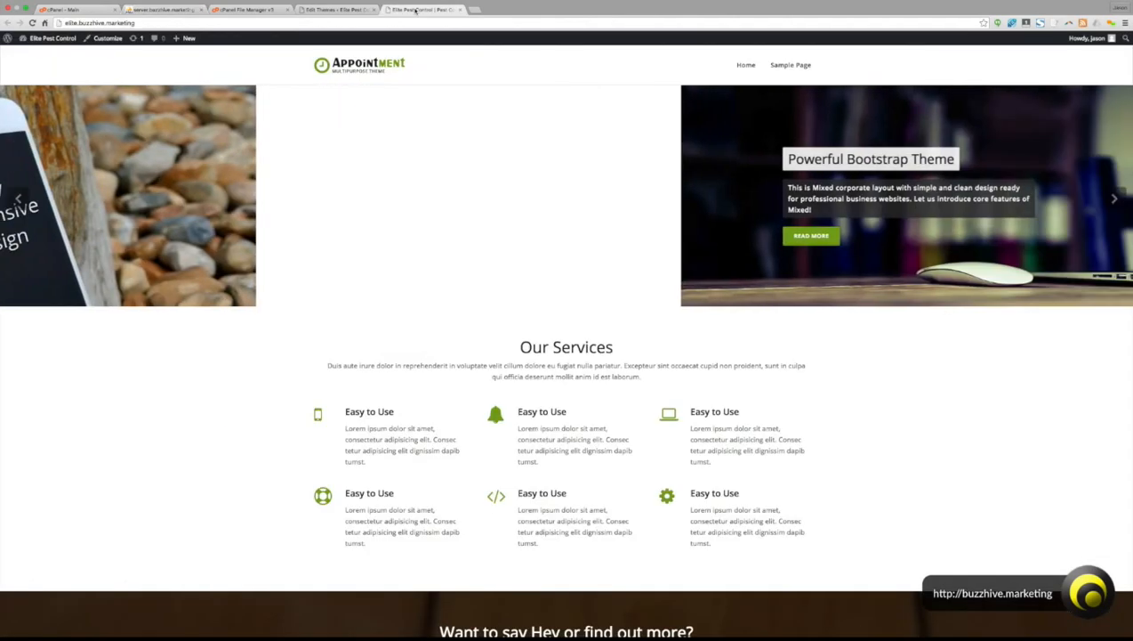